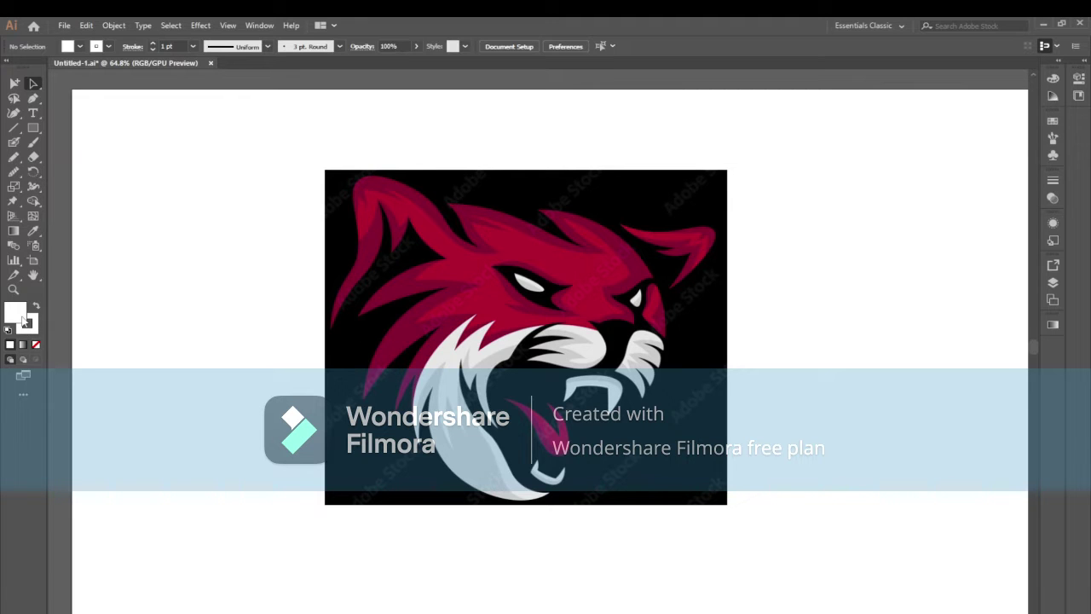
# Set fill to None and the stroke to bright magenta F50BFC, then view at 100%.
pyautogui.click(37, 345)
pyautogui.doubleClick(29, 325)
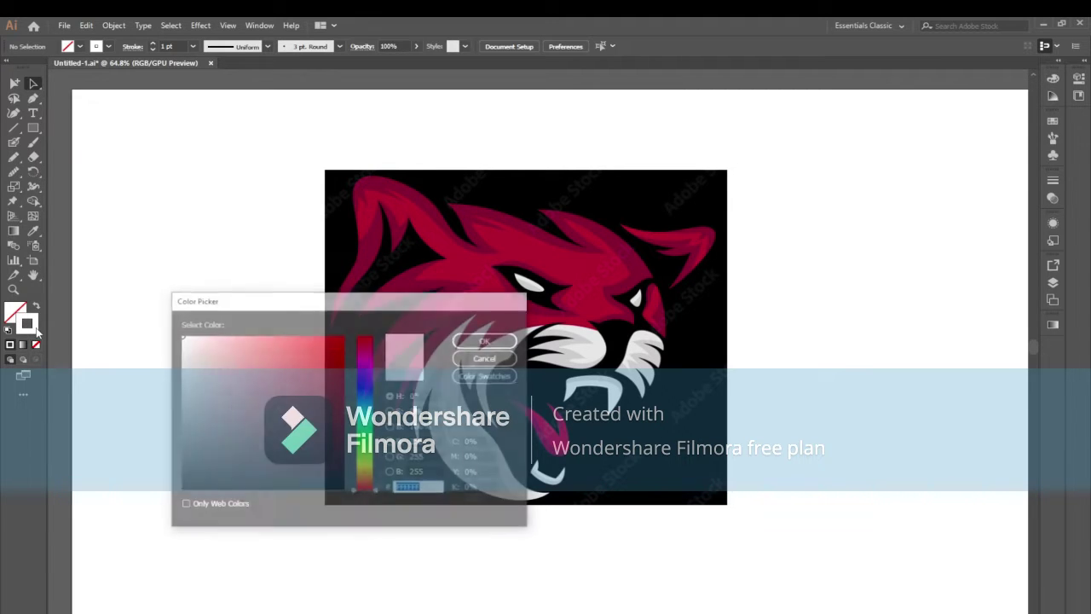
pyautogui.click(369, 359)
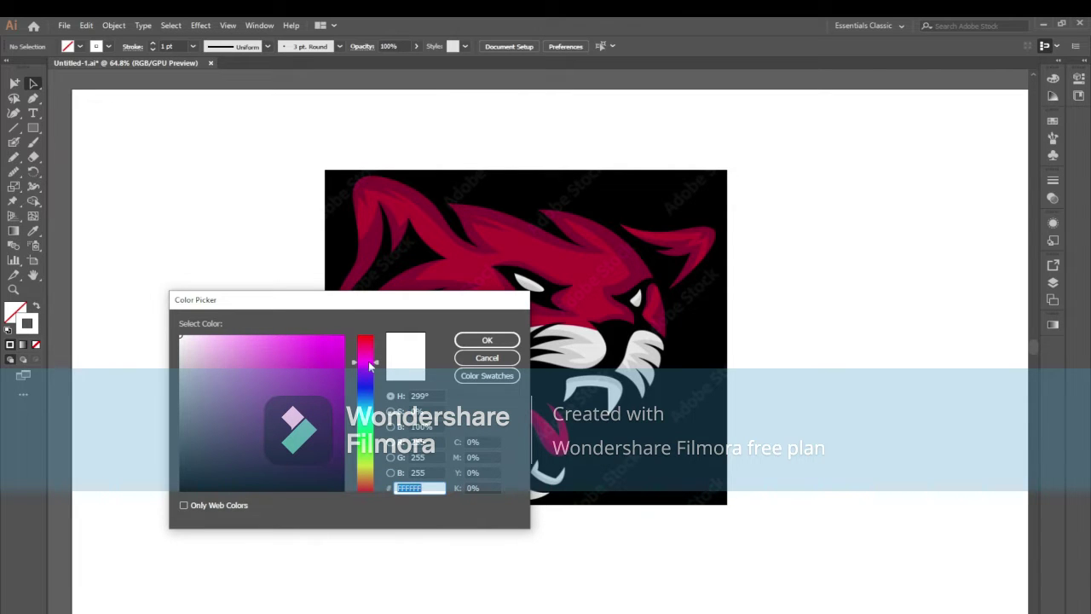
pyautogui.click(335, 334)
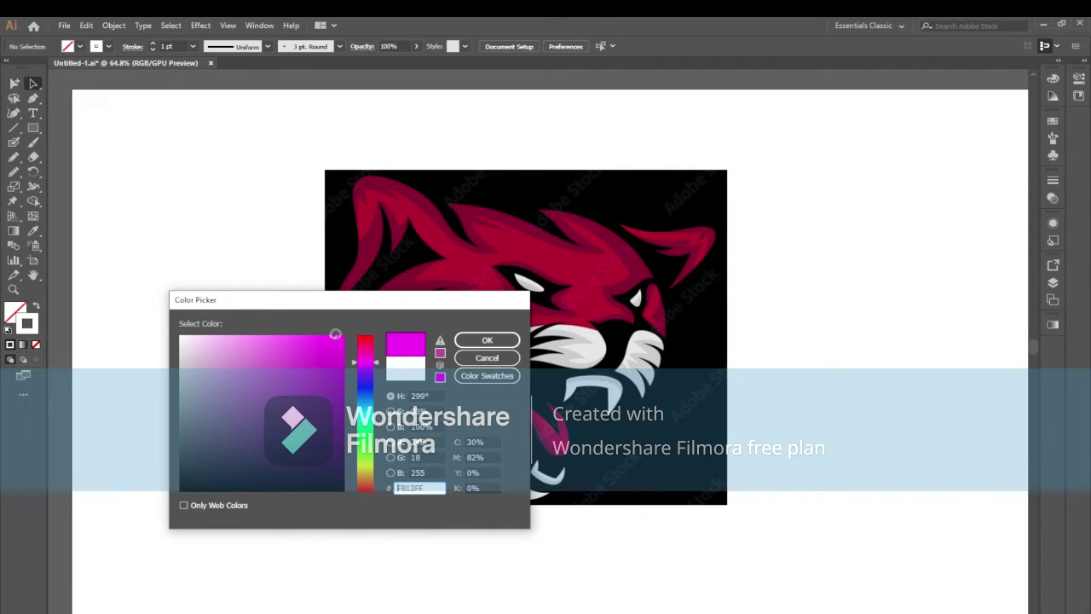
pyautogui.click(487, 340)
pyautogui.hotkey('ctrl', '1')
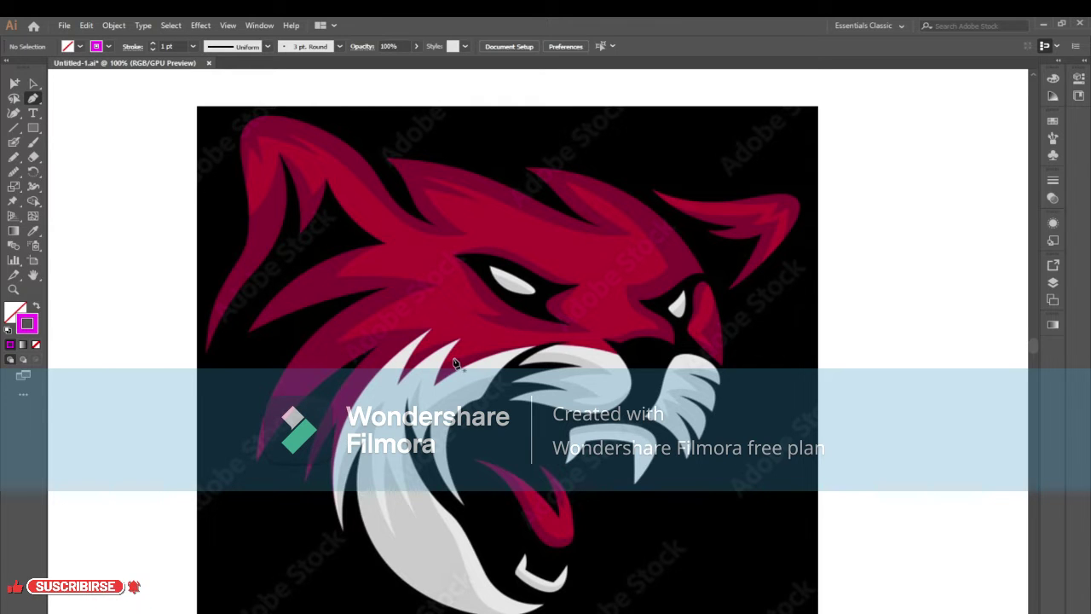
# Zoom in and trace the top edge of the left eye marking, smoothing the curve.
pyautogui.scroll(3, 538, 387)
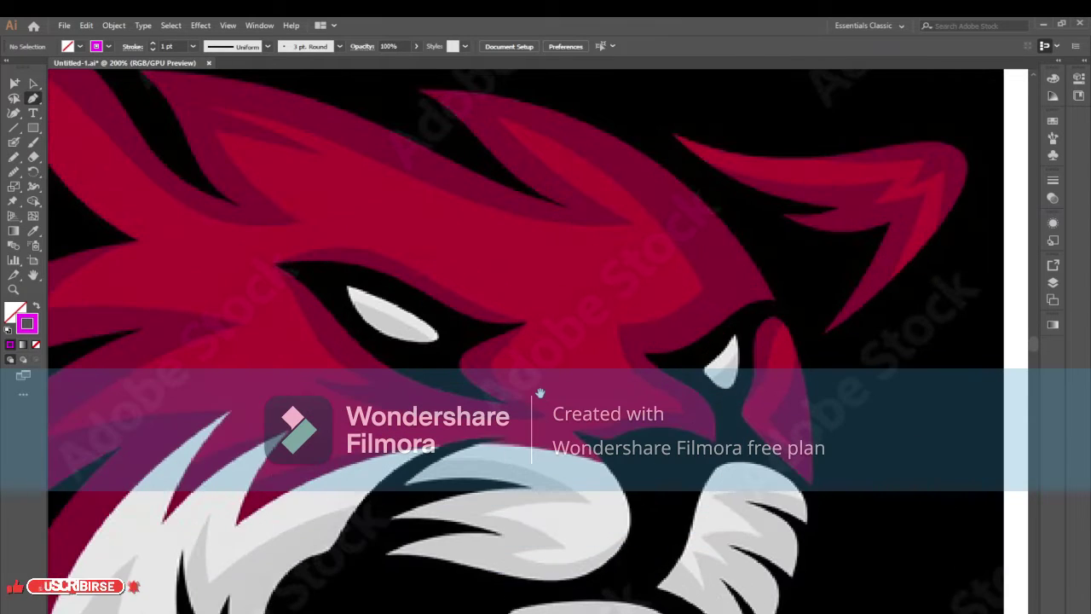
pyautogui.scroll(2, 539, 396)
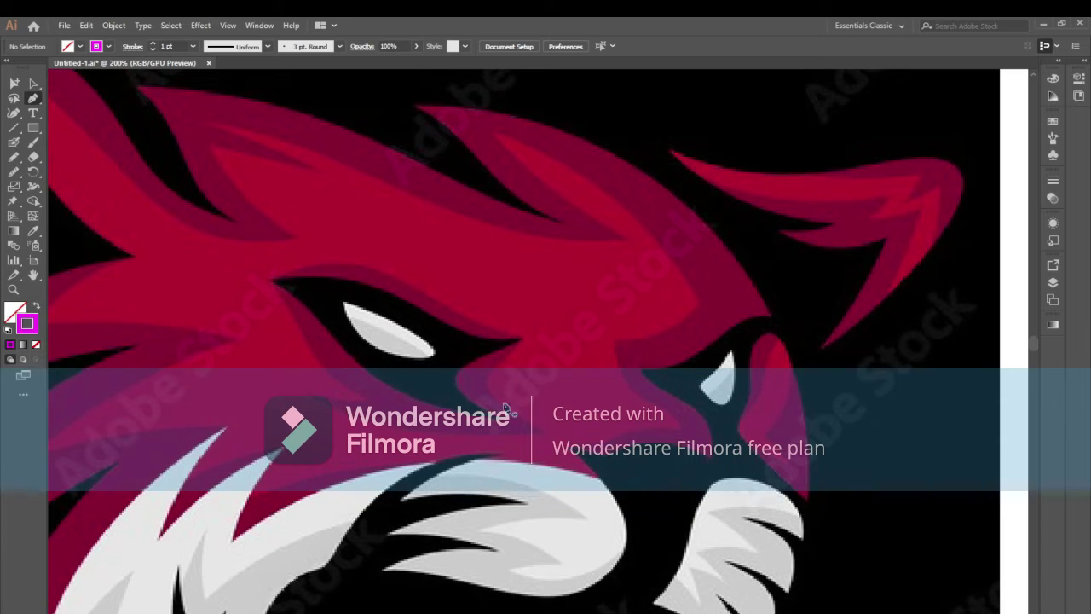
pyautogui.click(273, 286)
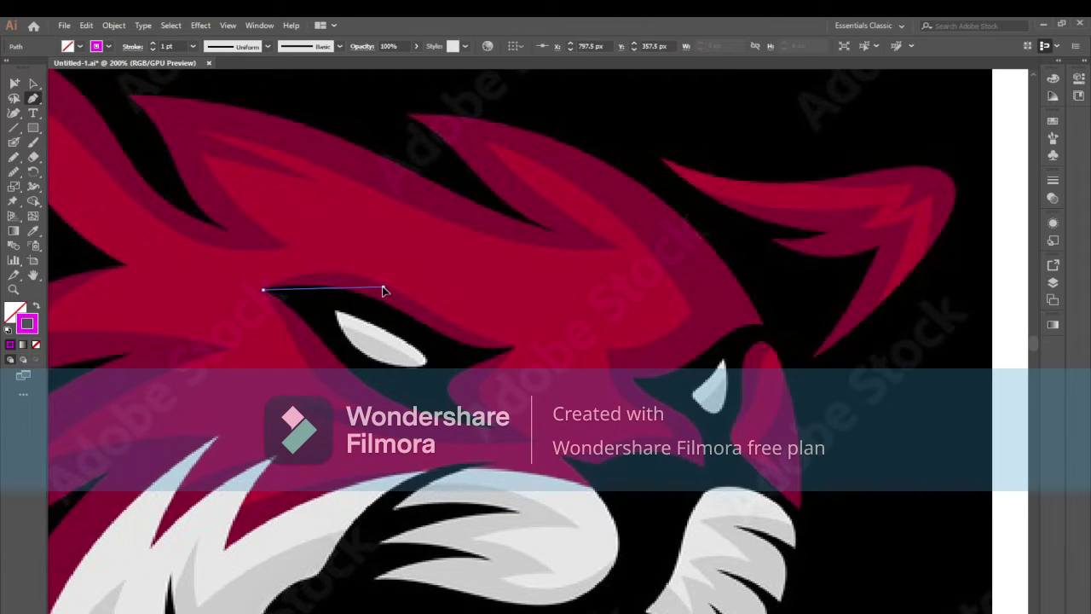
pyautogui.moveTo(384, 290); pyautogui.dragTo(438, 324)
pyautogui.click(384, 290)
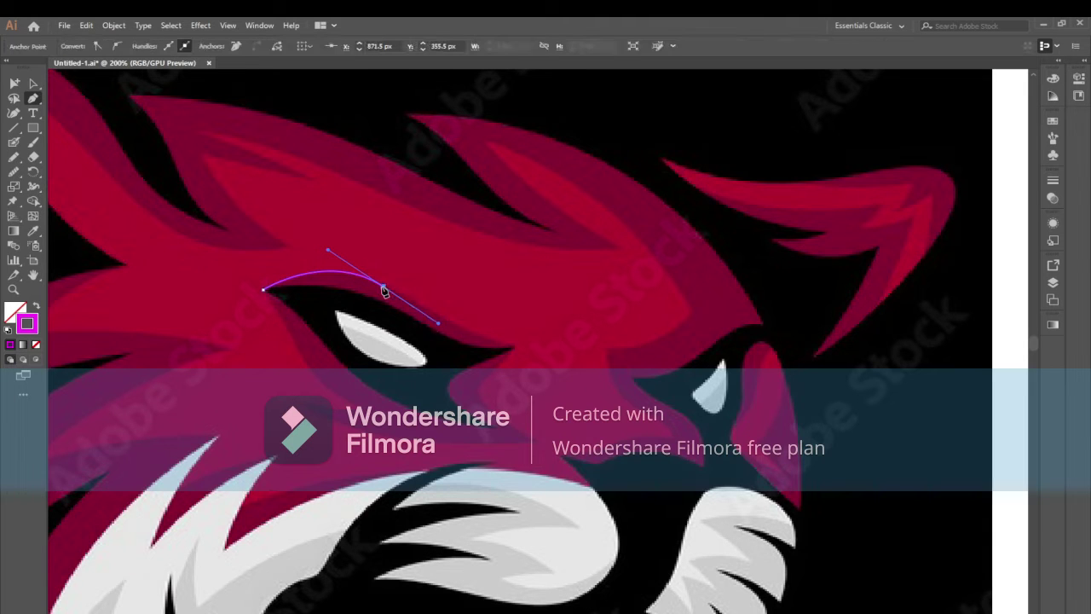
pyautogui.hscroll(2, 384, 291)
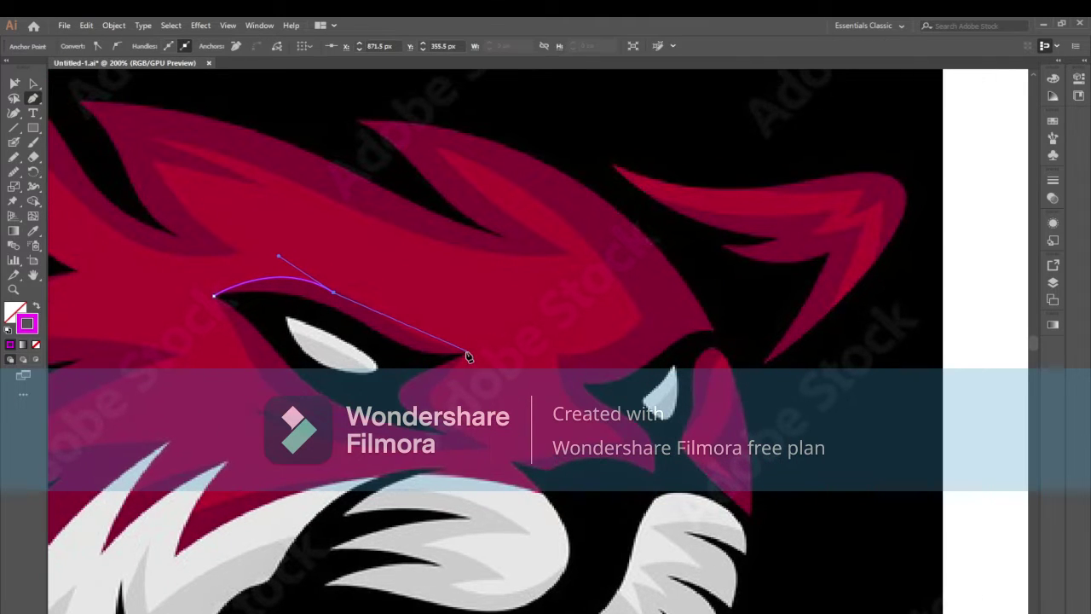
pyautogui.moveTo(468, 351); pyautogui.dragTo(517, 358)
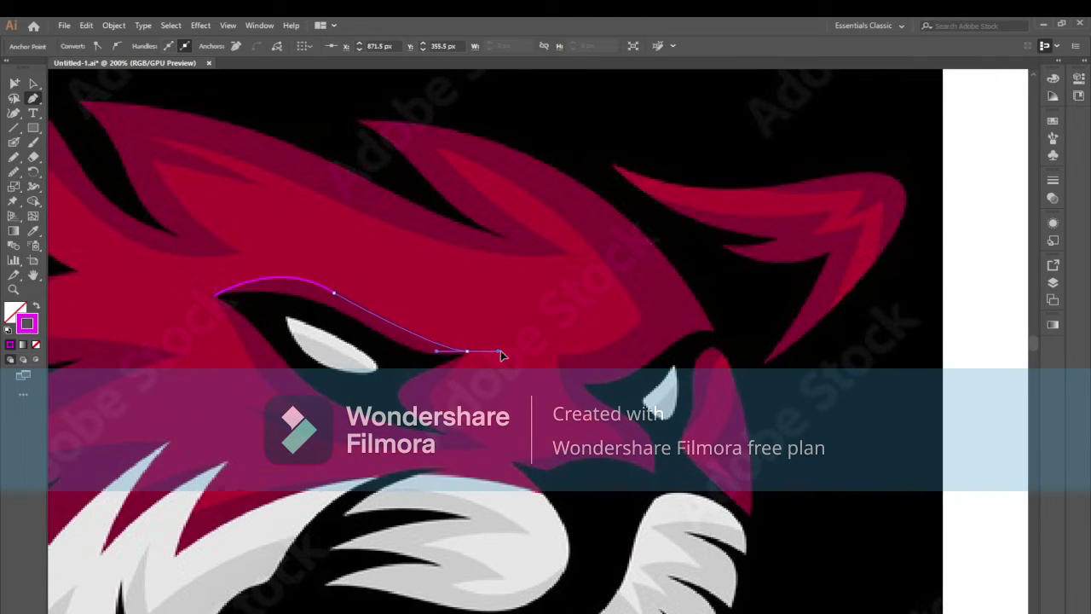
pyautogui.click(14, 171)
pyautogui.moveTo(333, 293); pyautogui.dragTo(369, 316)
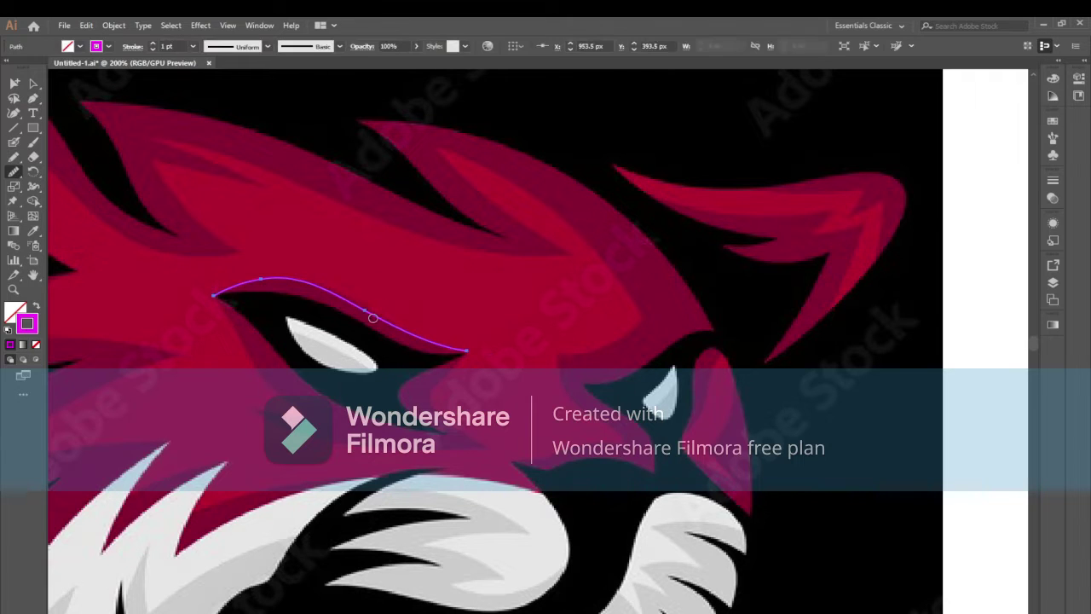
pyautogui.press('q')
# Trace the lower edge of the eye marking and close the path at its start.
pyautogui.moveTo(467, 357); pyautogui.dragTo(426, 312)
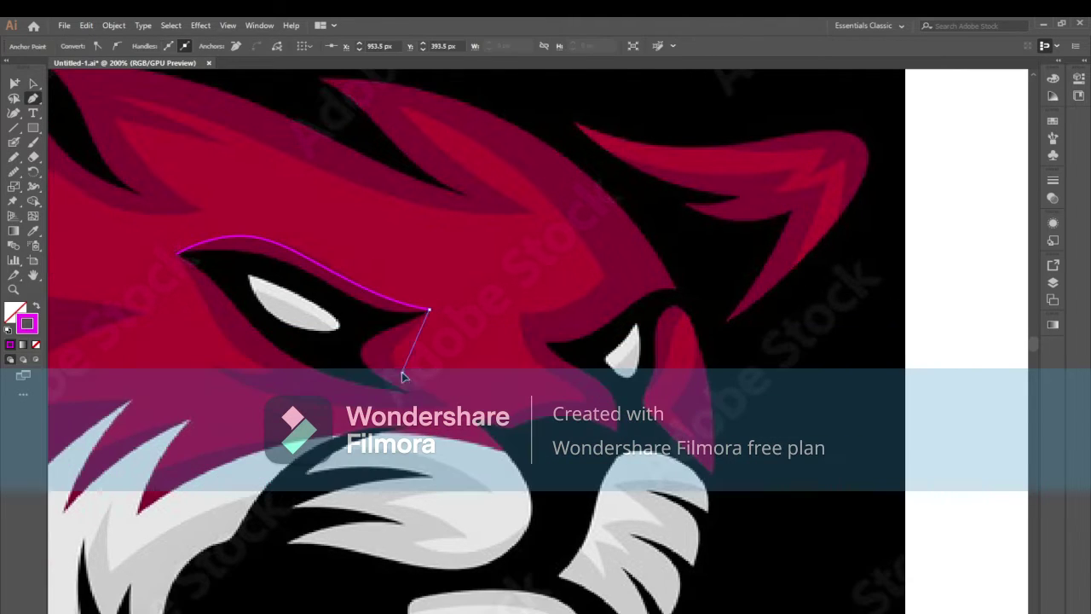
pyautogui.moveTo(400, 373); pyautogui.dragTo(432, 395)
pyautogui.moveTo(434, 397)
pyautogui.mouseDown()
pyautogui.moveTo(453, 413)
pyautogui.moveTo(561, 426)
pyautogui.mouseUp()
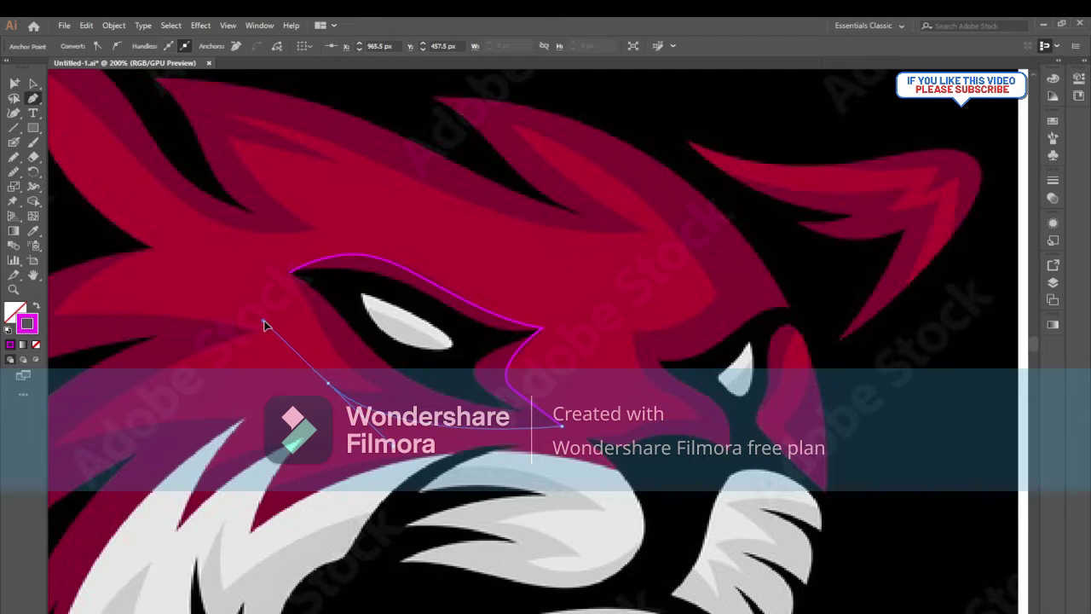
pyautogui.moveTo(262, 330); pyautogui.dragTo(264, 321)
pyautogui.click(330, 385)
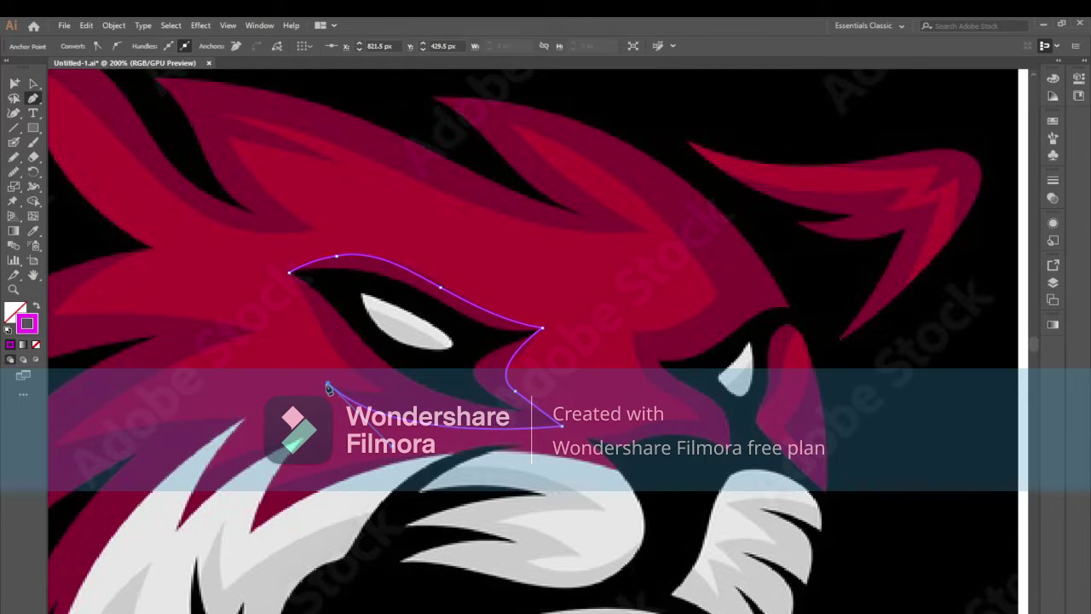
pyautogui.moveTo(388, 398); pyautogui.dragTo(390, 392)
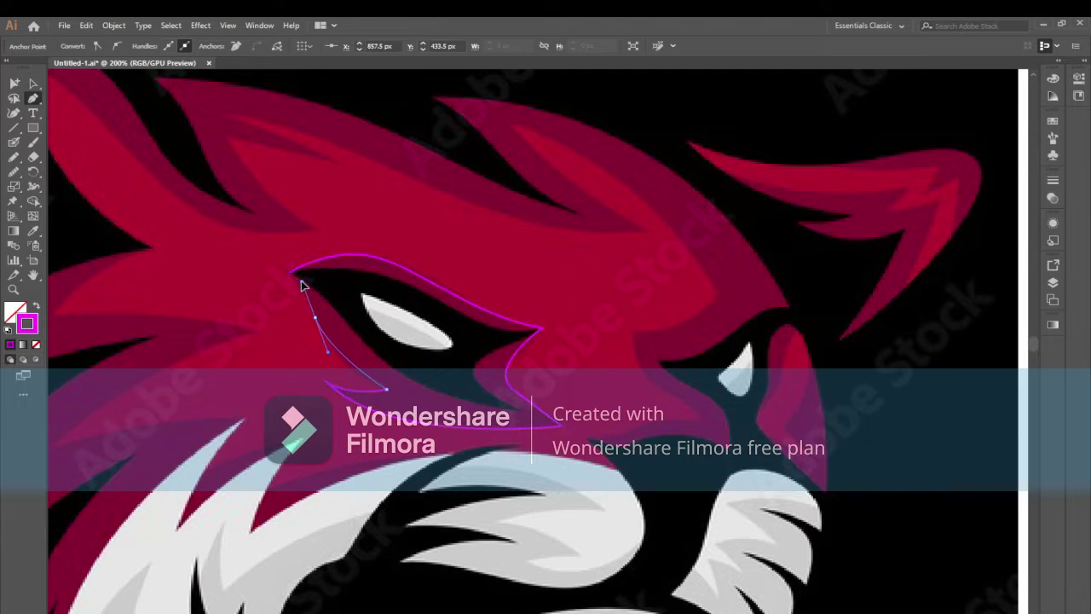
pyautogui.moveTo(290, 271)
pyautogui.mouseDown()
pyautogui.moveTo(322, 329)
pyautogui.moveTo(313, 317)
pyautogui.mouseUp()
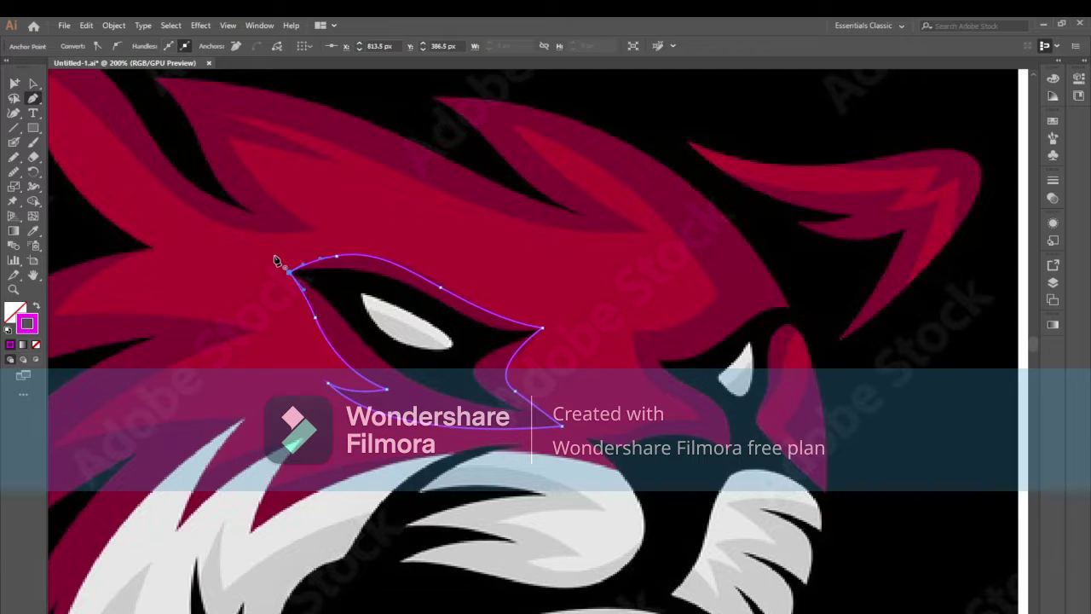
pyautogui.moveTo(249, 245); pyautogui.dragTo(375, 305)
# Start a curved outline of the fur stripe above the eye.
pyautogui.keyDown('ctrl'); pyautogui.click(383, 222); pyautogui.keyUp('ctrl')
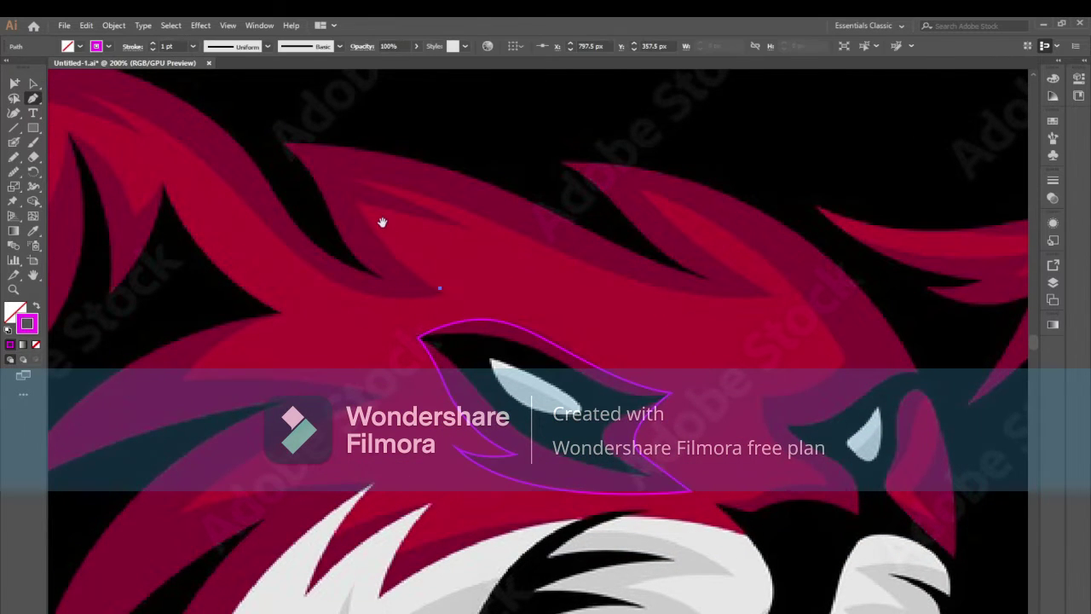
pyautogui.moveTo(383, 221); pyautogui.dragTo(361, 248)
pyautogui.moveTo(393, 291)
pyautogui.mouseDown()
pyautogui.moveTo(353, 249)
pyautogui.moveTo(323, 182)
pyautogui.mouseUp()
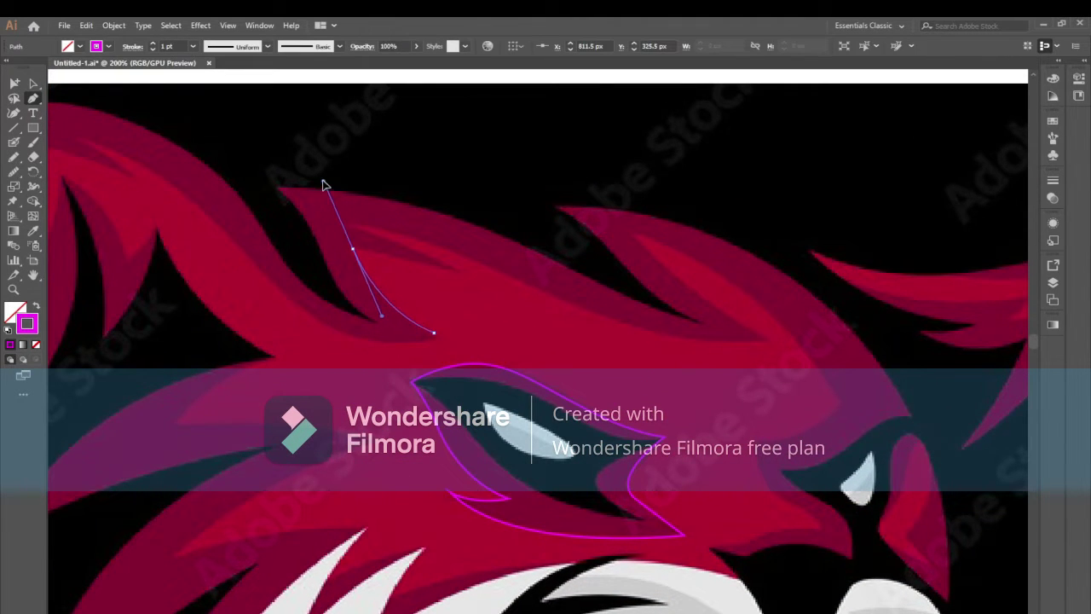
pyautogui.moveTo(357, 253); pyautogui.dragTo(362, 258)
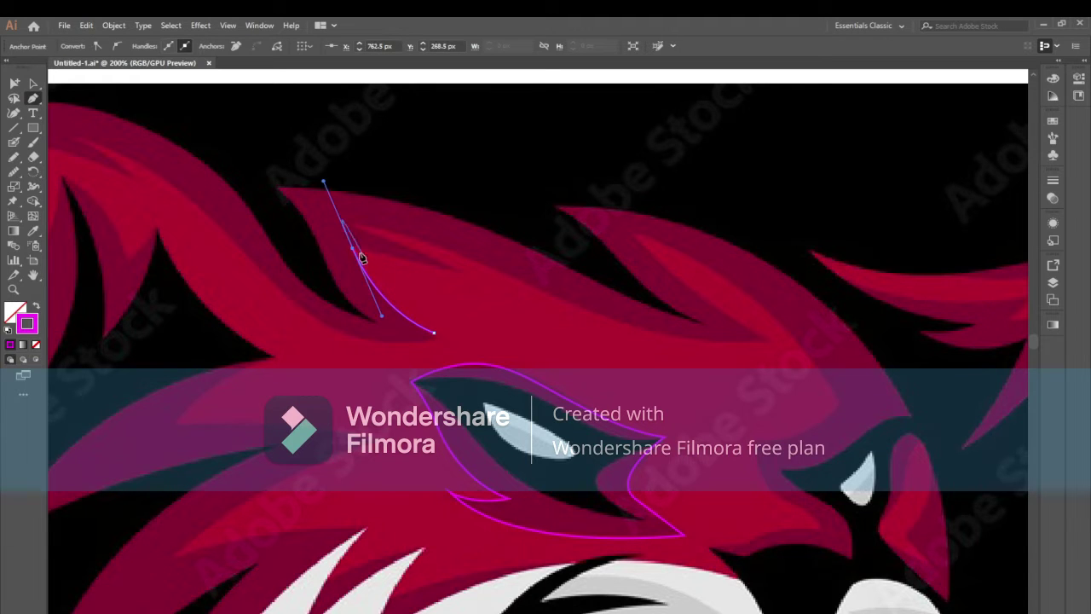
pyautogui.moveTo(457, 271)
pyautogui.mouseDown()
pyautogui.moveTo(330, 230)
pyautogui.moveTo(356, 232)
pyautogui.mouseUp()
pyautogui.moveTo(435, 244); pyautogui.dragTo(354, 264)
pyautogui.moveTo(444, 303)
pyautogui.mouseDown()
pyautogui.moveTo(449, 325)
pyautogui.moveTo(548, 365)
pyautogui.mouseUp()
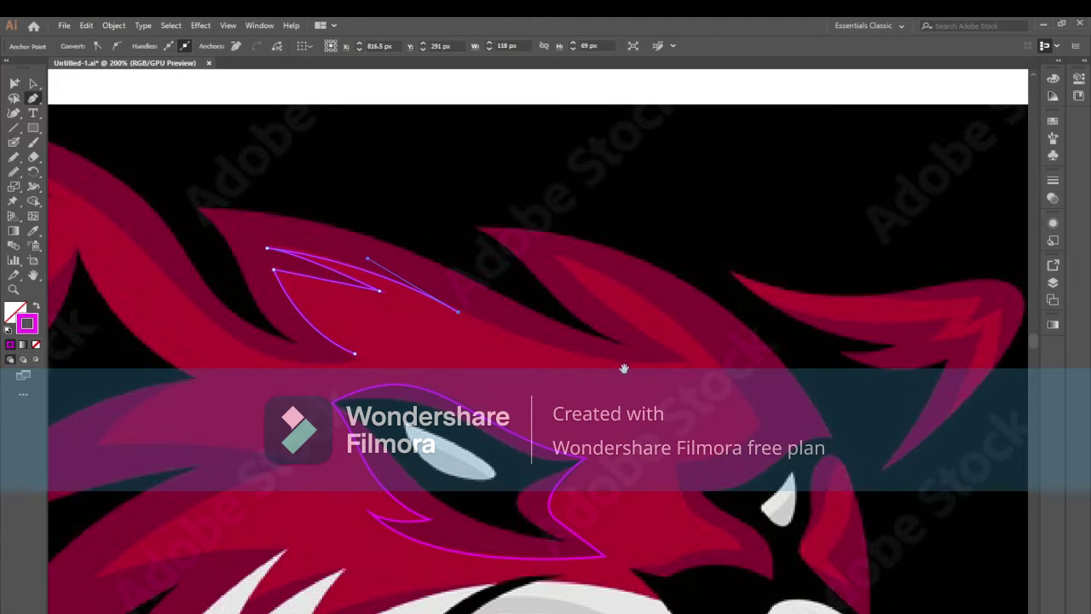
pyautogui.moveTo(626, 366)
pyautogui.mouseDown()
pyautogui.moveTo(550, 469)
pyautogui.moveTo(539, 452)
pyautogui.moveTo(682, 436)
pyautogui.mouseUp()
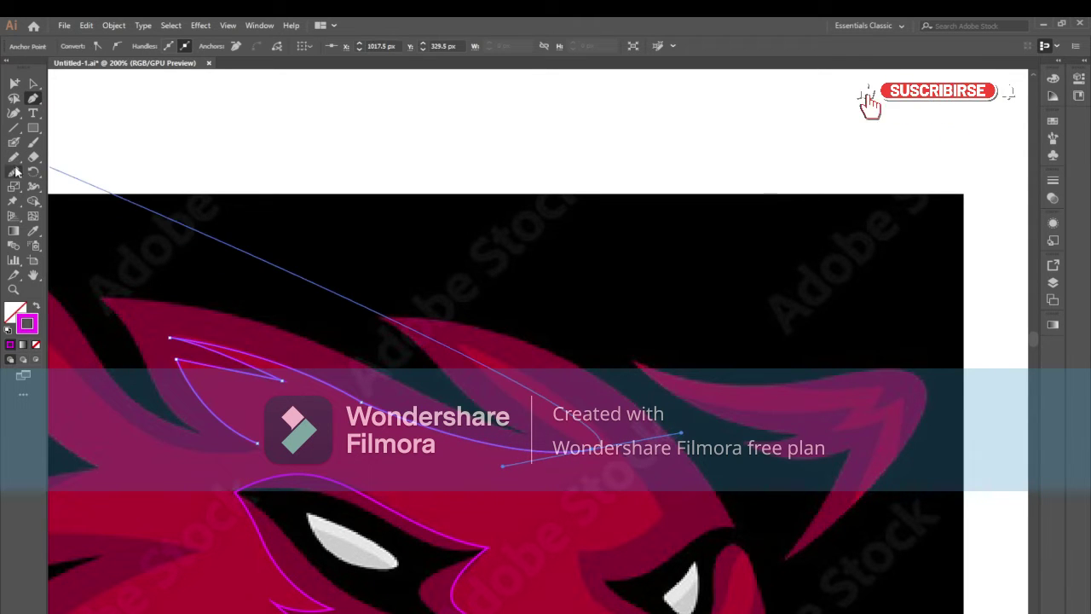
# Continue the fur outline over the next spike with a sharp tip, curving back toward the eye.
pyautogui.click(13, 172)
pyautogui.click(593, 450)
pyautogui.moveTo(407, 365)
pyautogui.mouseDown()
pyautogui.moveTo(356, 311)
pyautogui.moveTo(378, 244)
pyautogui.mouseUp()
pyautogui.press('p')
pyautogui.click(541, 394)
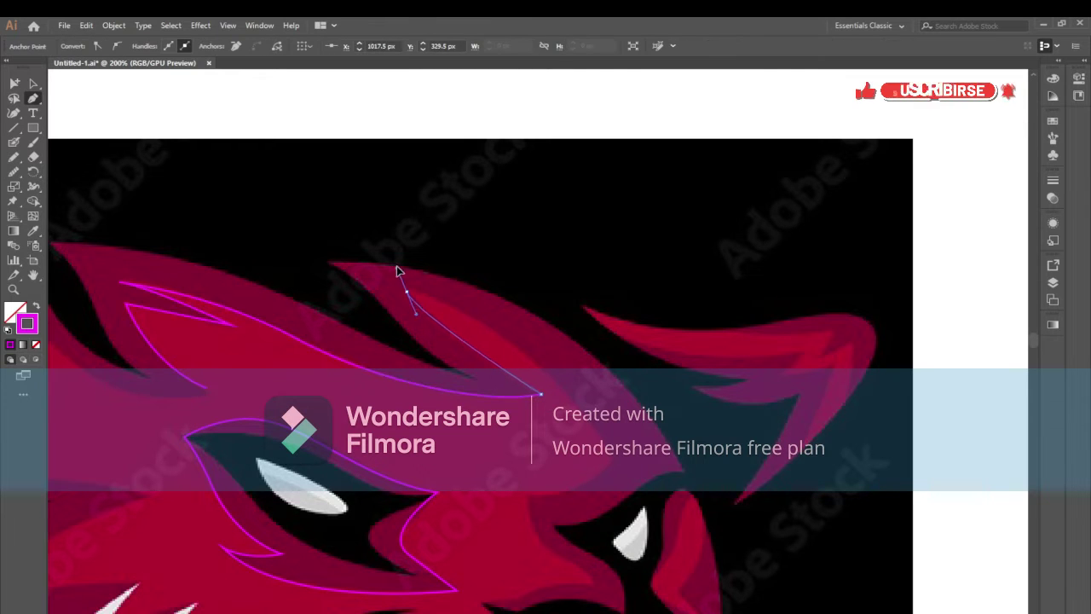
pyautogui.click(406, 292)
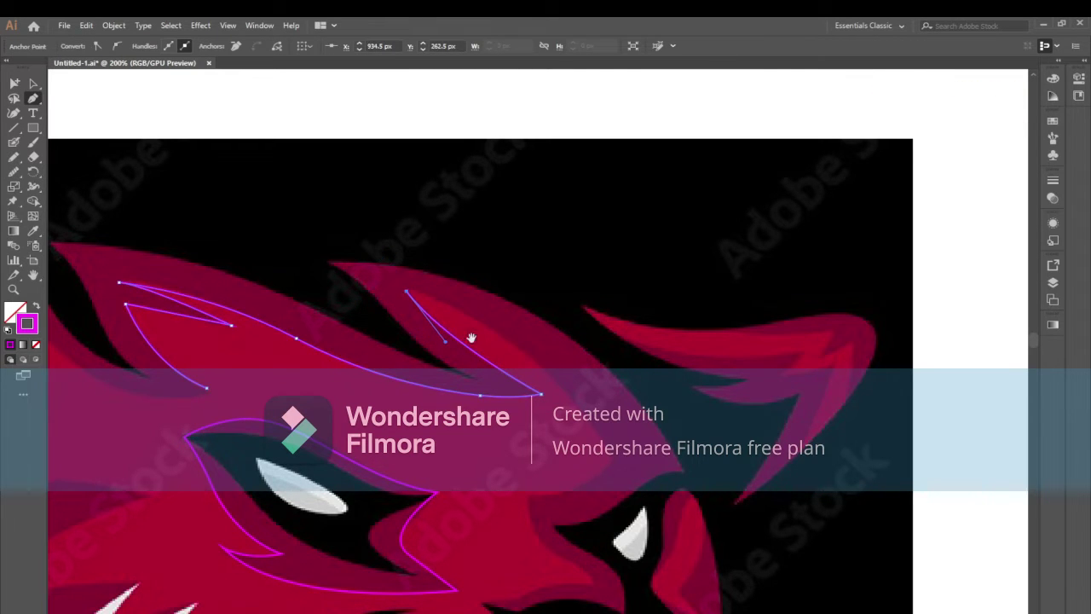
pyautogui.scroll(-3, 490, 337)
pyautogui.hscroll(3, 490, 337)
pyautogui.moveTo(509, 349); pyautogui.dragTo(578, 482)
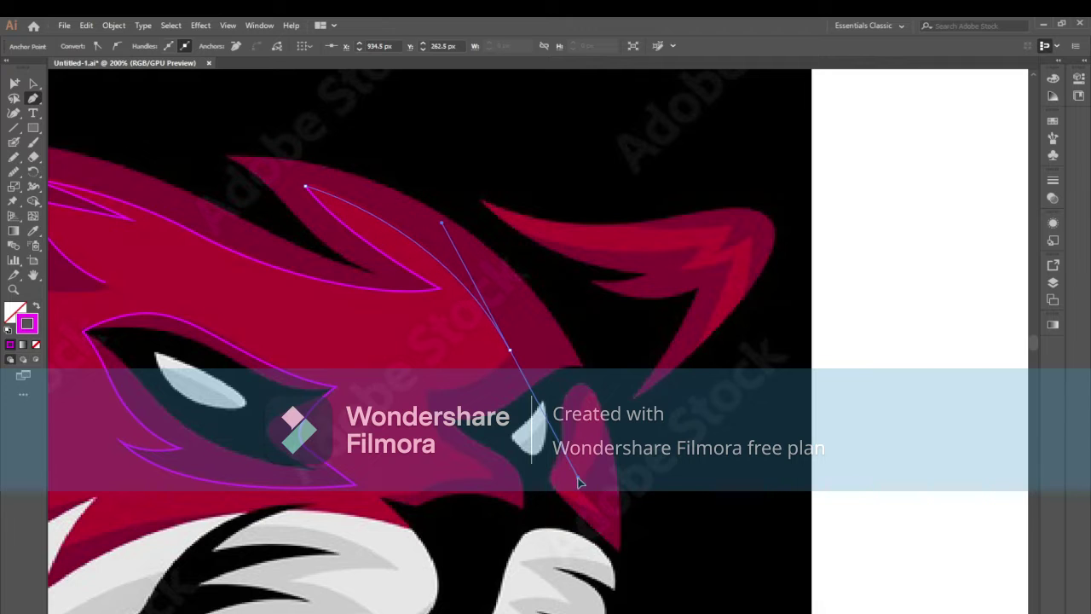
pyautogui.click(509, 349)
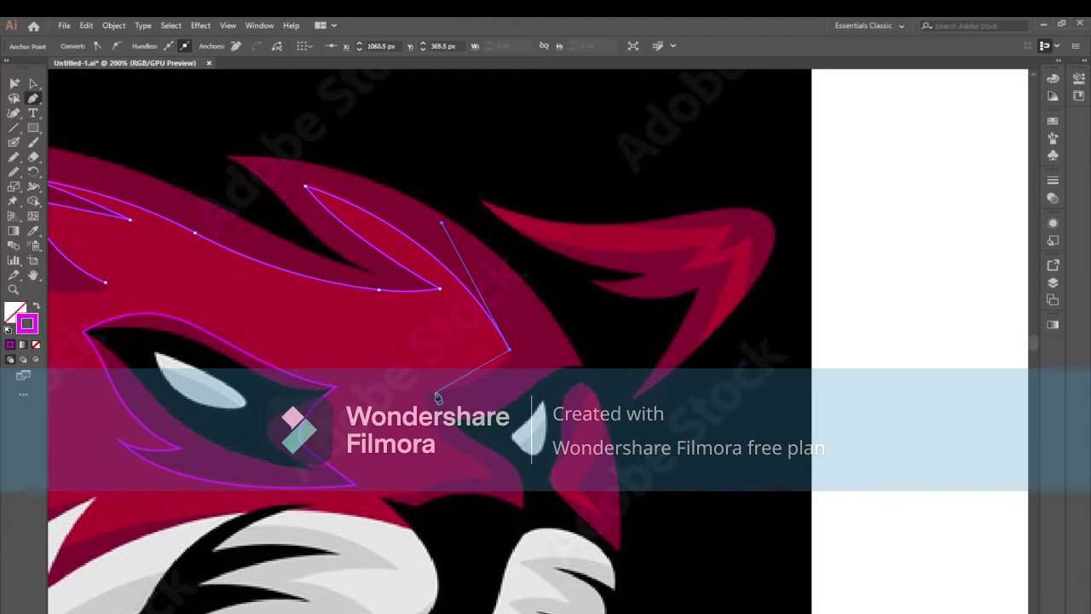
pyautogui.moveTo(425, 391); pyautogui.dragTo(366, 381)
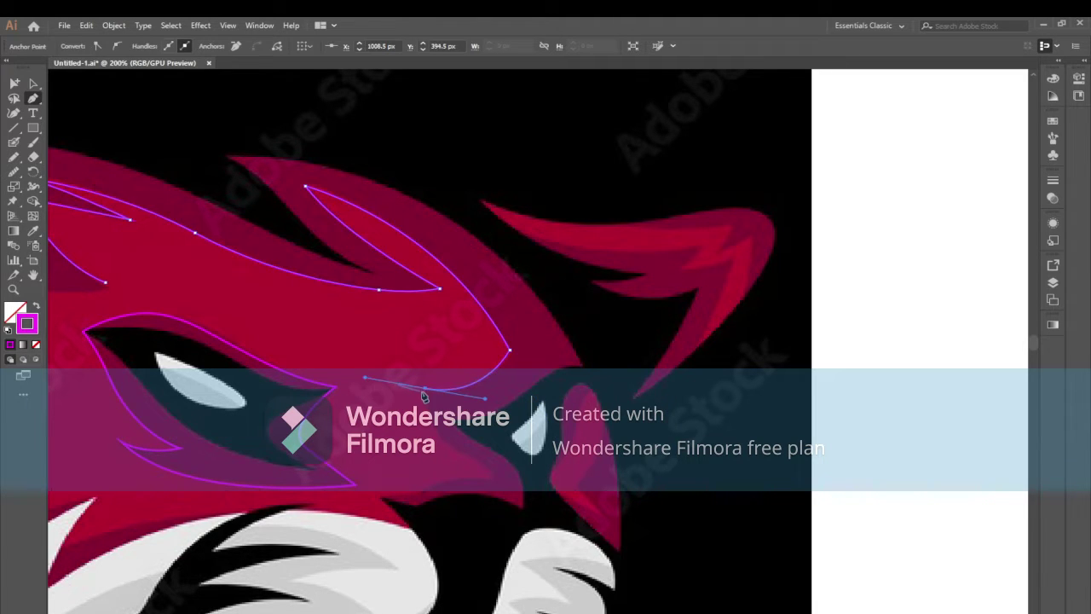
# Finish the fur shape's bottom corner and extend the head outline with another curved anchor.
pyautogui.scroll(-2, 428, 393)
pyautogui.hscroll(2, 417, 394)
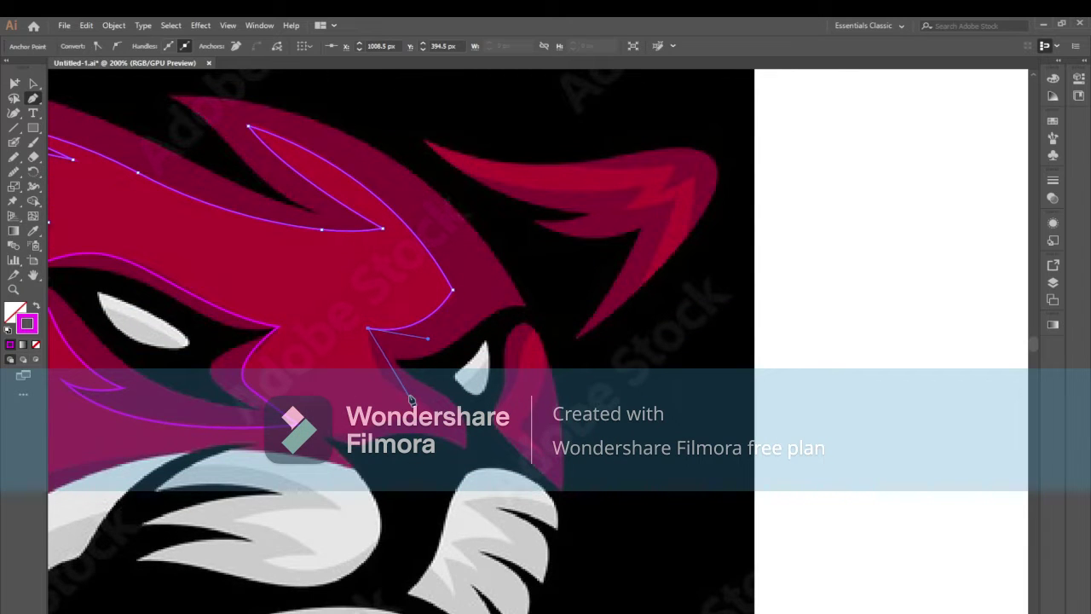
pyautogui.moveTo(409, 396); pyautogui.dragTo(429, 408)
pyautogui.click(409, 397)
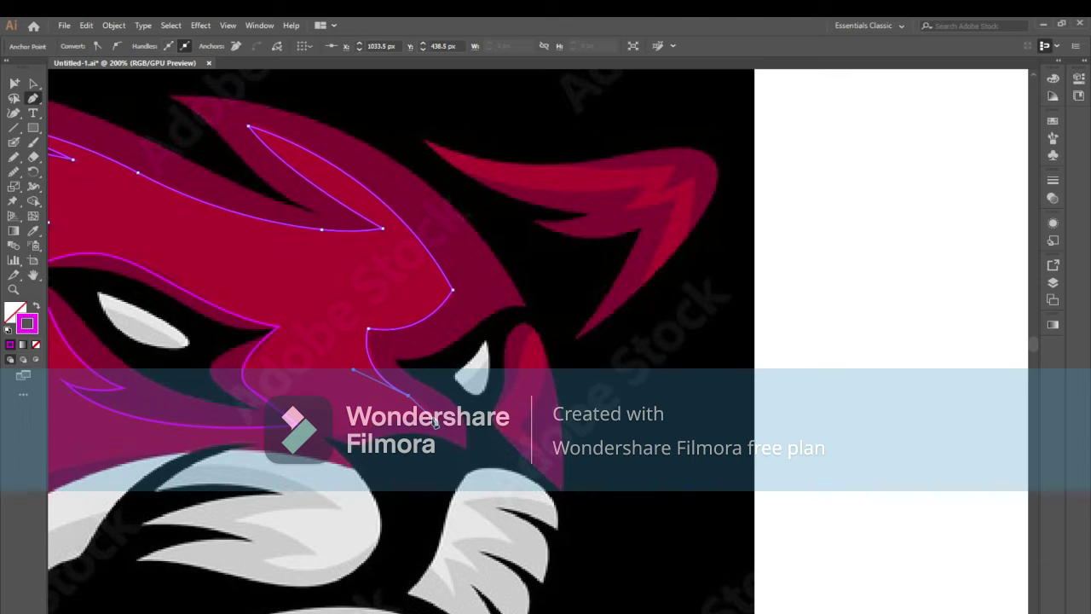
pyautogui.press('Escape')
pyautogui.click(433, 412)
pyautogui.moveTo(432, 417)
pyautogui.mouseDown()
pyautogui.moveTo(460, 388)
pyautogui.moveTo(333, 413)
pyautogui.mouseUp()
pyautogui.keyDown('ctrl'); pyautogui.click(345, 414); pyautogui.keyUp('ctrl')
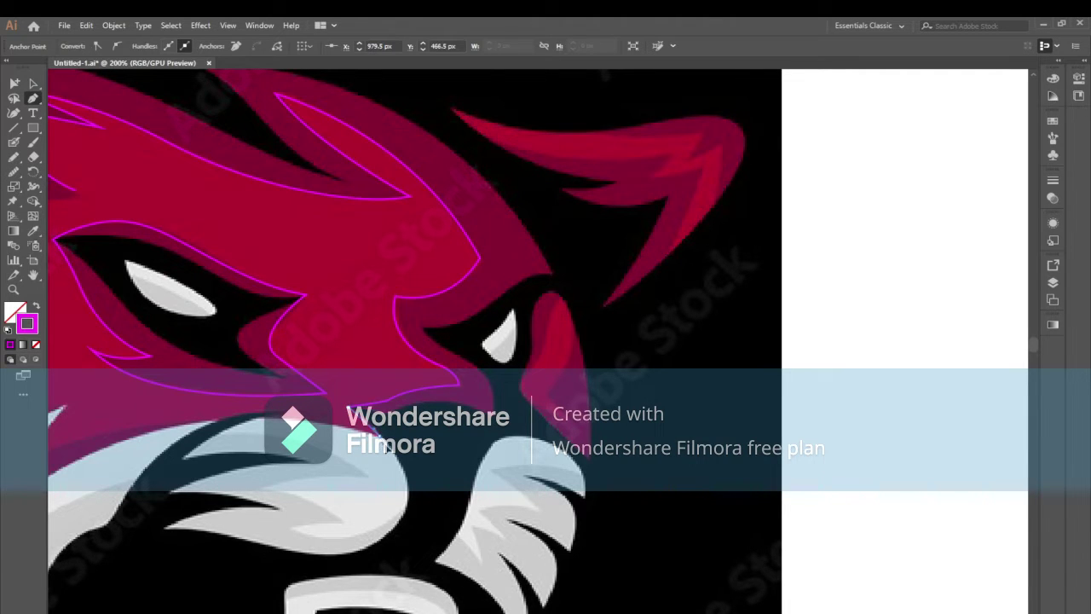
# Switch to the Selection tool and zoom out to 100% to see the whole tiger.
pyautogui.scroll(3, 387, 452)
pyautogui.hscroll(-3, 302, 358)
pyautogui.scroll(5, 336, 370)
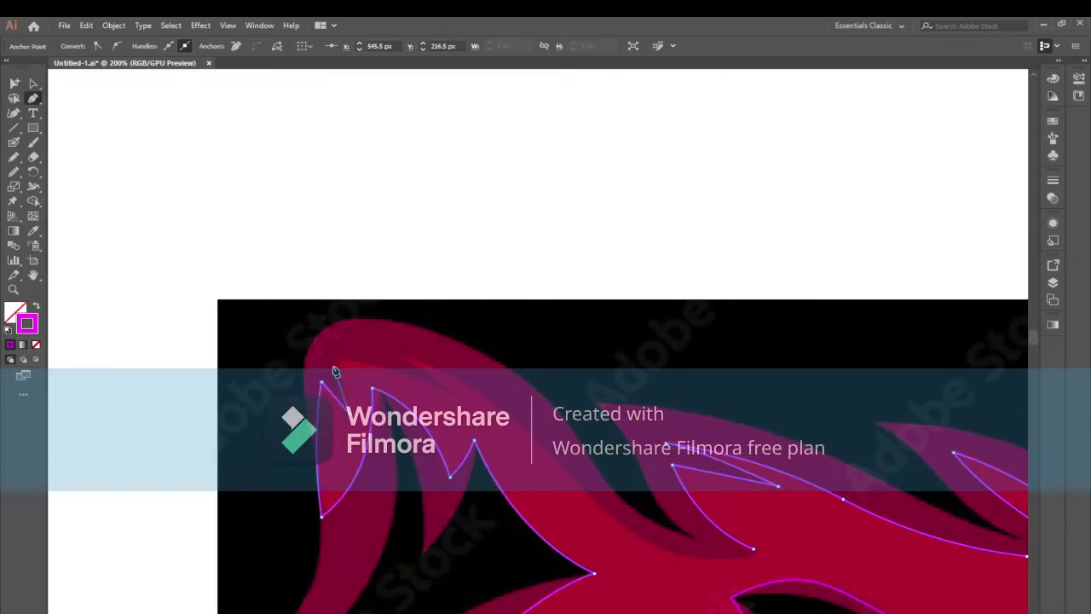
pyautogui.scroll(-5, 477, 300)
pyautogui.press('v')
pyautogui.scroll(-3, 477, 300)
pyautogui.scroll(3, 733, 350)
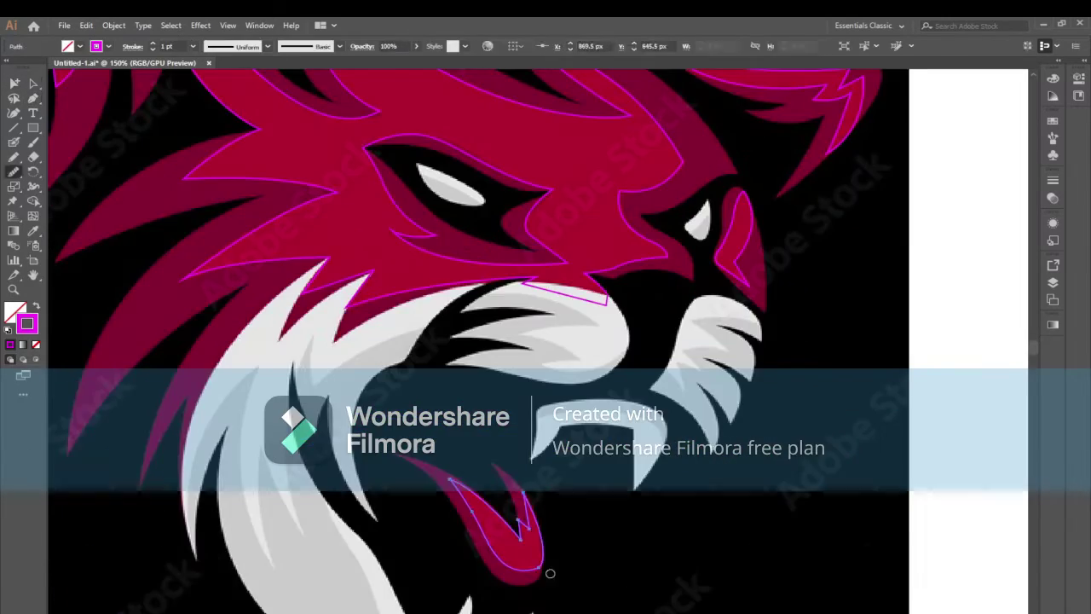
pyautogui.press('a')
pyautogui.hotkey('ctrl', '1')
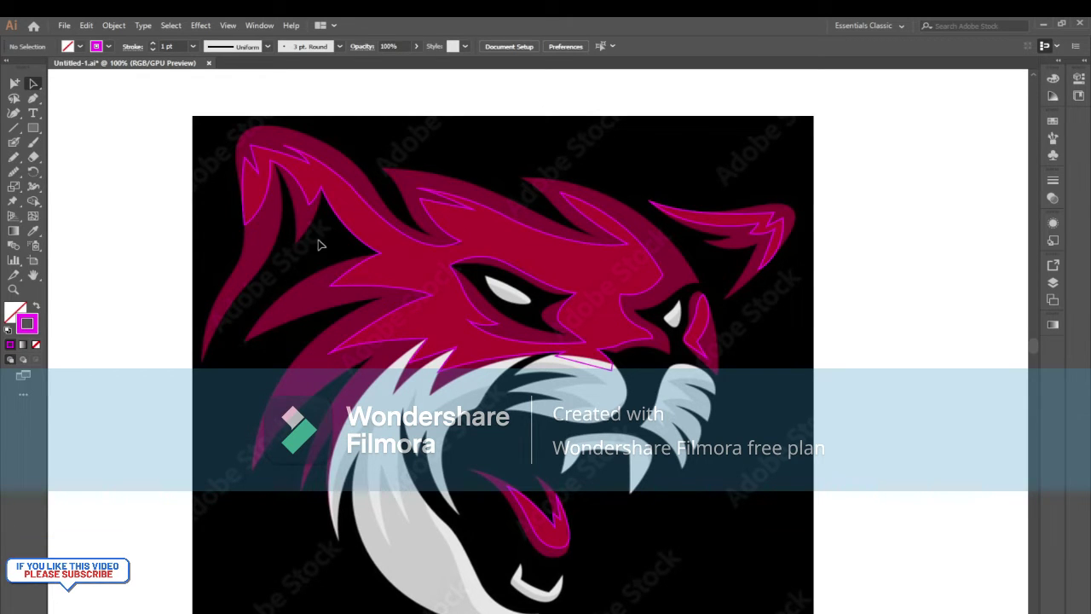
# Test-fill the head outline, undo it, and bring the eye path to the front.
pyautogui.click(416, 302)
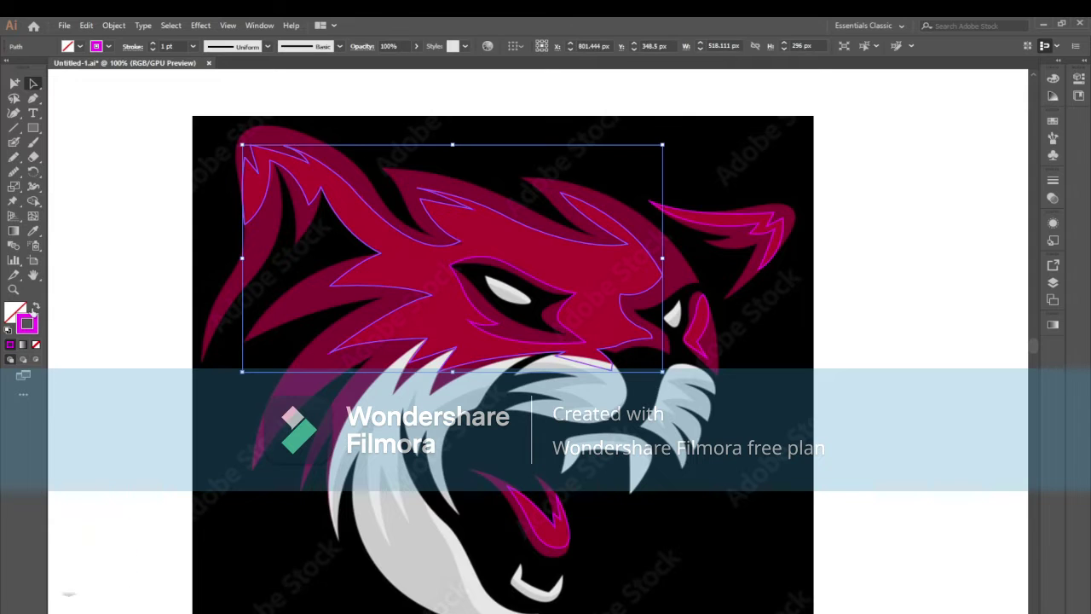
pyautogui.click(34, 307)
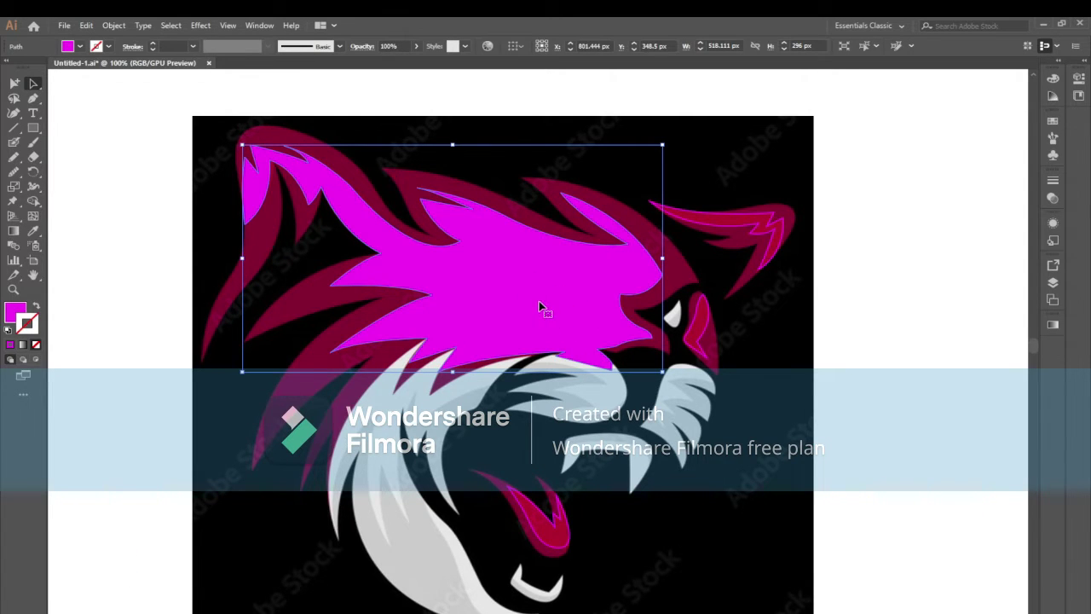
pyautogui.hotkey('ctrl', 'z')
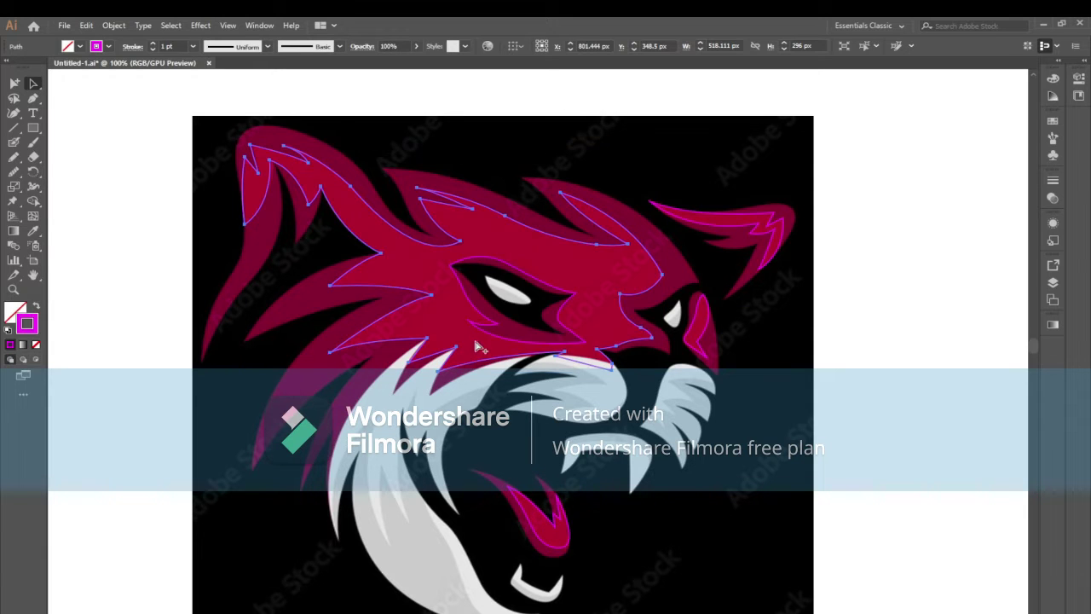
pyautogui.click(489, 322)
pyautogui.rightClick(489, 321)
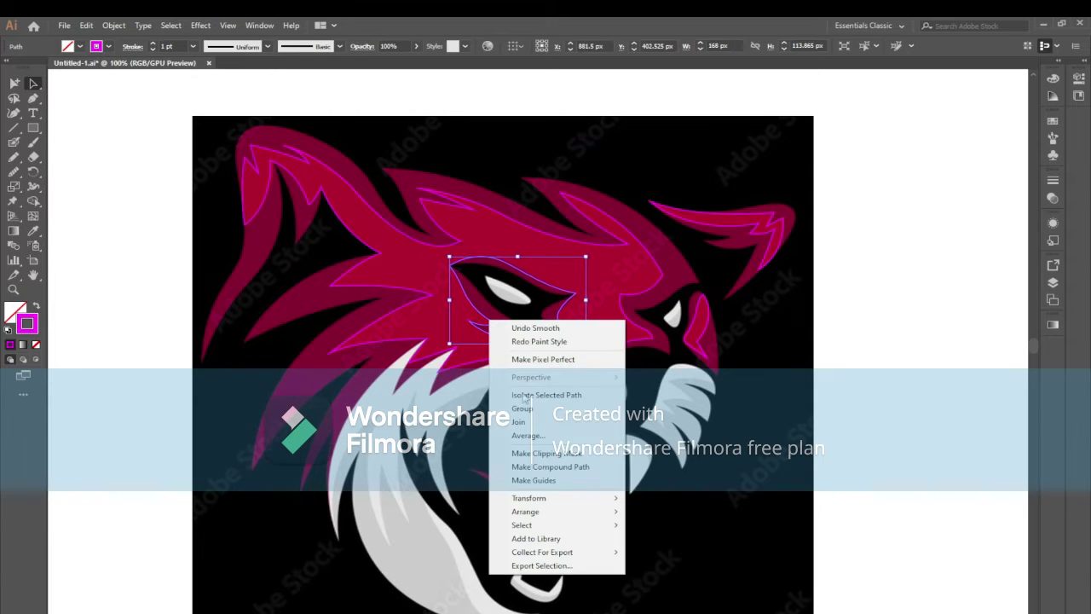
pyautogui.moveTo(525, 512)
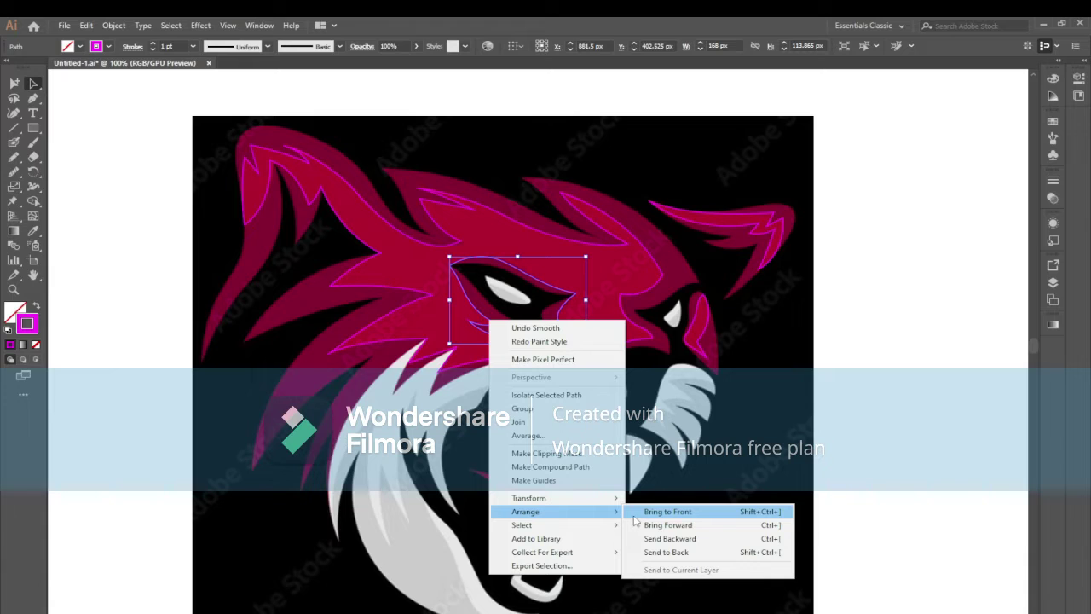
pyautogui.click(636, 514)
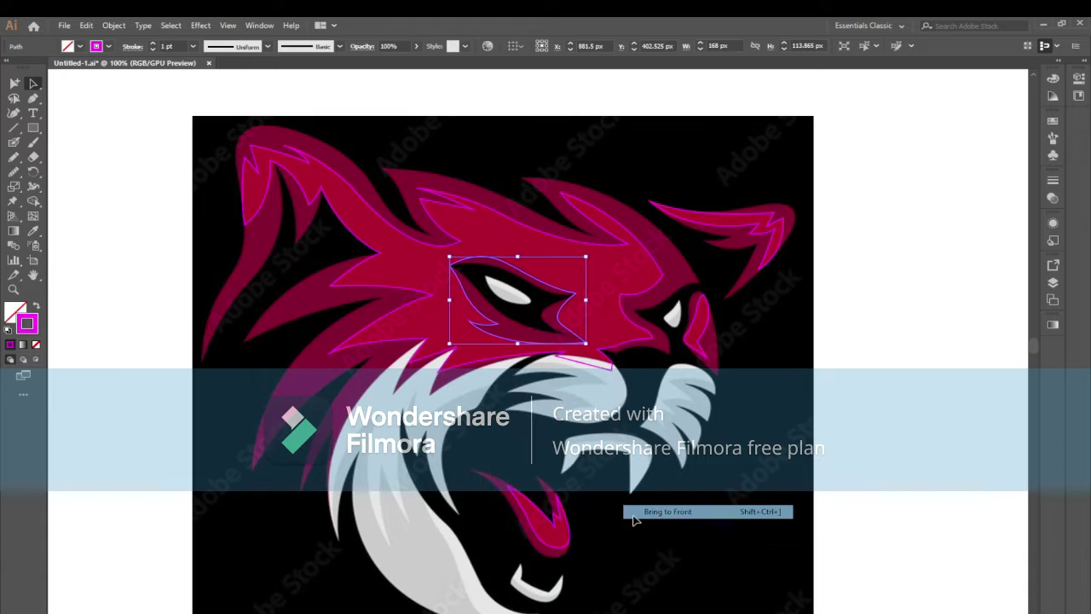
# Reselect the head outline and switch to the Painting workspace.
pyautogui.click(431, 363)
pyautogui.click(865, 25)
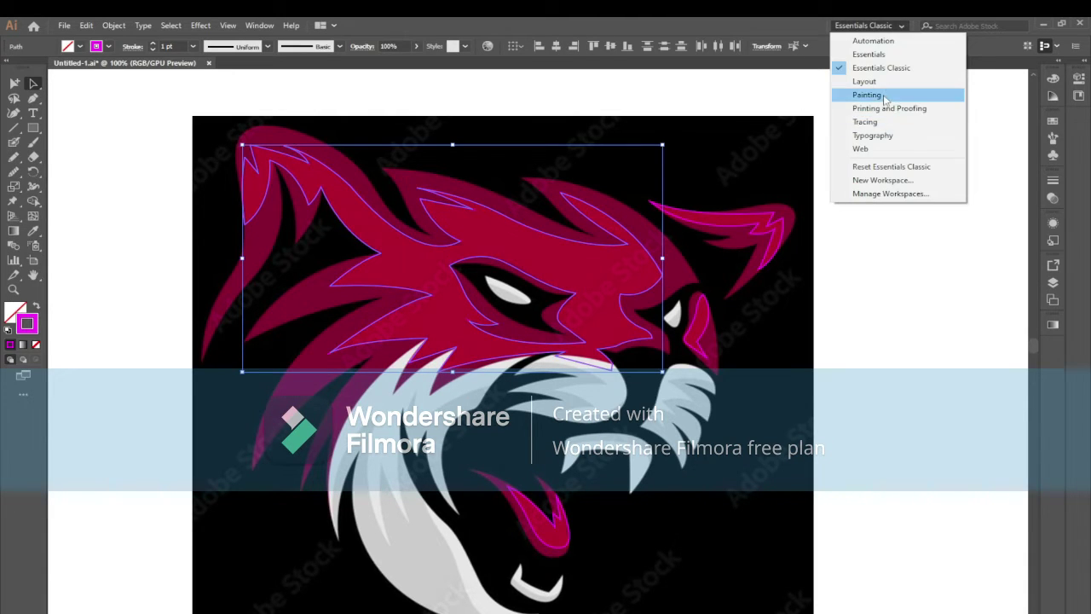
pyautogui.click(867, 94)
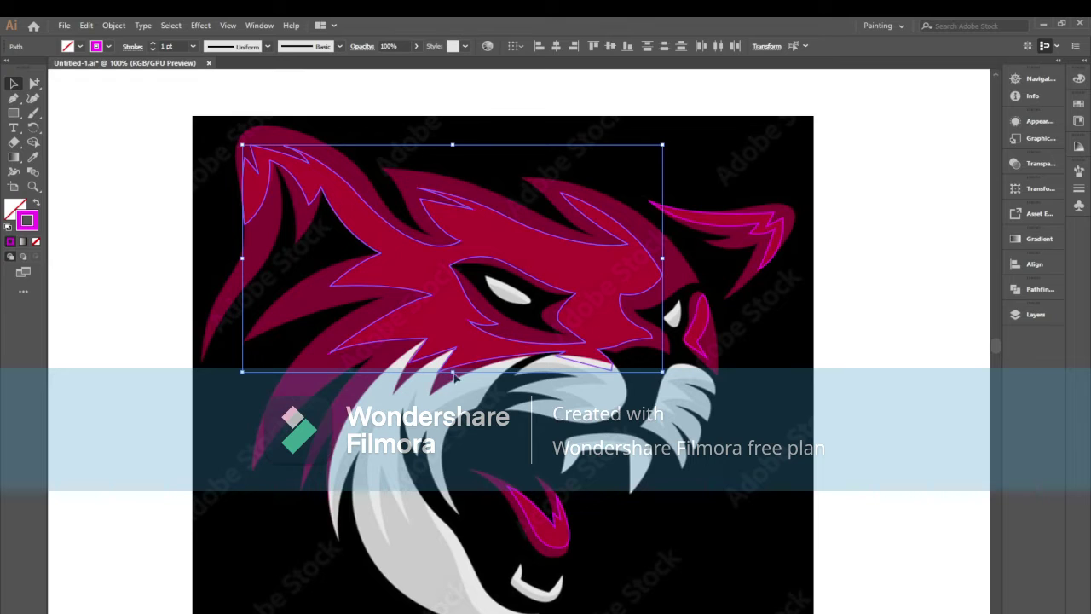
# Subtract the eye from the head with Pathfinder Minus Front and fill the head magenta.
pyautogui.click(1027, 290)
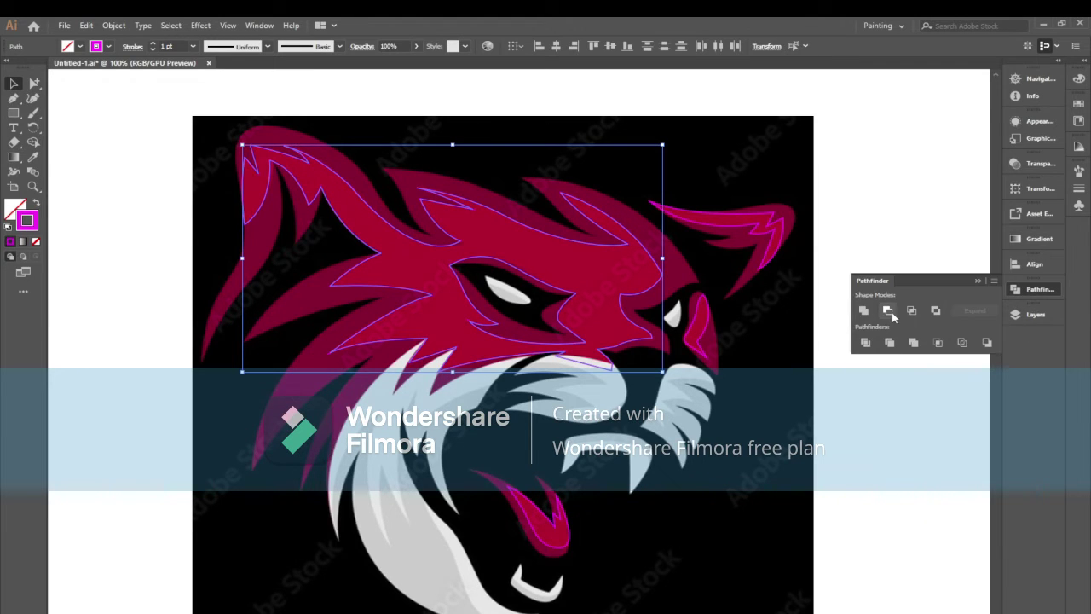
pyautogui.click(889, 311)
pyautogui.click(977, 280)
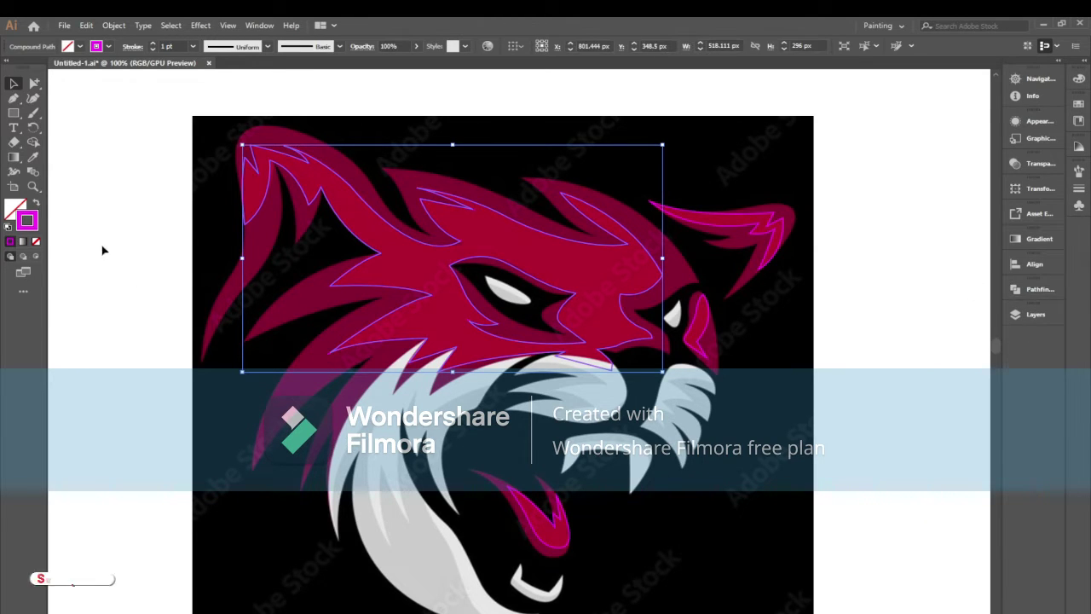
pyautogui.click(37, 202)
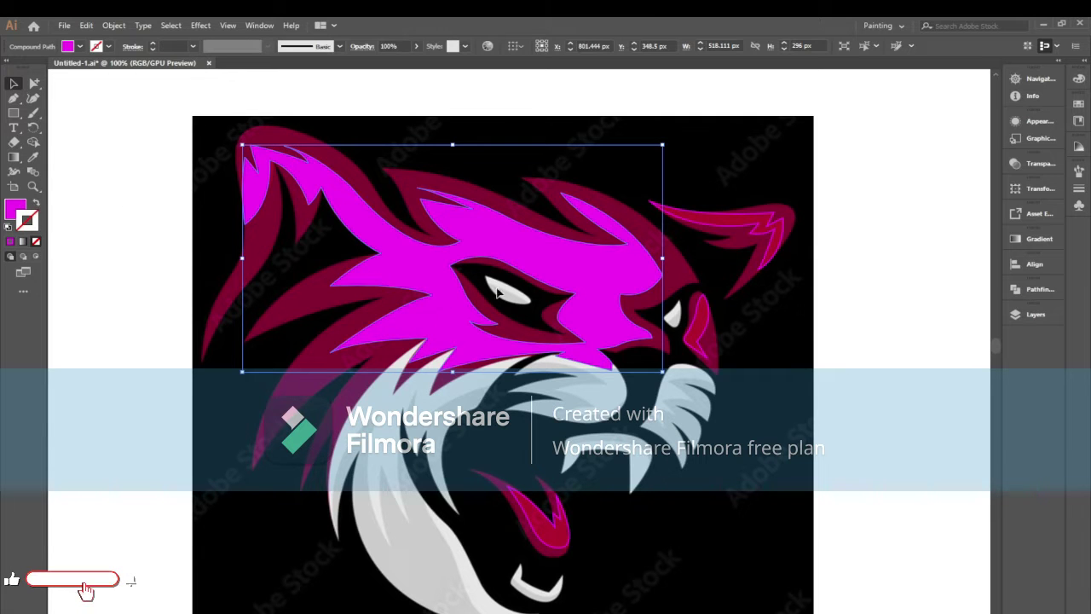
pyautogui.moveTo(579, 313); pyautogui.dragTo(556, 302)
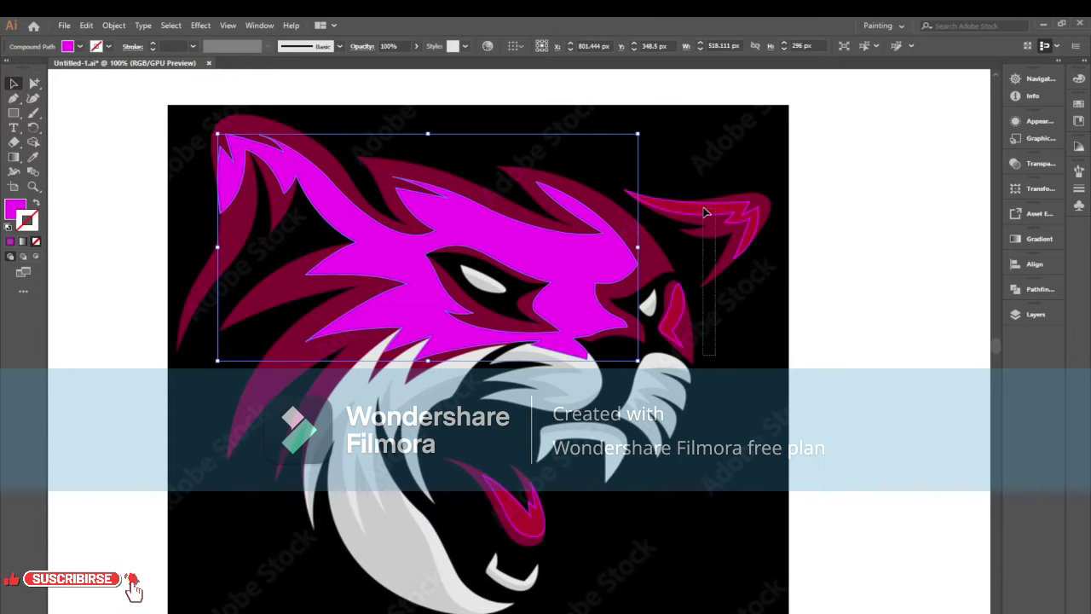
# Fill the right ear, tongue and cheek paths with solid magenta.
pyautogui.click(680, 185)
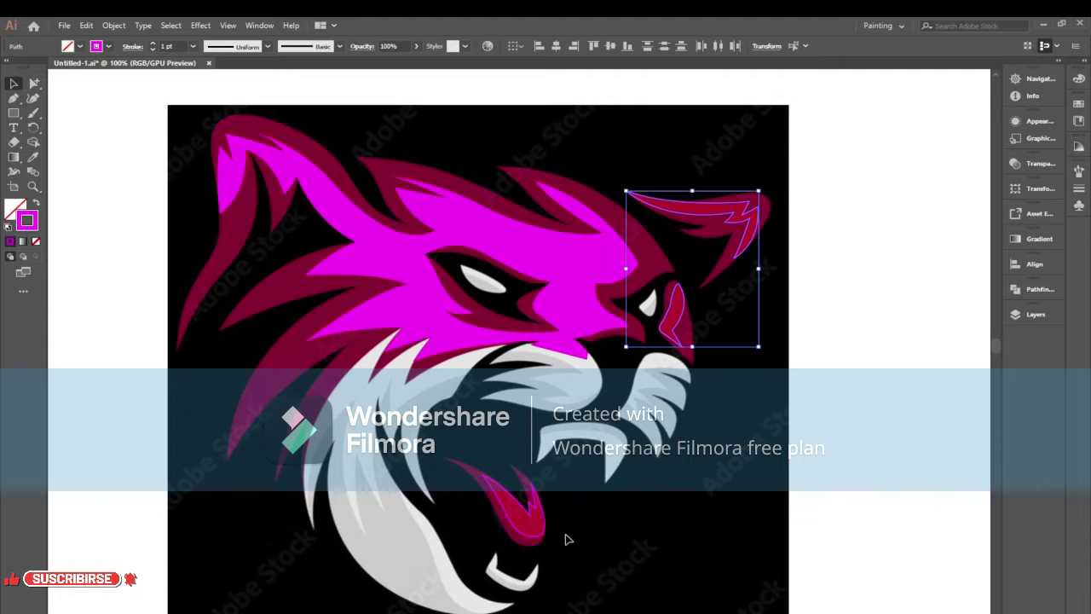
pyautogui.click(522, 512)
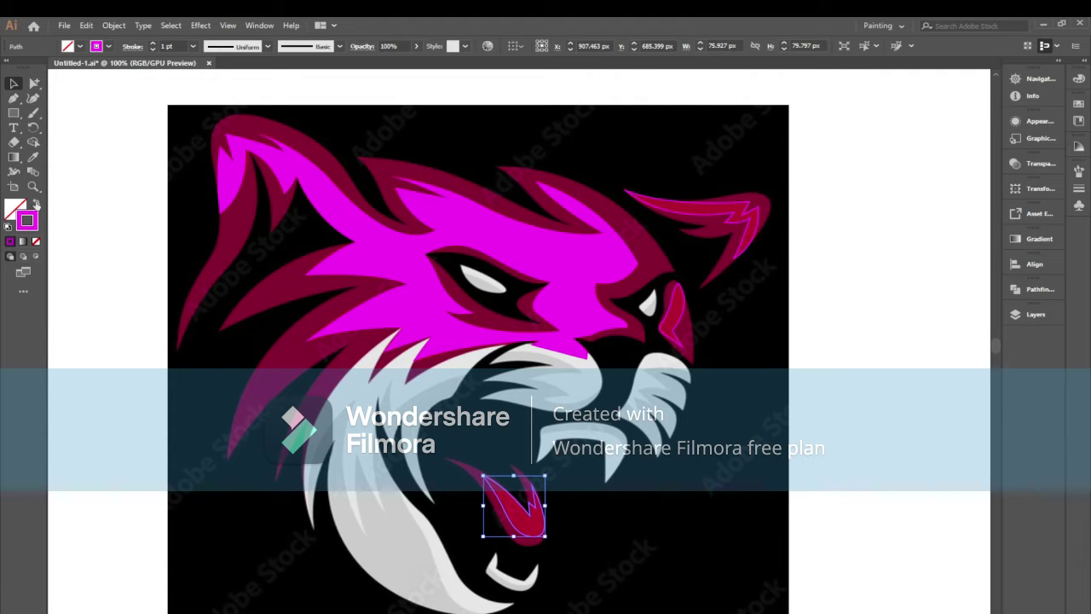
pyautogui.moveTo(704, 385); pyautogui.dragTo(691, 181)
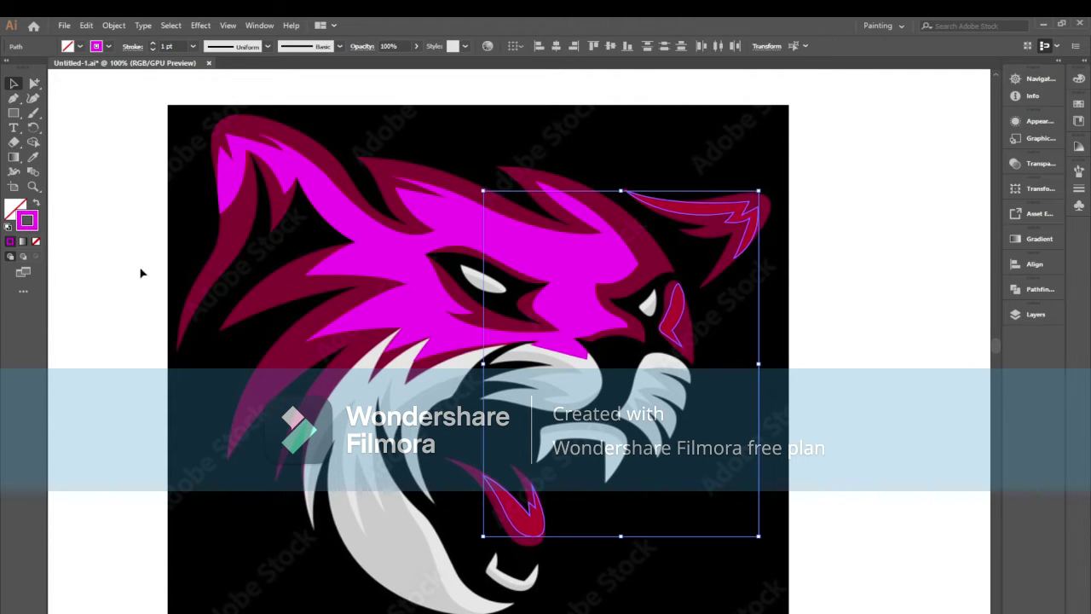
pyautogui.click(38, 204)
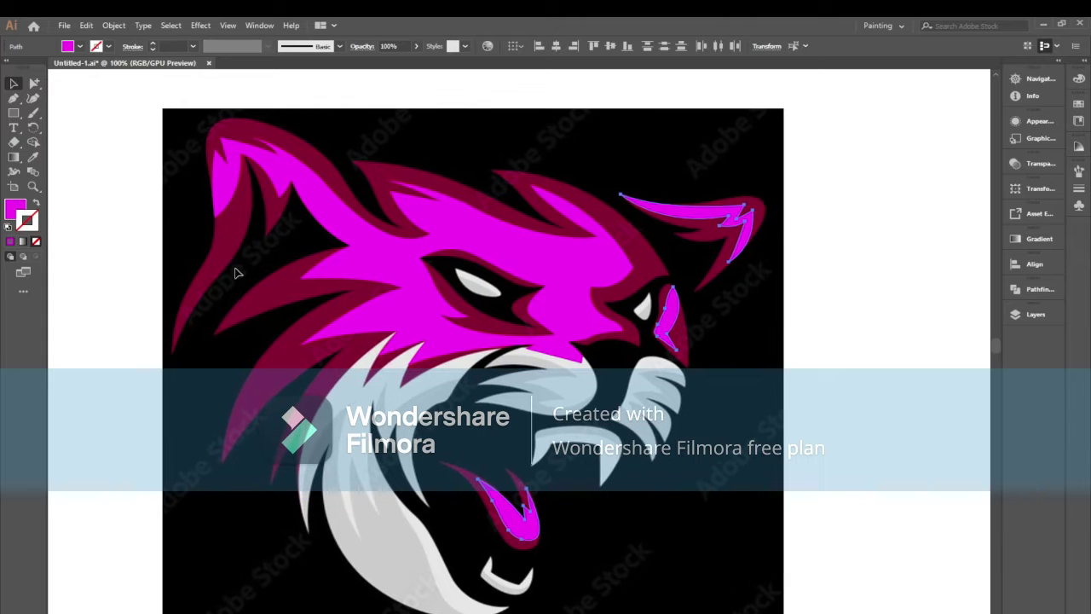
pyautogui.click(282, 324)
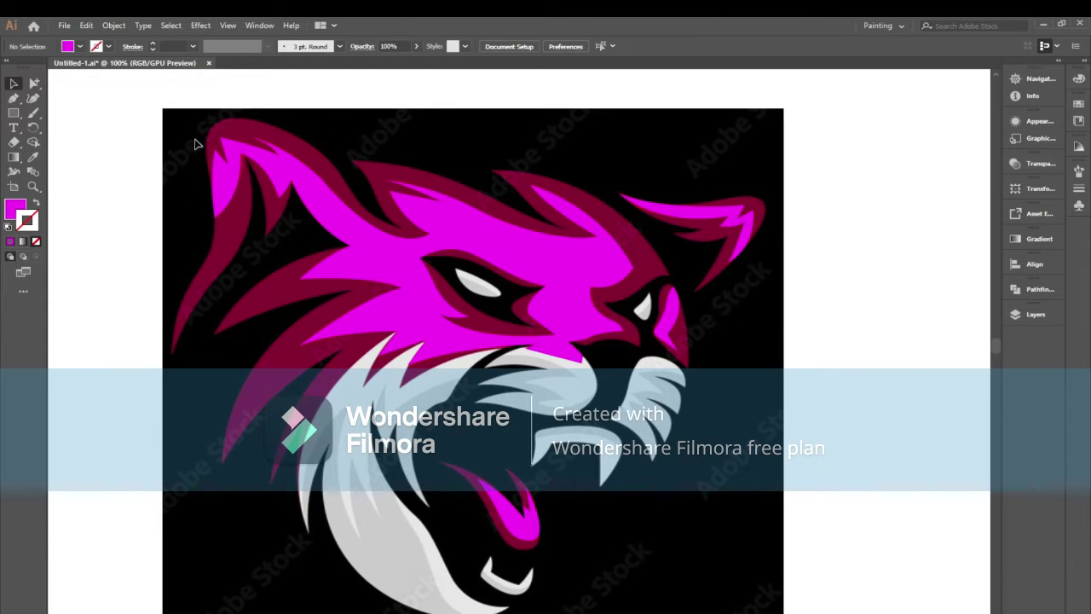
# Reset new shapes to stroke only and change the stroke colour to blue.
pyautogui.moveTo(195, 144); pyautogui.dragTo(723, 552)
pyautogui.click(686, 543)
pyautogui.click(36, 202)
pyautogui.doubleClick(29, 224)
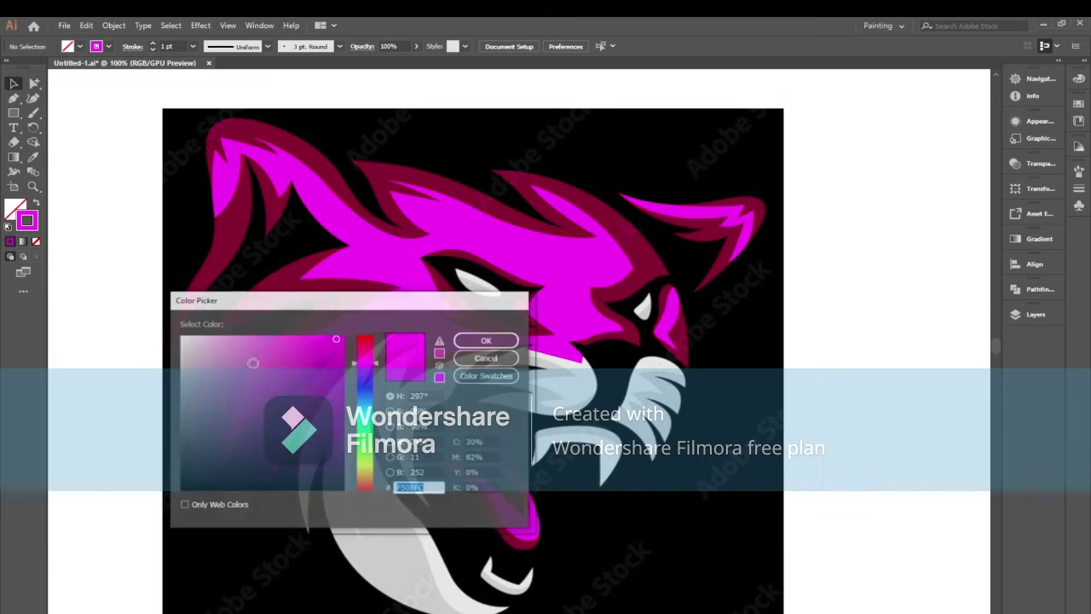
pyautogui.click(376, 393)
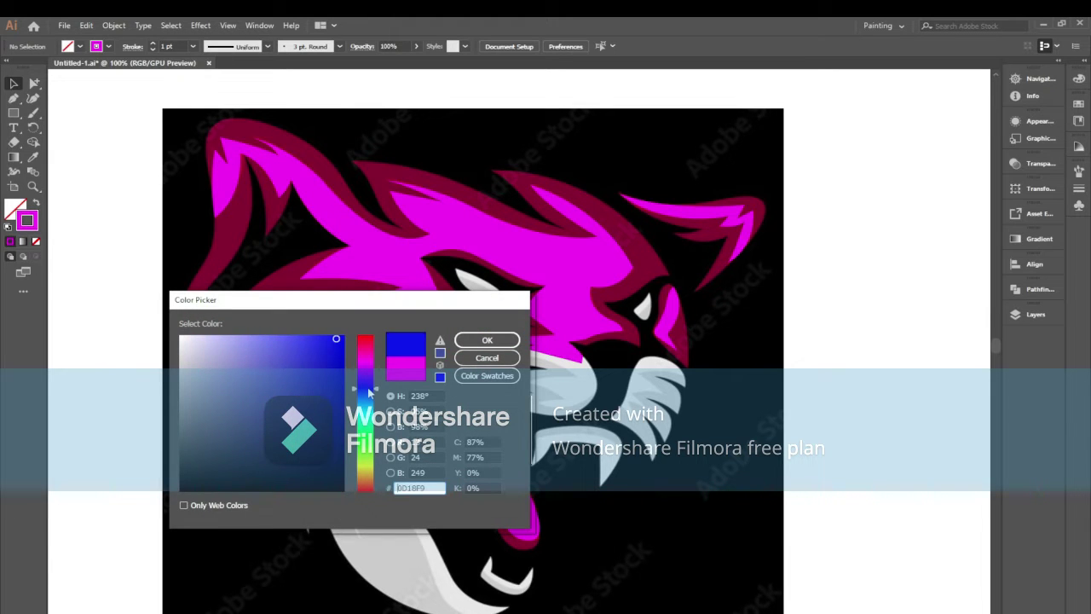
pyautogui.click(486, 339)
# Trace curved anchors along the top edge of the fur tuft with the Pen tool.
pyautogui.press('p')
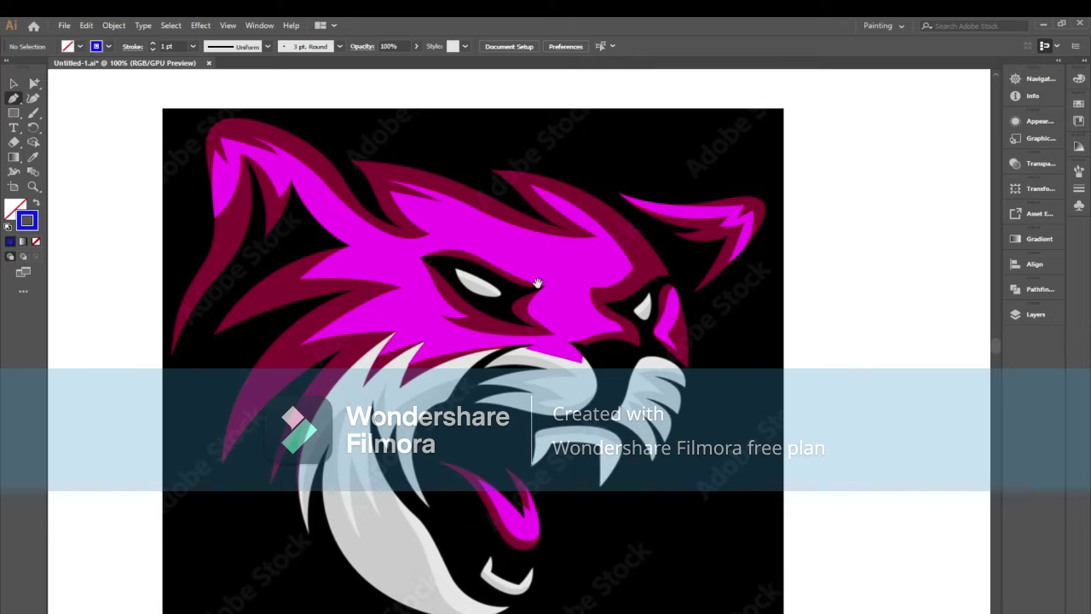
pyautogui.moveTo(537, 282); pyautogui.dragTo(537, 296)
pyautogui.scroll(1, 538, 295)
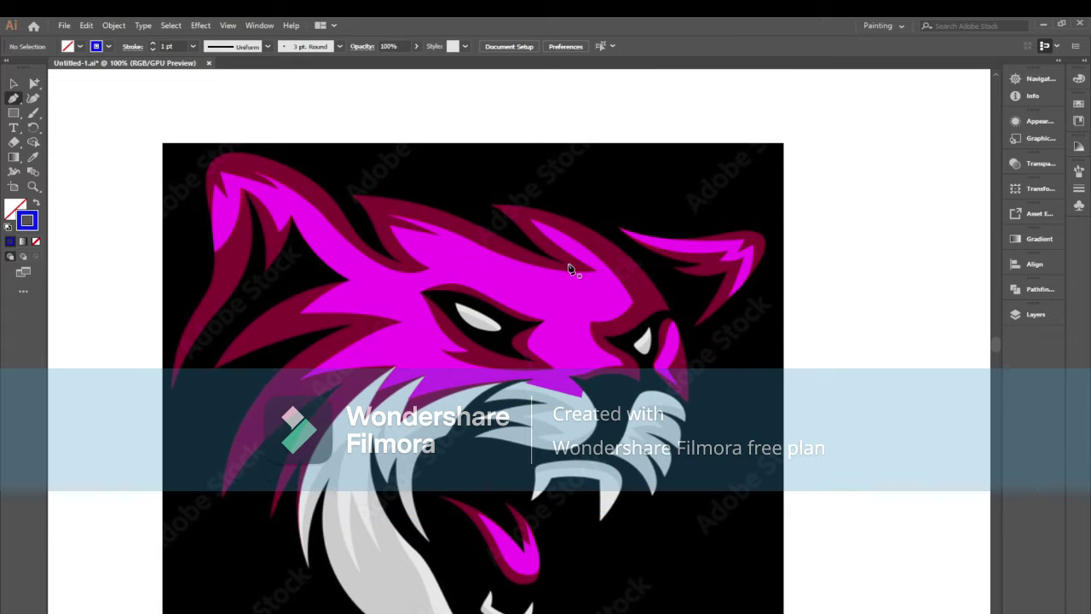
pyautogui.scroll(2, 546, 241)
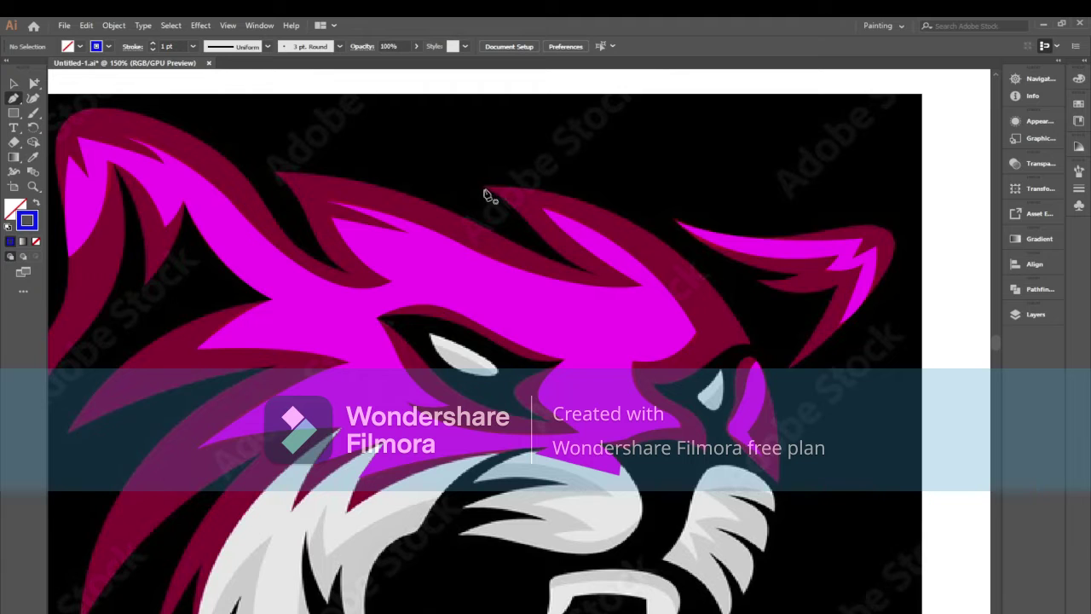
pyautogui.moveTo(484, 192); pyautogui.dragTo(546, 248)
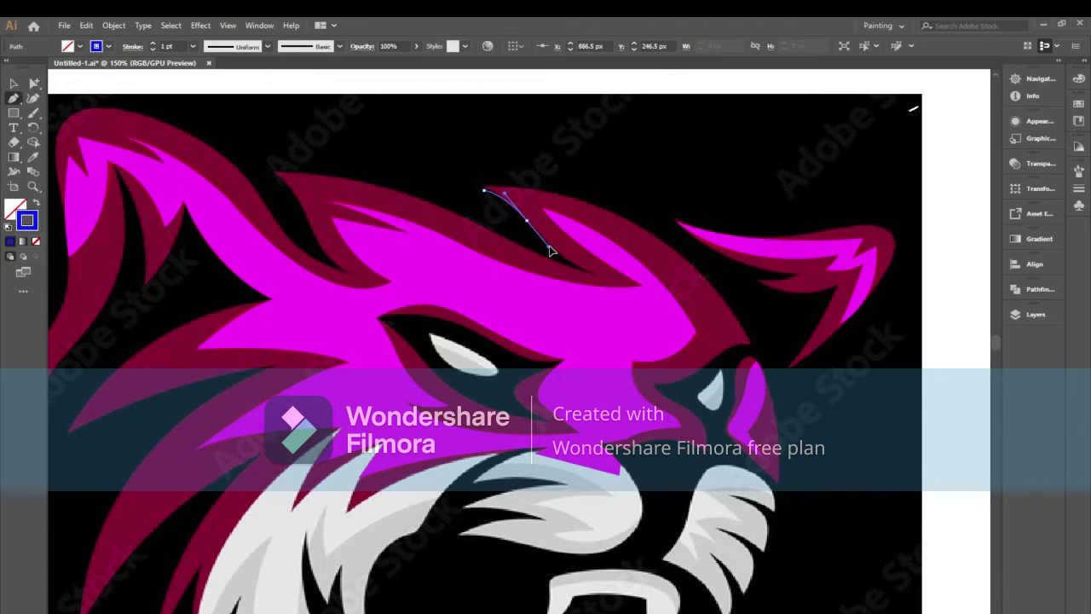
pyautogui.hotkey('ctrl', 'z')
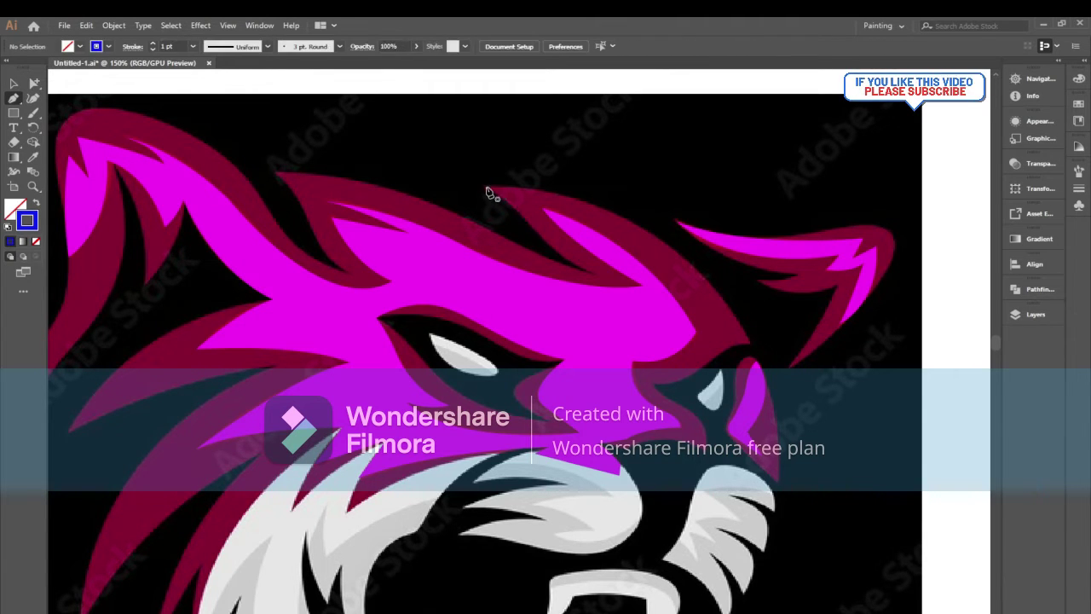
pyautogui.click(486, 187)
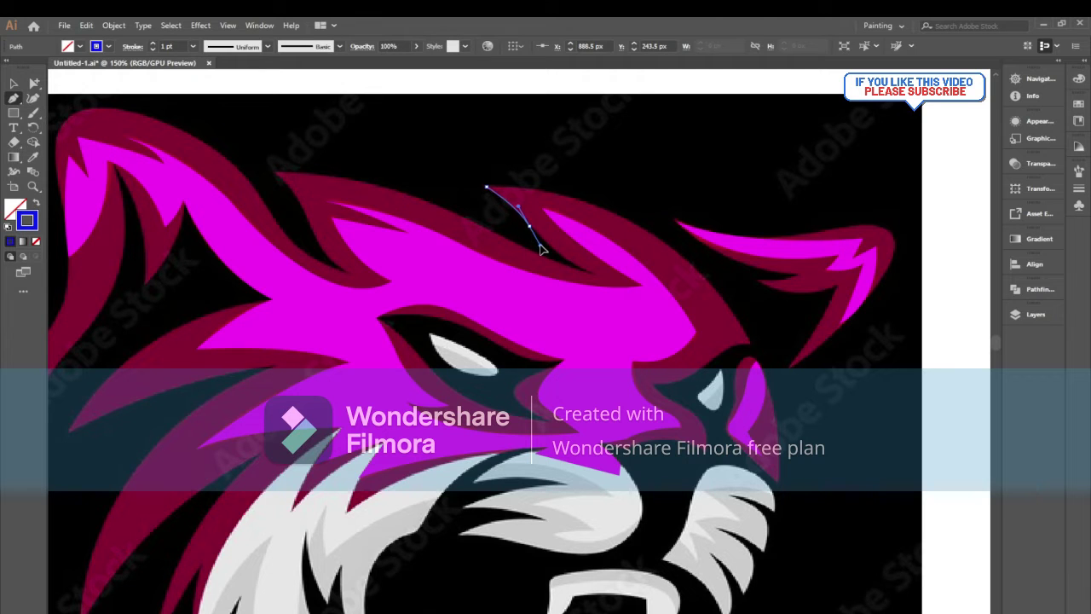
pyautogui.moveTo(534, 236); pyautogui.dragTo(540, 246)
pyautogui.click(529, 225)
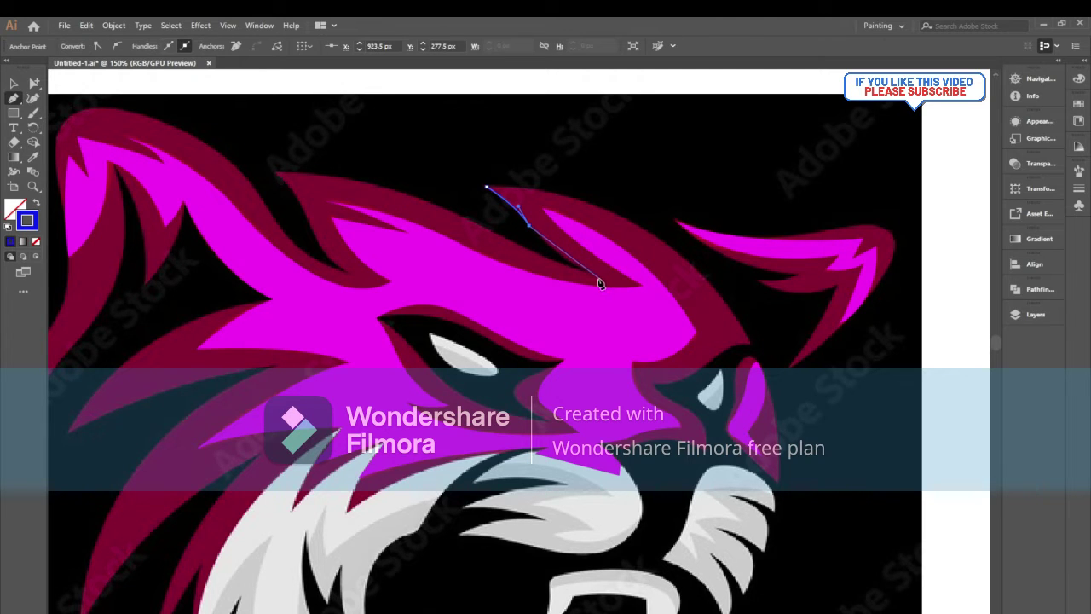
pyautogui.moveTo(601, 276); pyautogui.dragTo(634, 285)
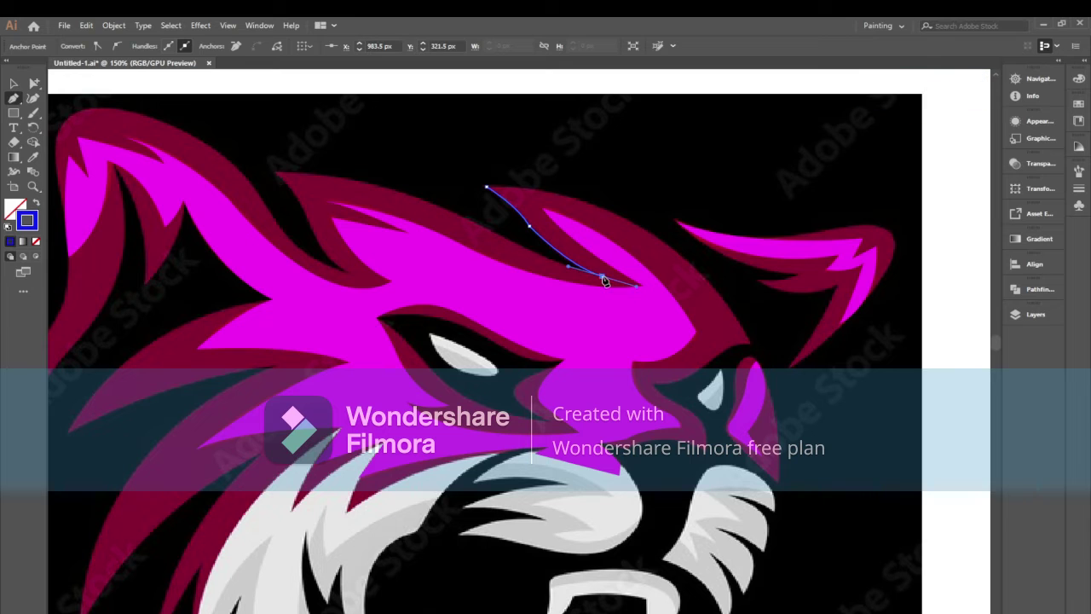
pyautogui.click(882, 25)
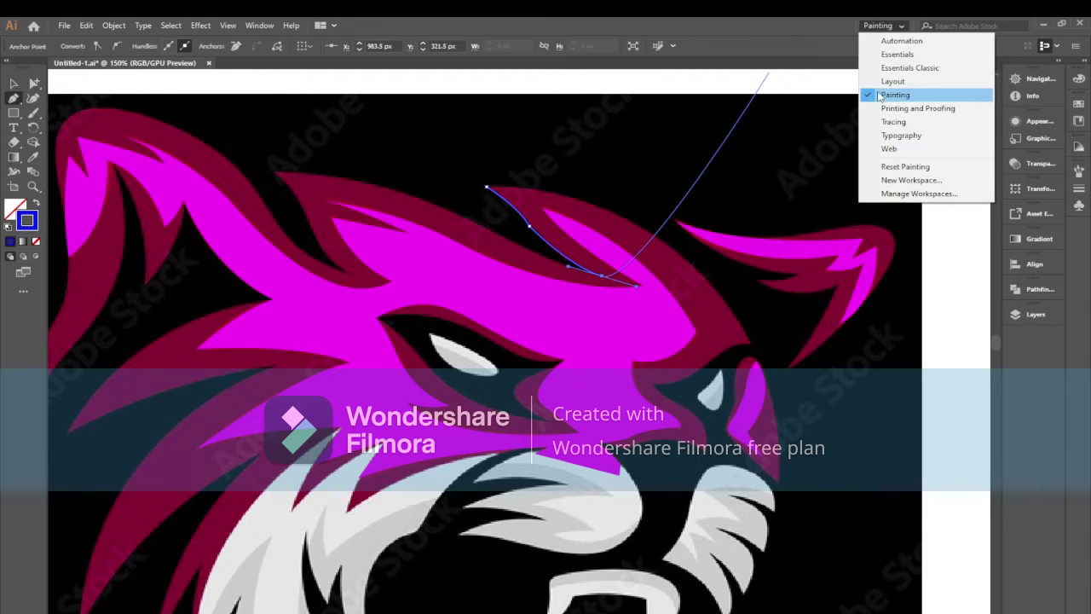
# Switch to the Essentials Classic workspace and delete the path's last segment before resuming it.
pyautogui.click(910, 68)
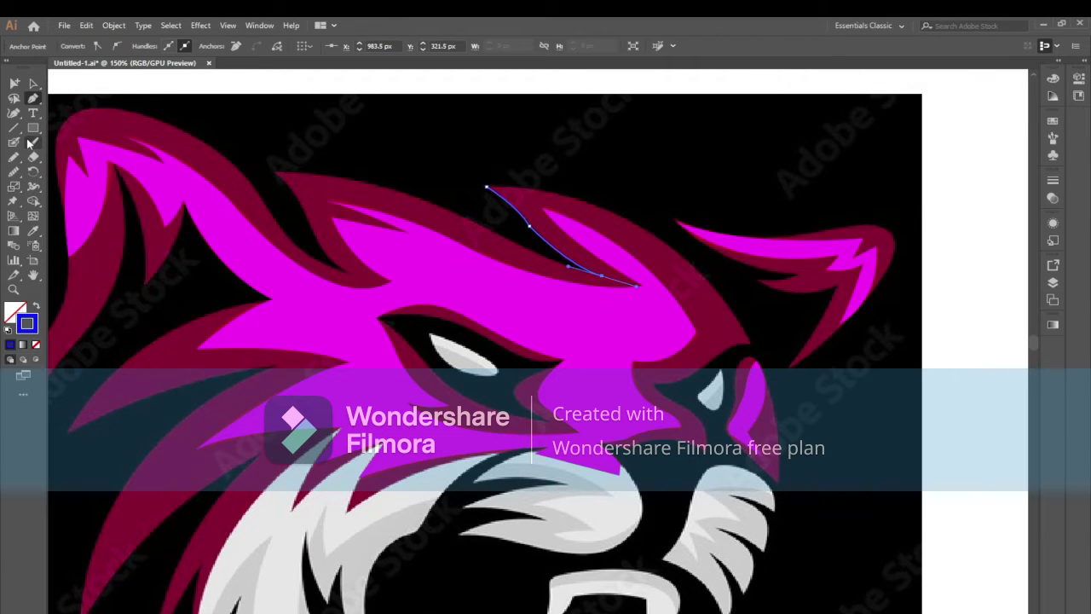
pyautogui.click(17, 173)
pyautogui.press('Delete')
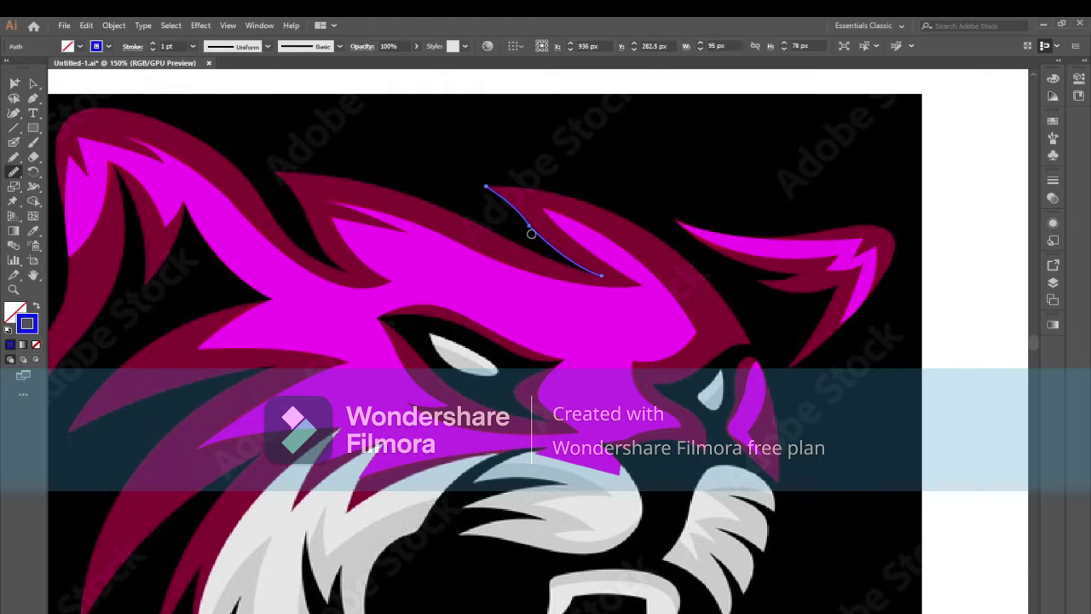
pyautogui.press('p')
pyautogui.click(605, 280)
pyautogui.scroll(3, 511, 298)
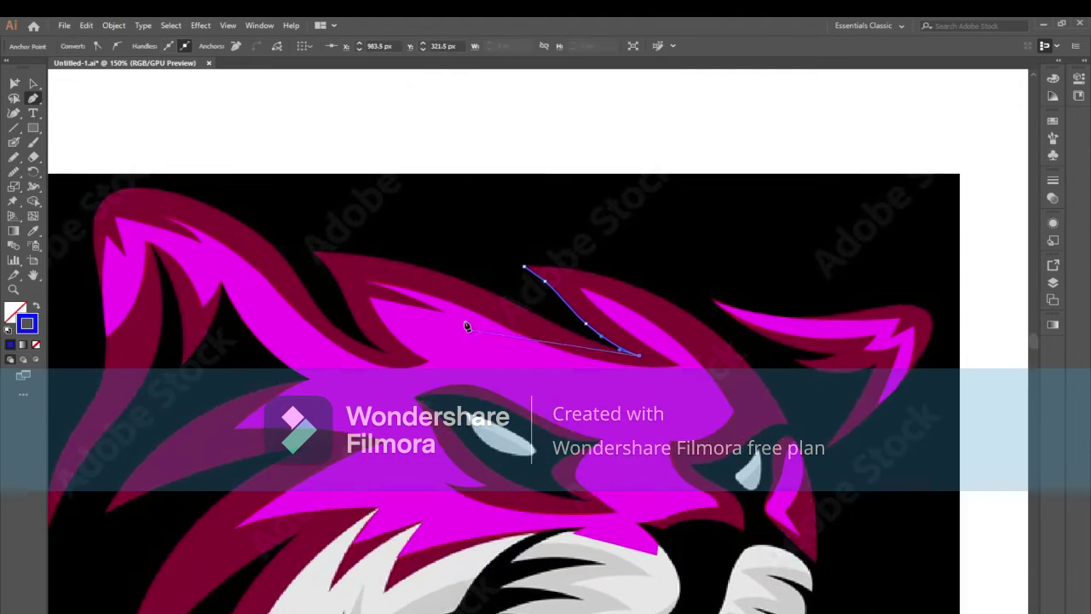
# Extend the path left along the tuft's upper edge and smooth the new curve.
pyautogui.moveTo(440, 272); pyautogui.dragTo(350, 227)
pyautogui.click(452, 276)
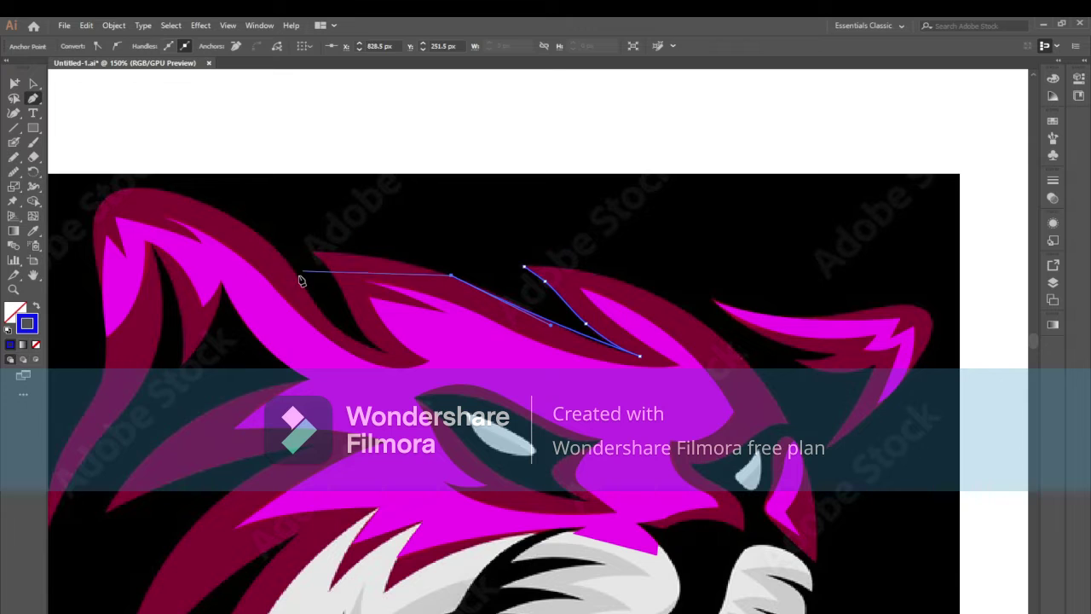
pyautogui.click(315, 252)
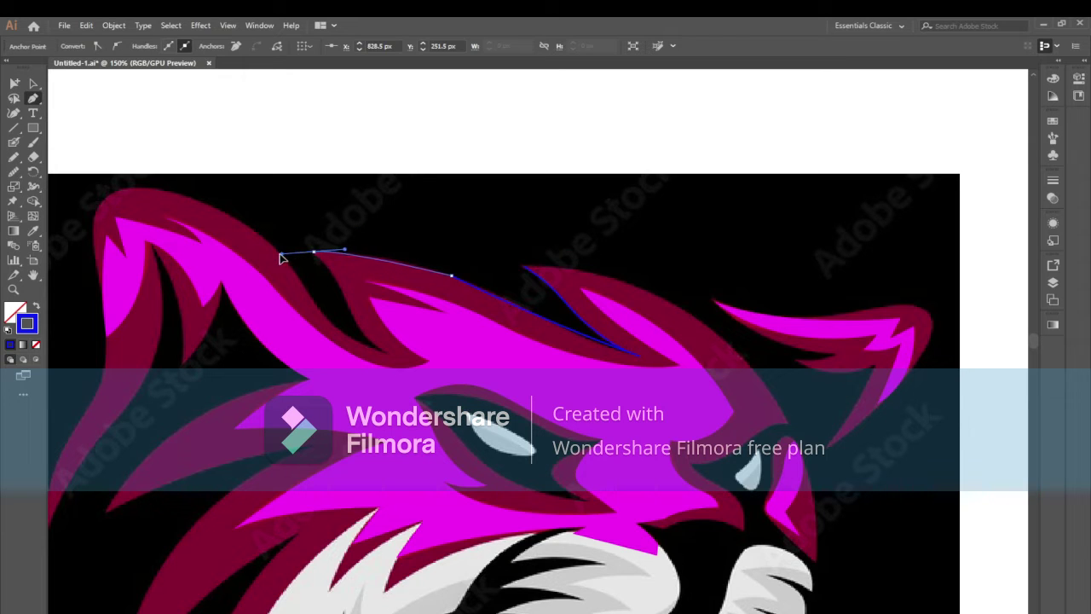
pyautogui.moveTo(250, 246); pyautogui.dragTo(24, 170)
pyautogui.click(23, 172)
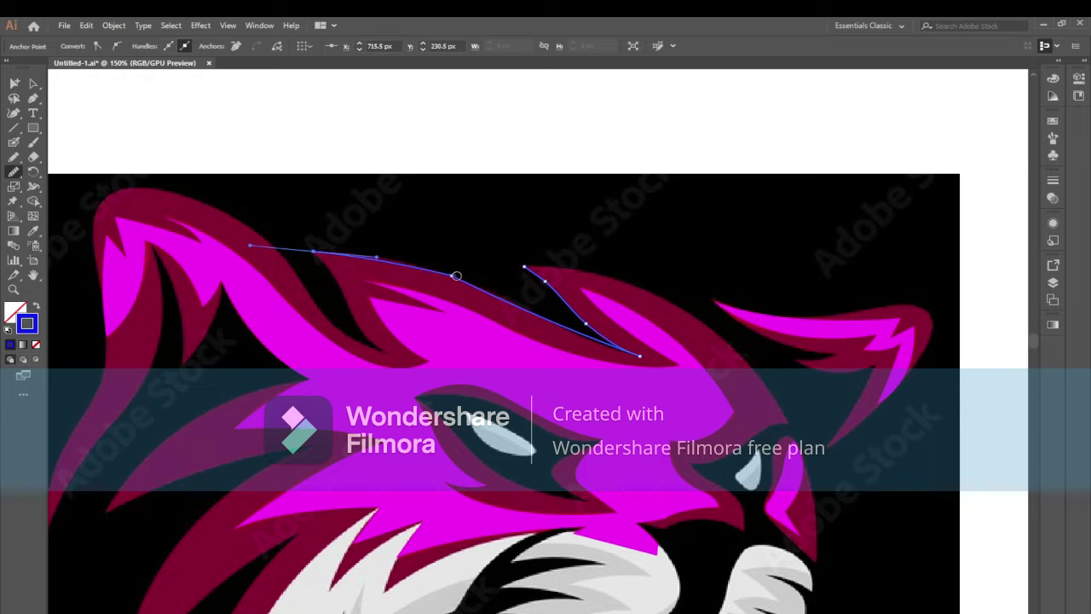
pyautogui.moveTo(452, 276); pyautogui.dragTo(468, 288)
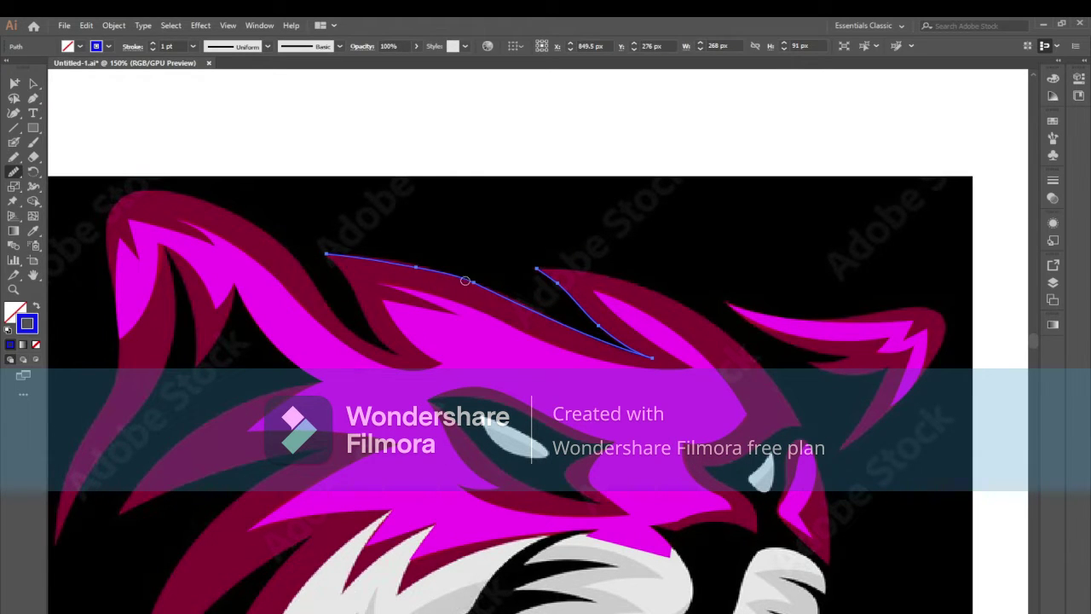
pyautogui.press('p')
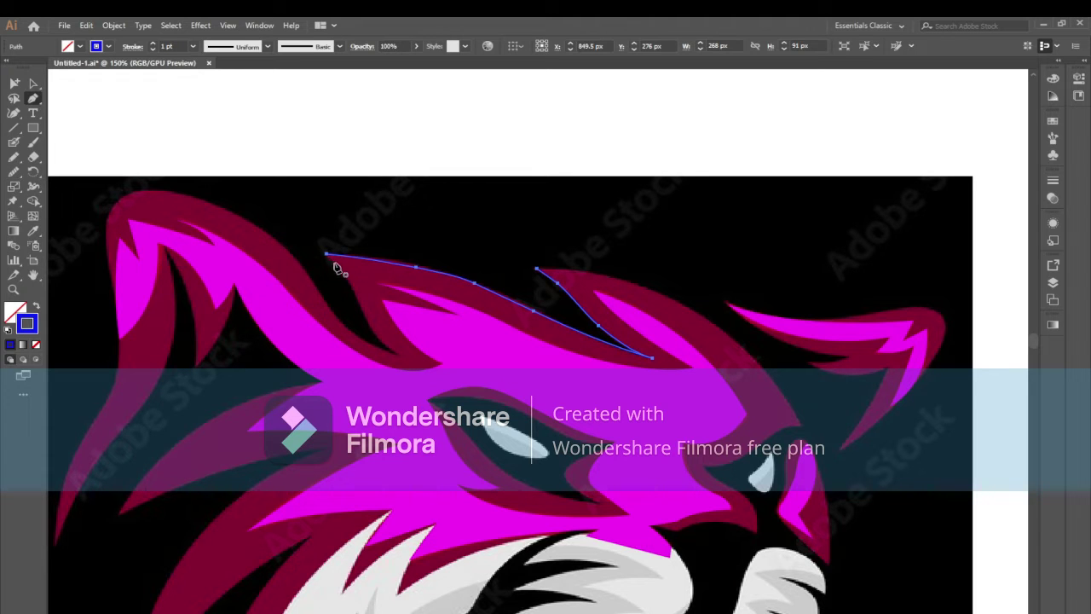
# Add points down the tuft's inner edge to the notch, undoing stray points.
pyautogui.click(327, 255)
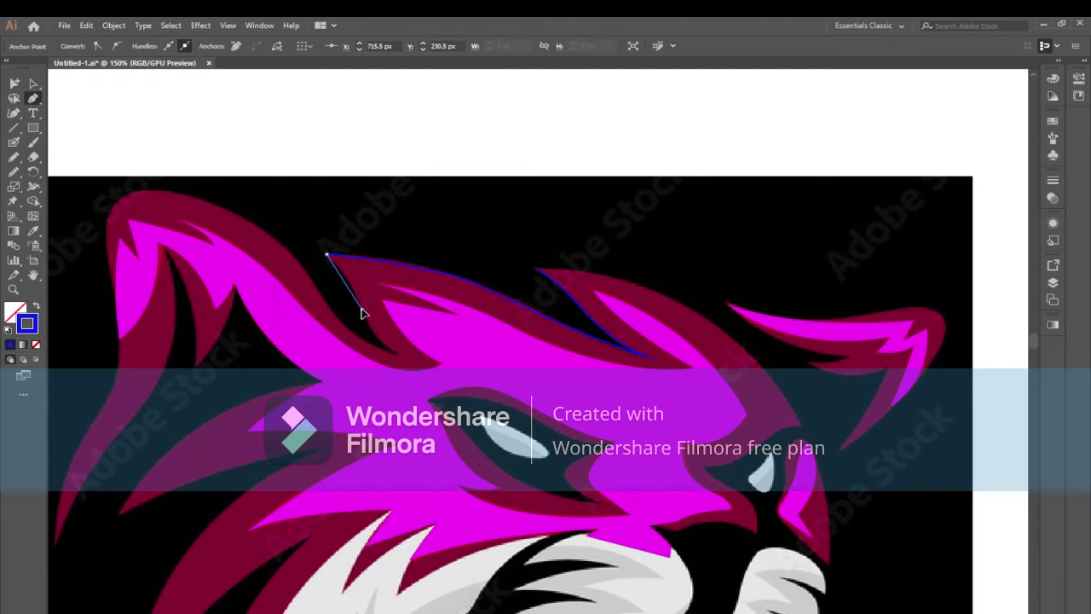
pyautogui.click(372, 345)
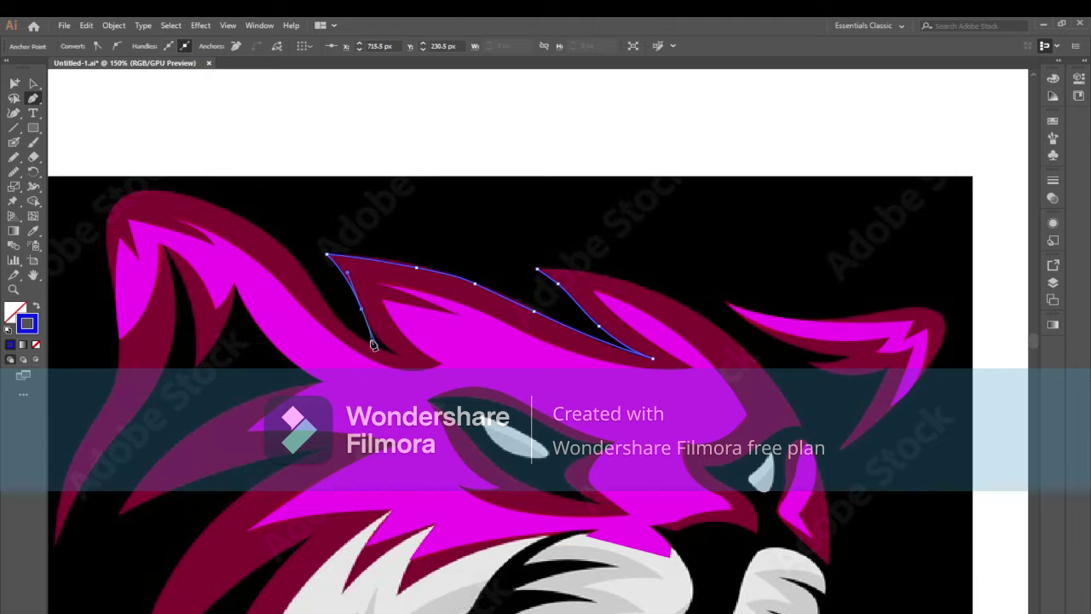
pyautogui.click(363, 312)
pyautogui.moveTo(401, 358); pyautogui.dragTo(414, 366)
pyautogui.click(428, 375)
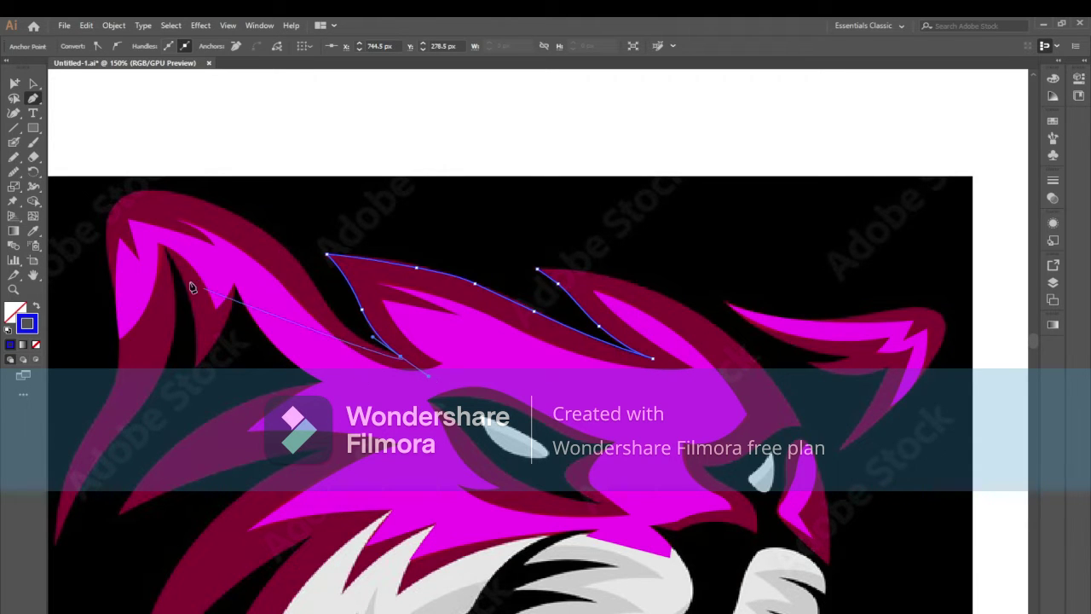
pyautogui.hotkey('ctrl', 'z')
pyautogui.hotkey('ctrl', 'z')
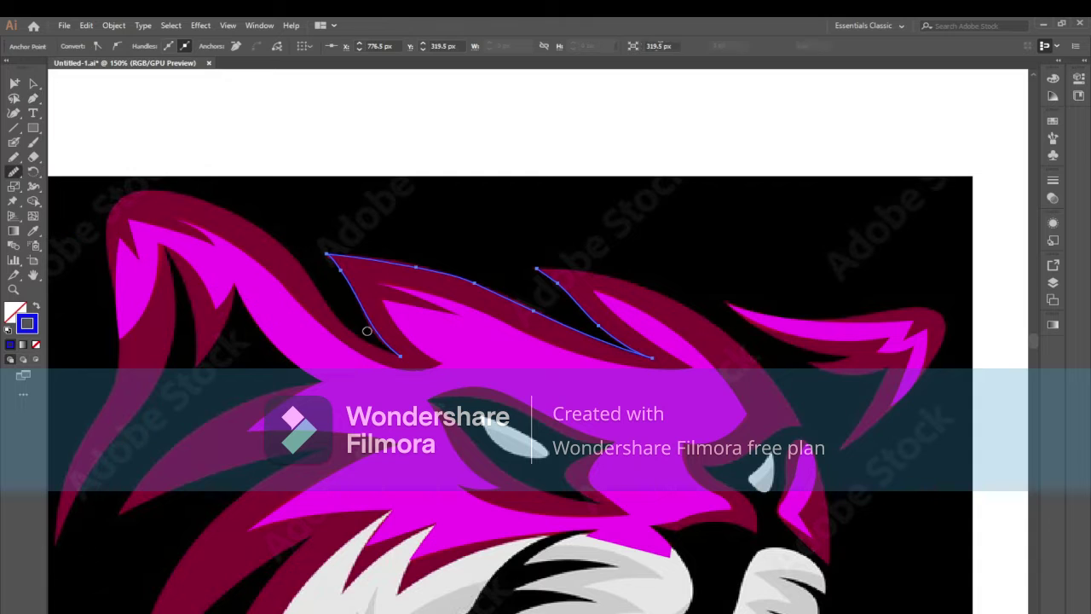
# Curve the path toward the left fur spike and fit it to the spike's tip.
pyautogui.moveTo(402, 359); pyautogui.dragTo(273, 219)
pyautogui.moveTo(317, 292); pyautogui.dragTo(448, 381)
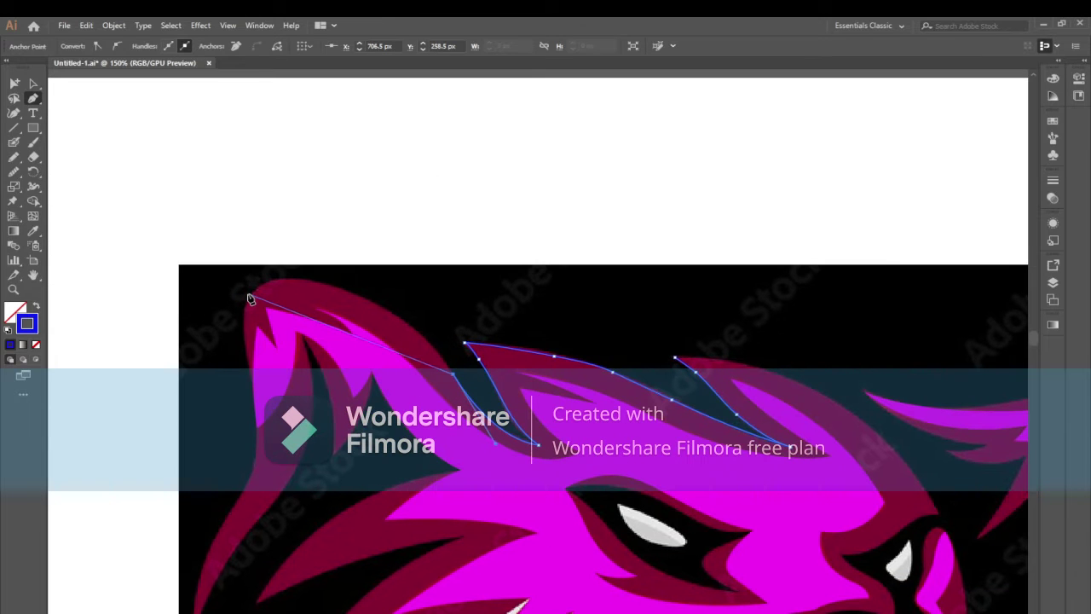
pyautogui.moveTo(252, 295)
pyautogui.mouseDown()
pyautogui.moveTo(206, 345)
pyautogui.moveTo(148, 338)
pyautogui.mouseUp()
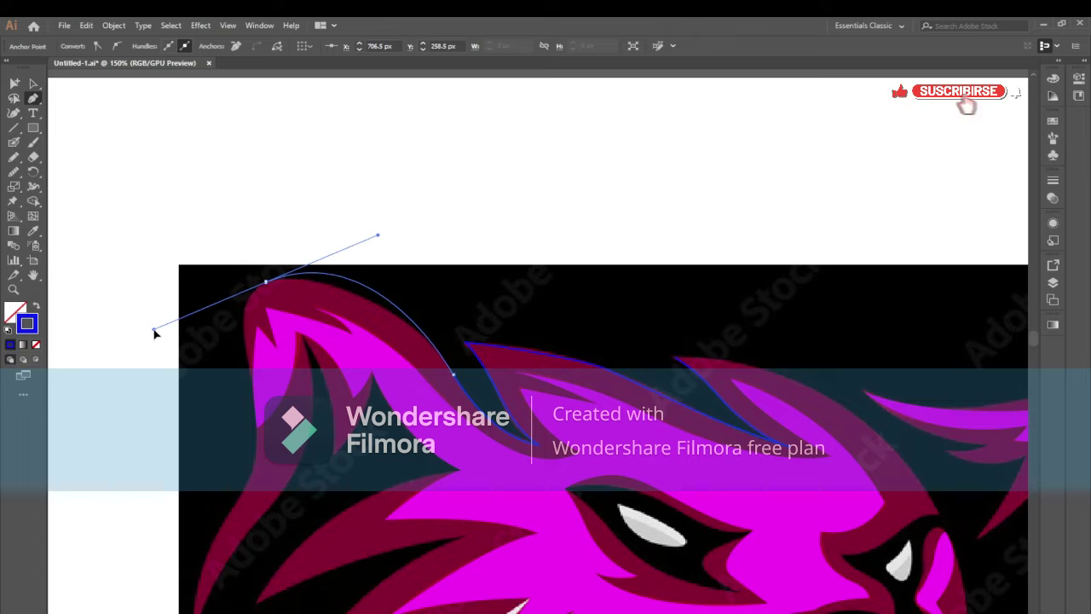
pyautogui.moveTo(147, 338); pyautogui.dragTo(152, 300)
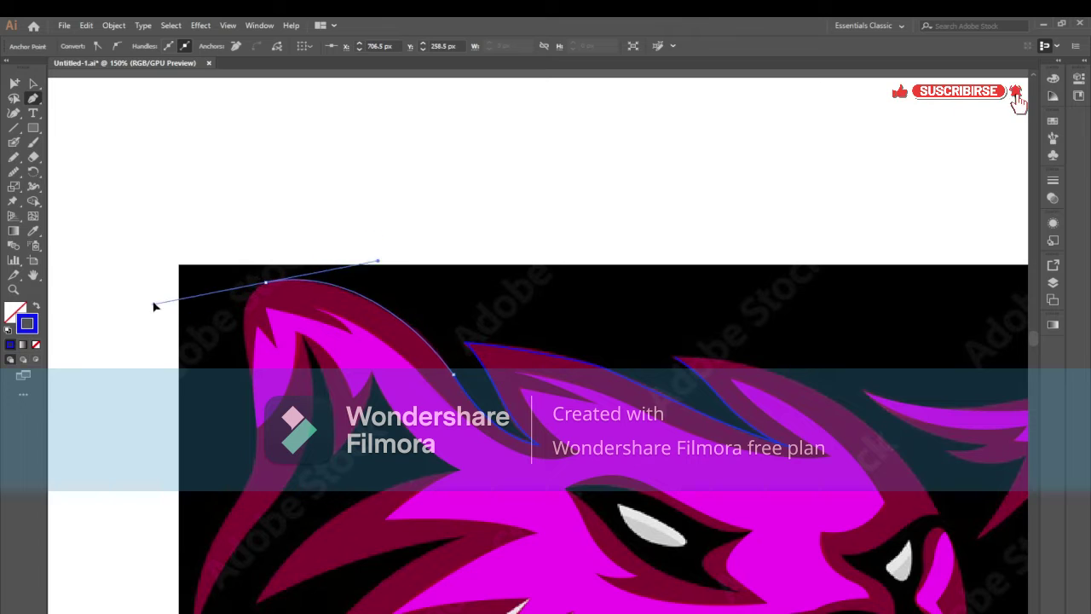
pyautogui.click(14, 171)
pyautogui.press('p')
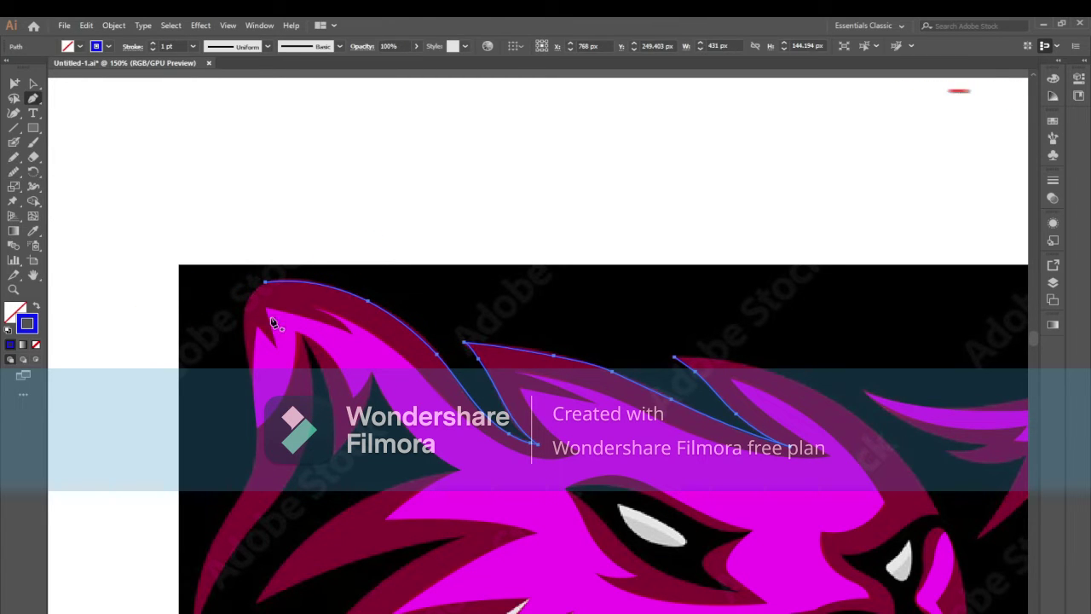
# Continue the path with a curved segment down the spike's edge.
pyautogui.click(265, 283)
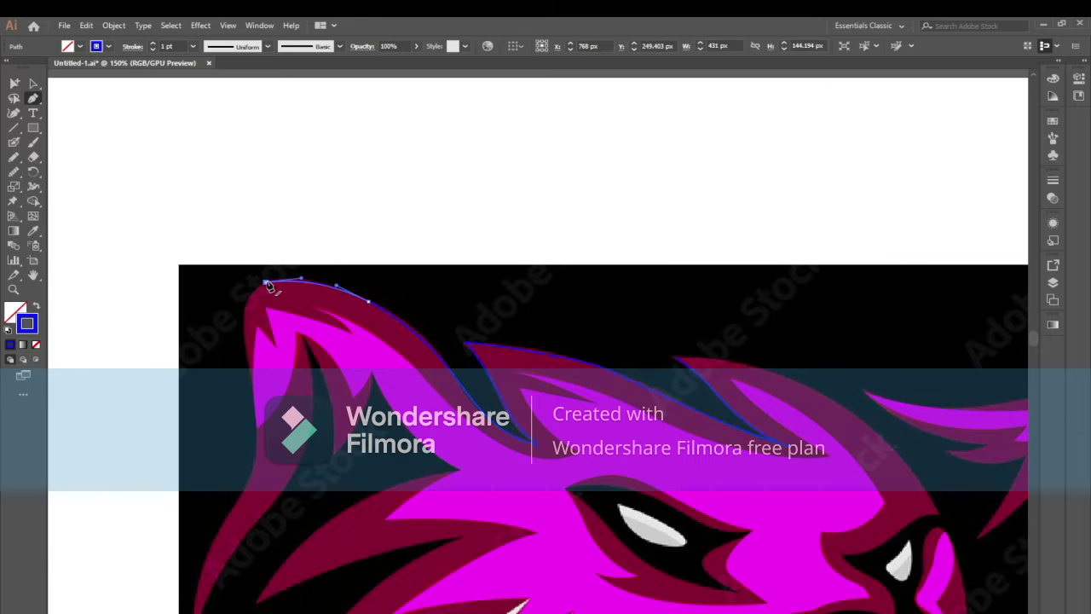
pyautogui.click(254, 376)
pyautogui.moveTo(254, 376); pyautogui.dragTo(272, 459)
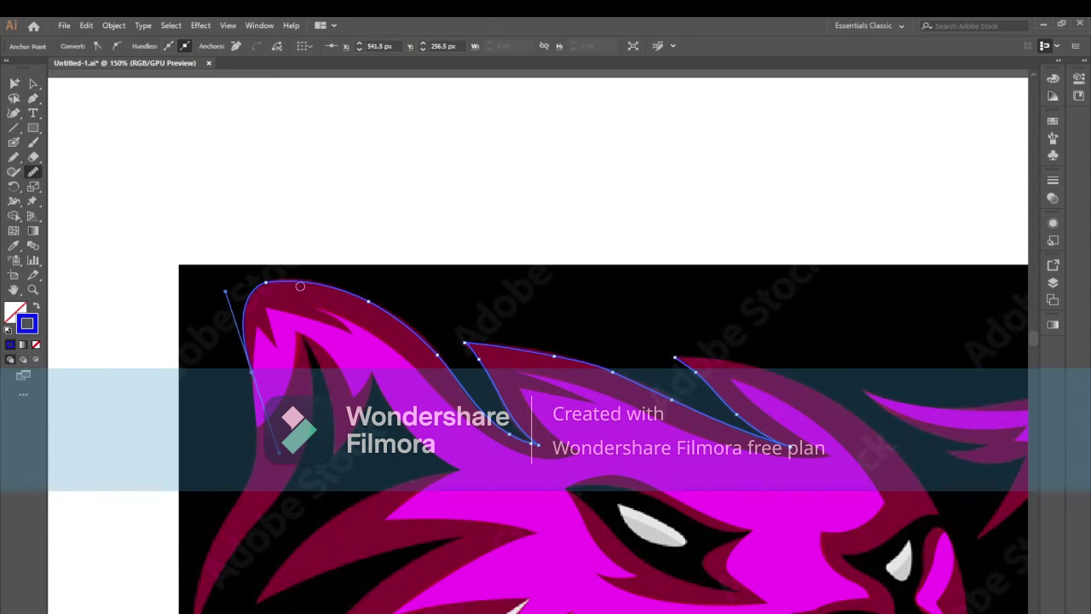
pyautogui.click(33, 171)
pyautogui.moveTo(302, 327); pyautogui.dragTo(385, 203)
pyautogui.hotkey('shift', '`')
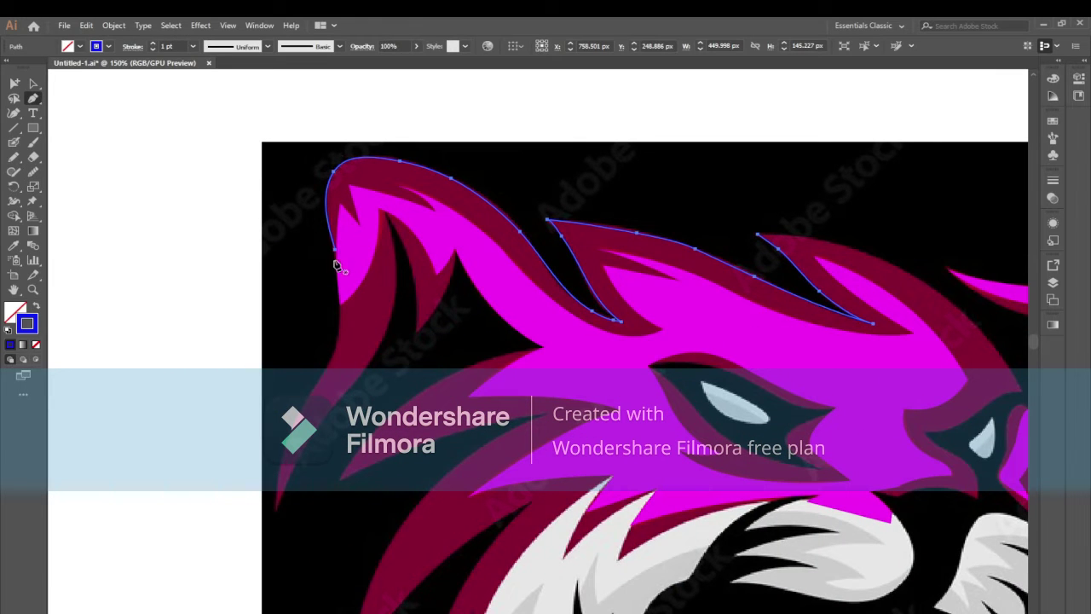
# Trace the spike's outer edge to a sharp bottom tip and end the path.
pyautogui.click(336, 253)
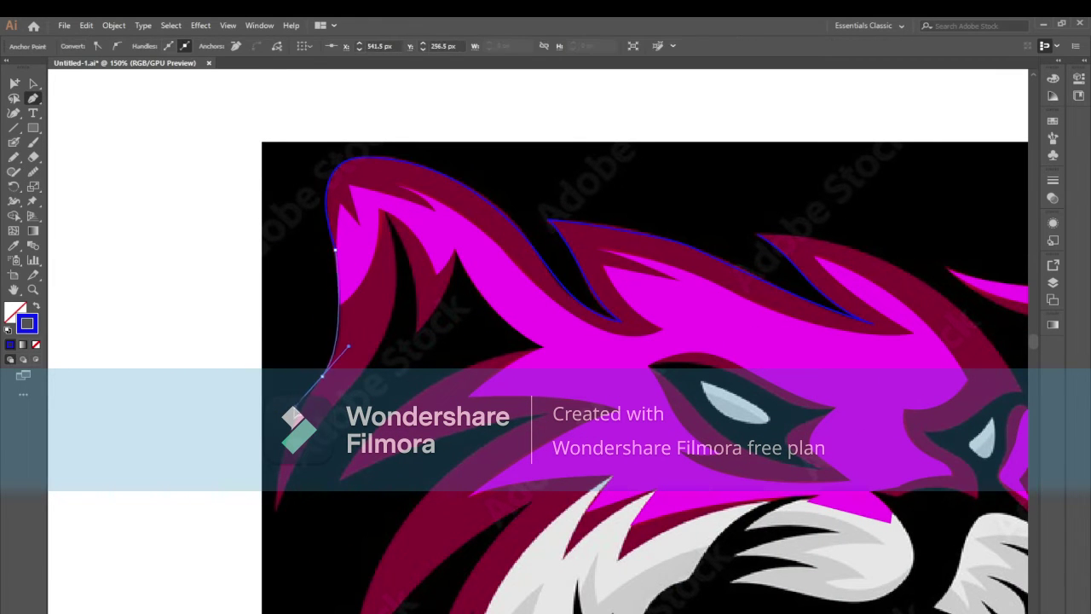
pyautogui.moveTo(323, 376); pyautogui.dragTo(293, 432)
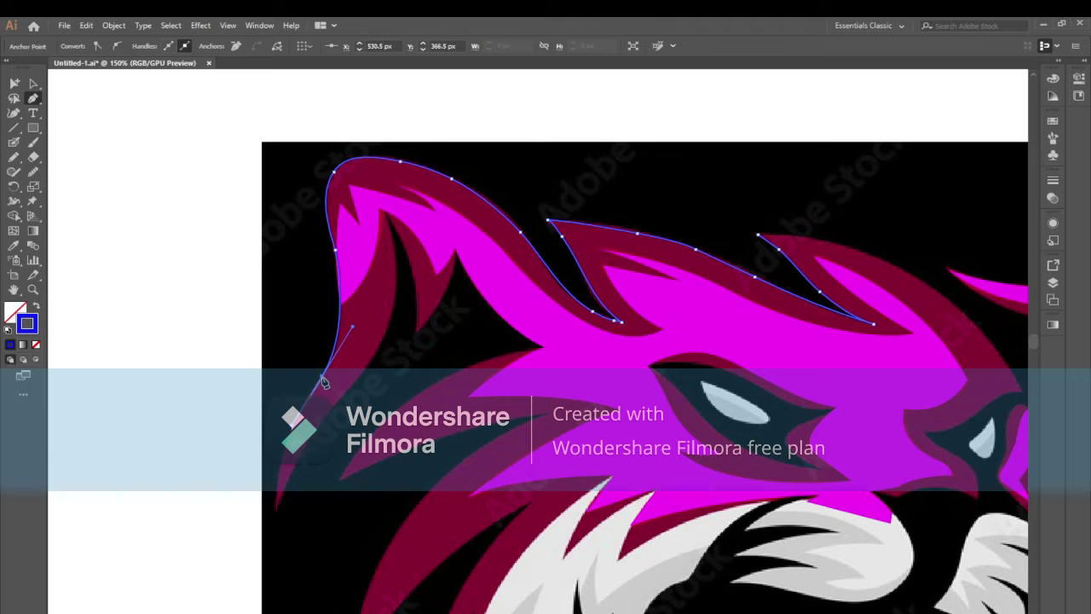
pyautogui.moveTo(276, 509); pyautogui.dragTo(284, 568)
pyautogui.click(276, 512)
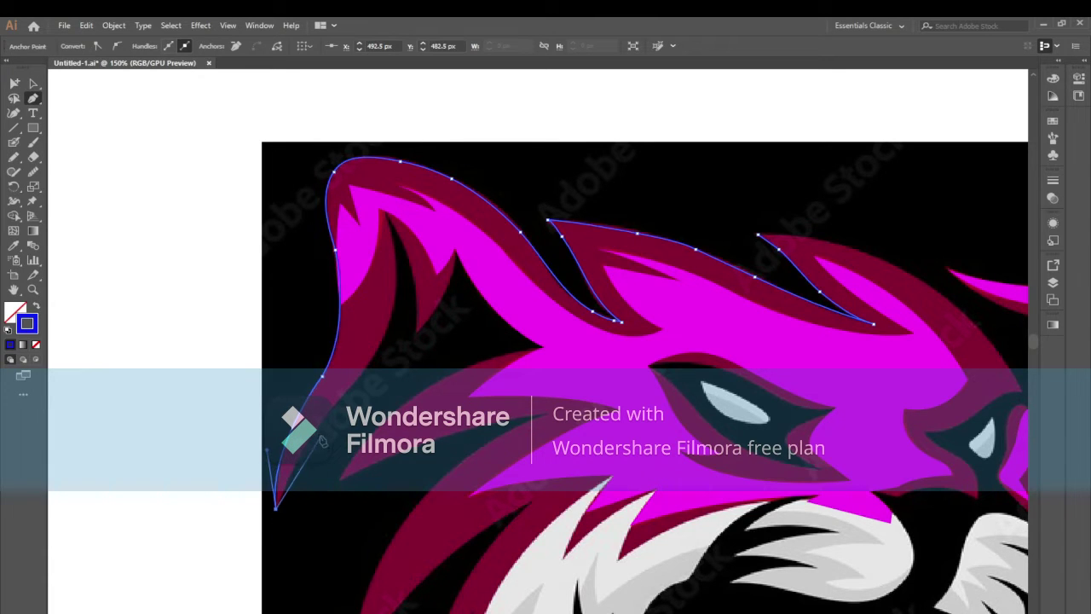
pyautogui.keyDown('ctrl'); pyautogui.click(324, 423); pyautogui.keyUp('ctrl')
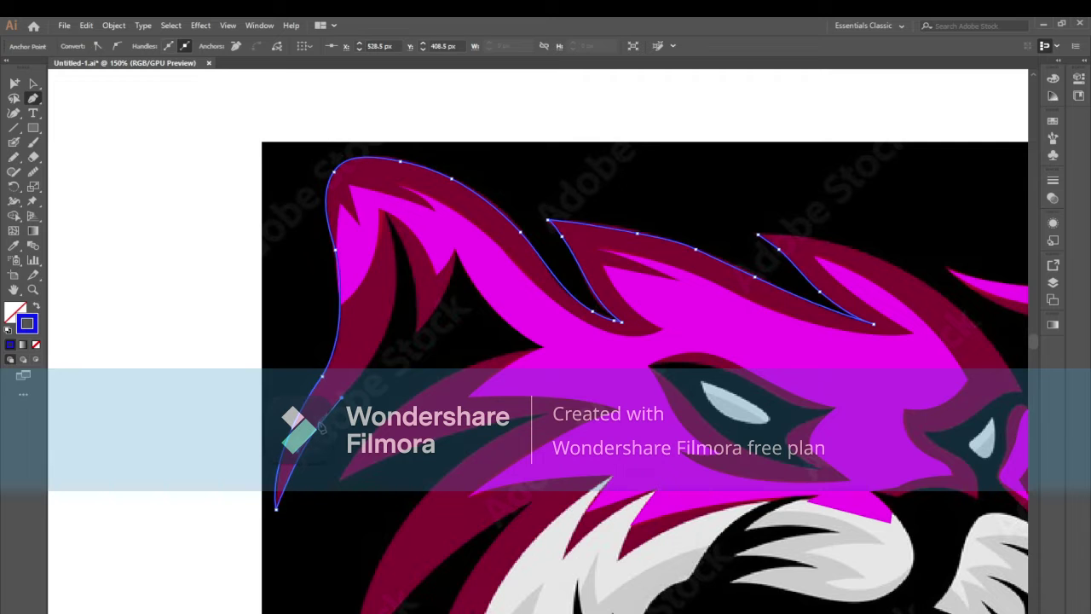
# Start a new curve up the spike's inner edge following the ear's inner edge.
pyautogui.scroll(2, 358, 463)
pyautogui.click(358, 458)
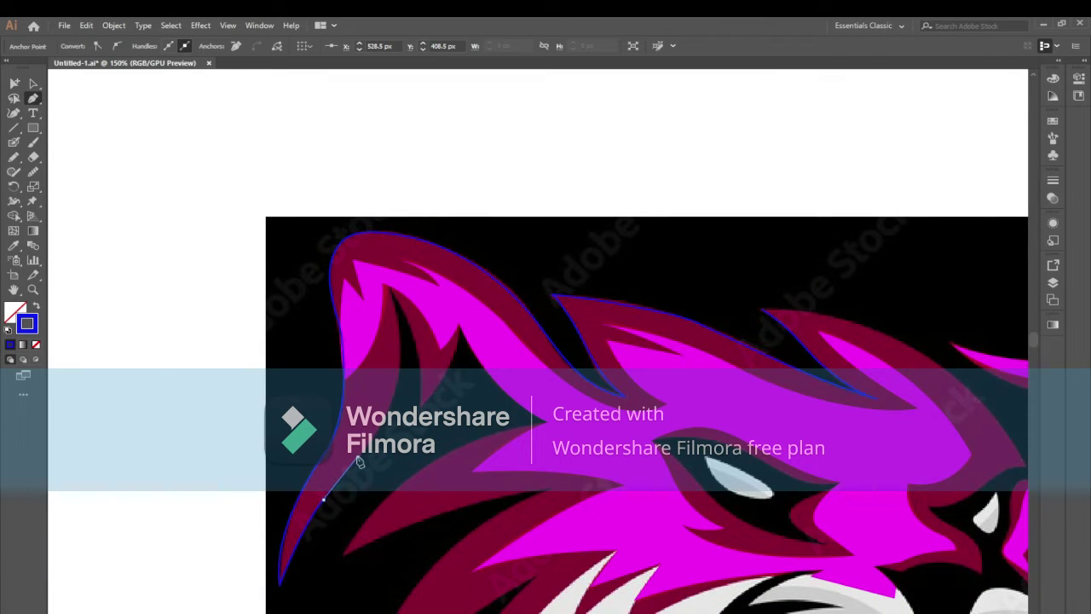
pyautogui.moveTo(384, 273); pyautogui.dragTo(336, 160)
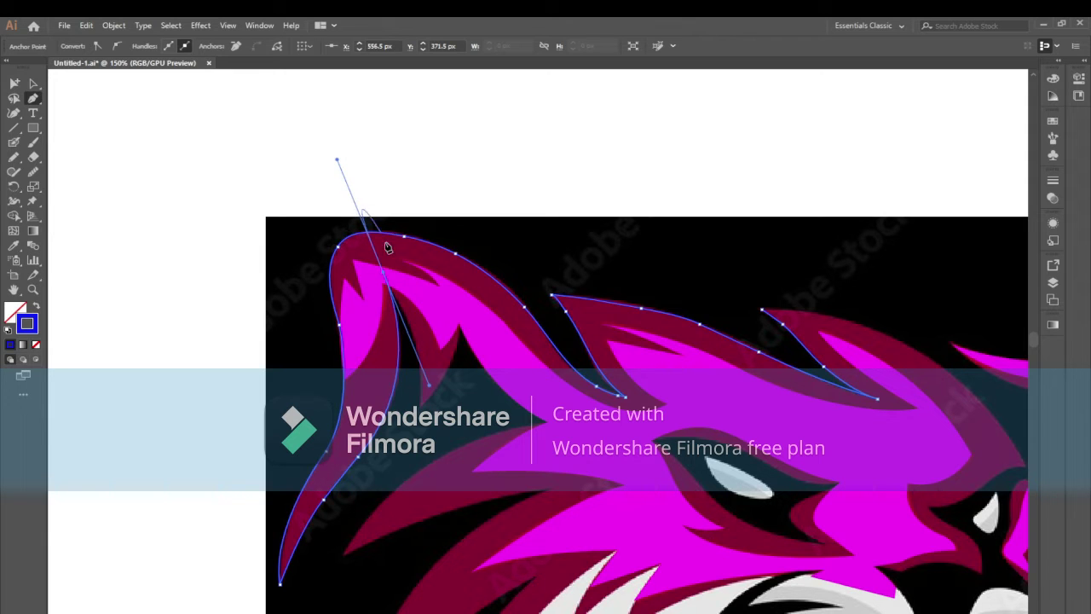
pyautogui.moveTo(383, 273); pyautogui.dragTo(419, 345)
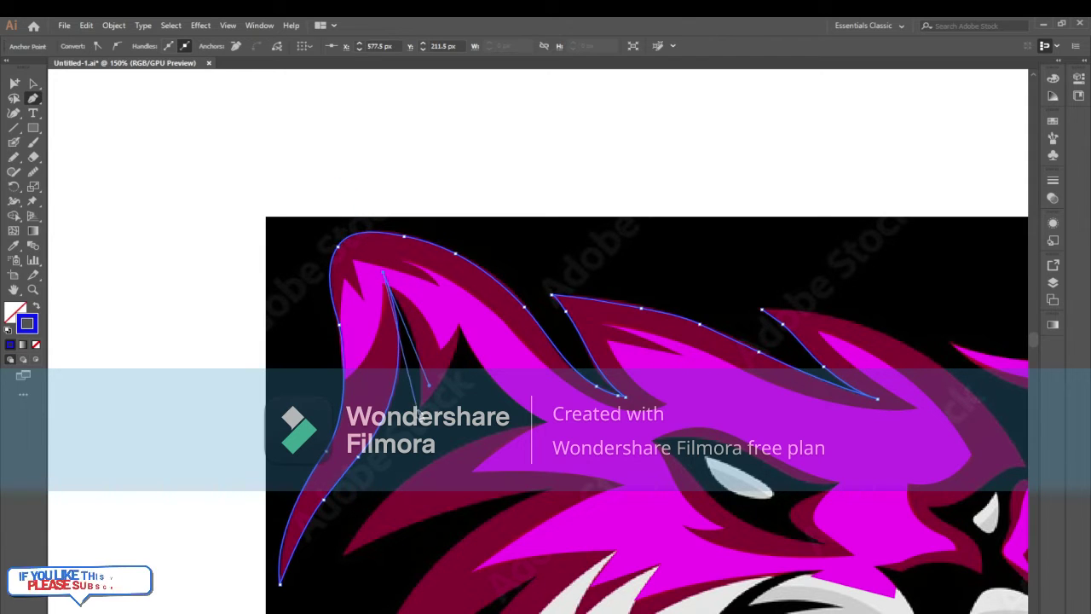
pyautogui.moveTo(419, 475); pyautogui.dragTo(415, 511)
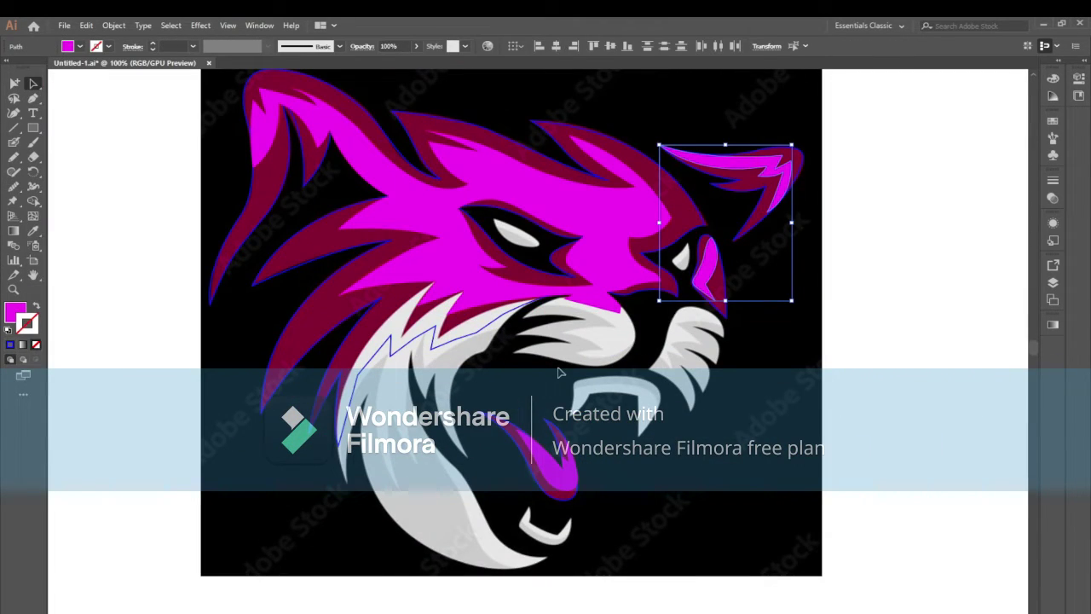
# Swap the outer mane path's blue outline to a fill and back, then restack the eye path.
pyautogui.click(560, 372)
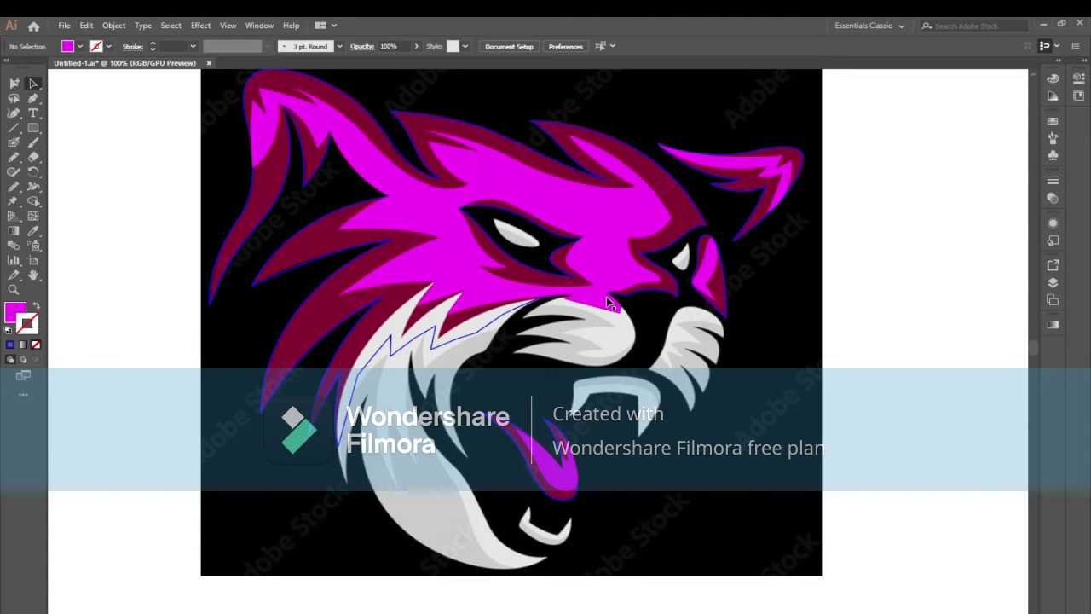
pyautogui.click(648, 296)
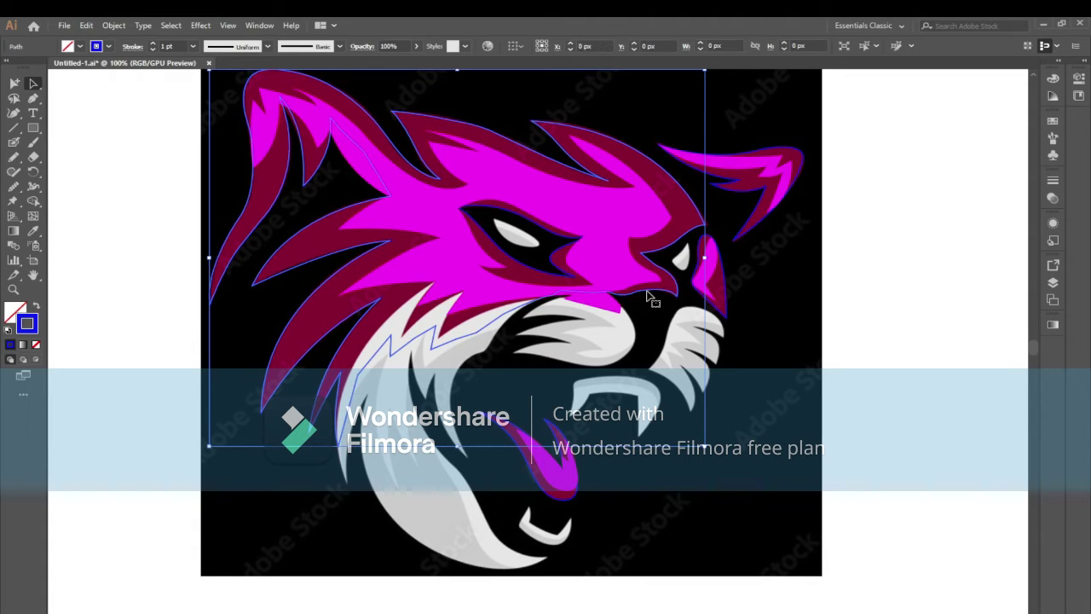
pyautogui.click(37, 309)
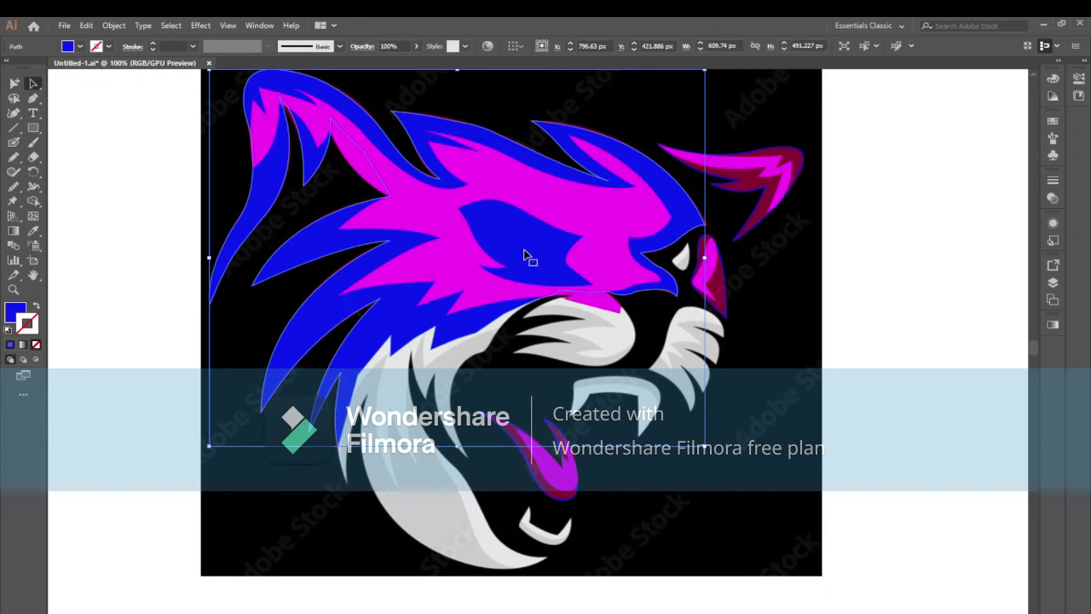
pyautogui.hotkey('shift', 'x')
pyautogui.rightClick(516, 261)
pyautogui.moveTo(556, 439)
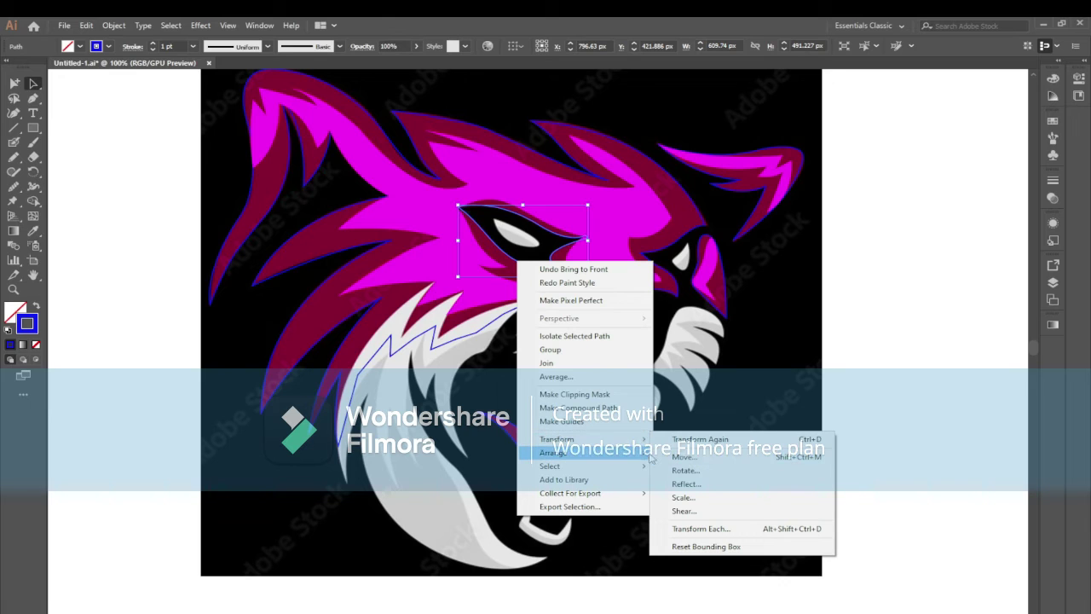
pyautogui.click(695, 451)
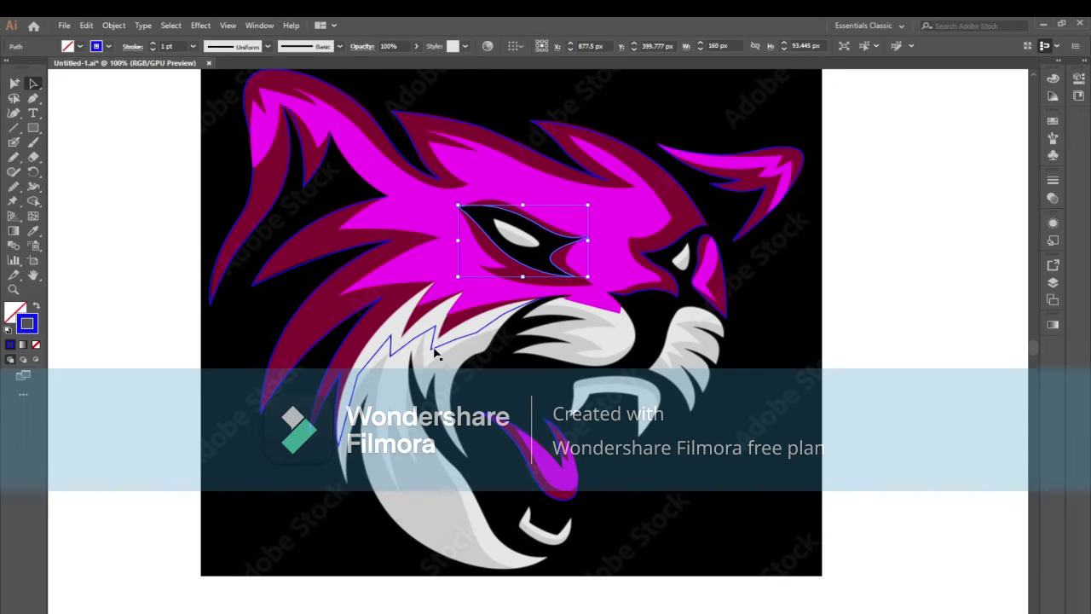
# Fill the compound mane shape solid blue and bring the magenta face shape to the front.
pyautogui.click(435, 352)
pyautogui.click(1027, 288)
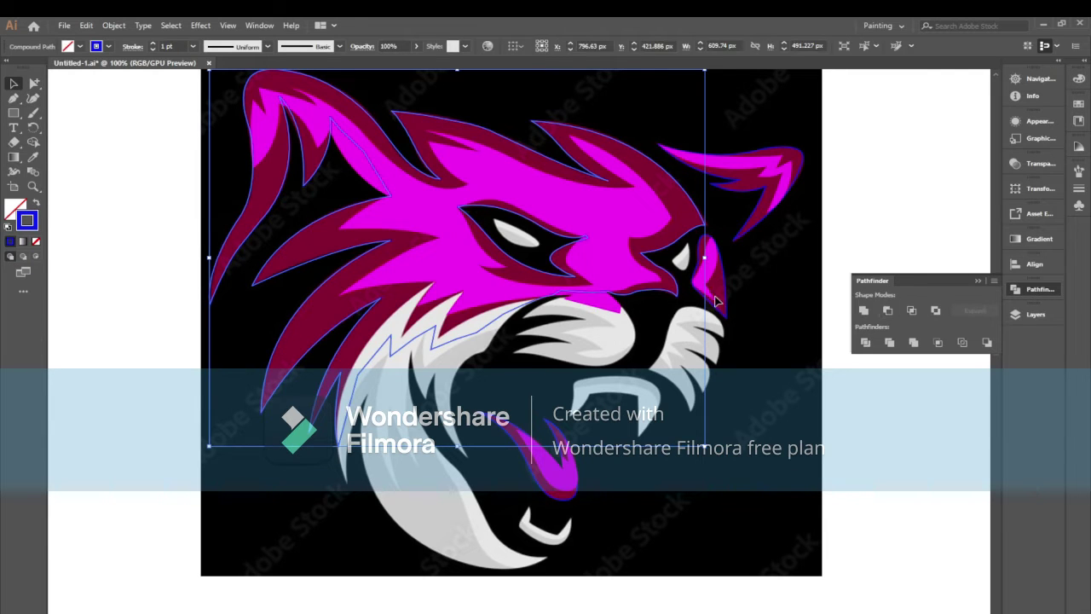
pyautogui.click(453, 271)
pyautogui.click(37, 204)
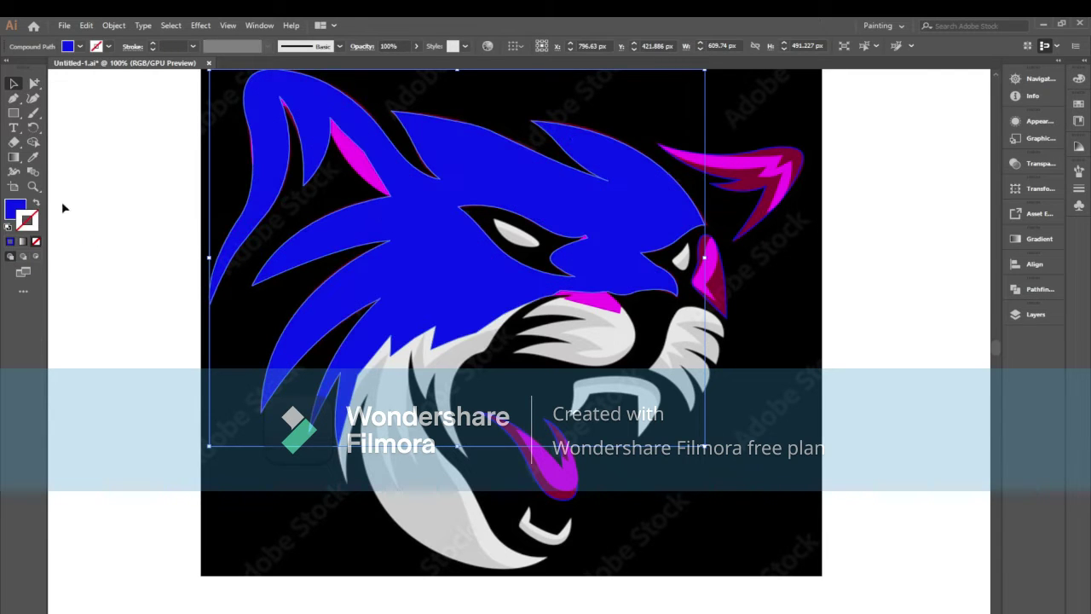
pyautogui.hscroll(-1, 461, 256)
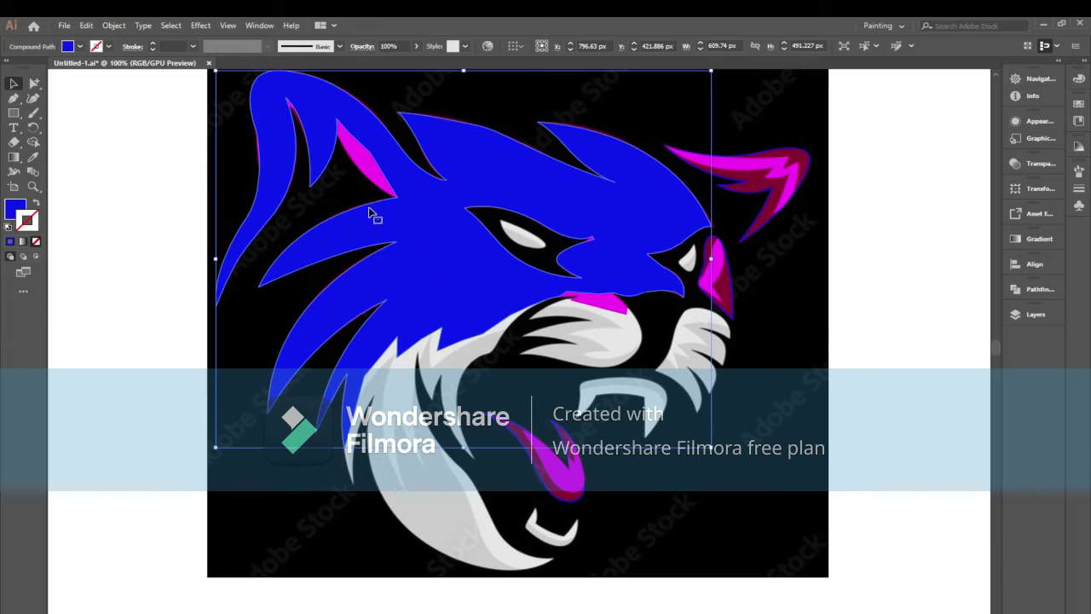
pyautogui.click(375, 177)
pyautogui.rightClick(373, 175)
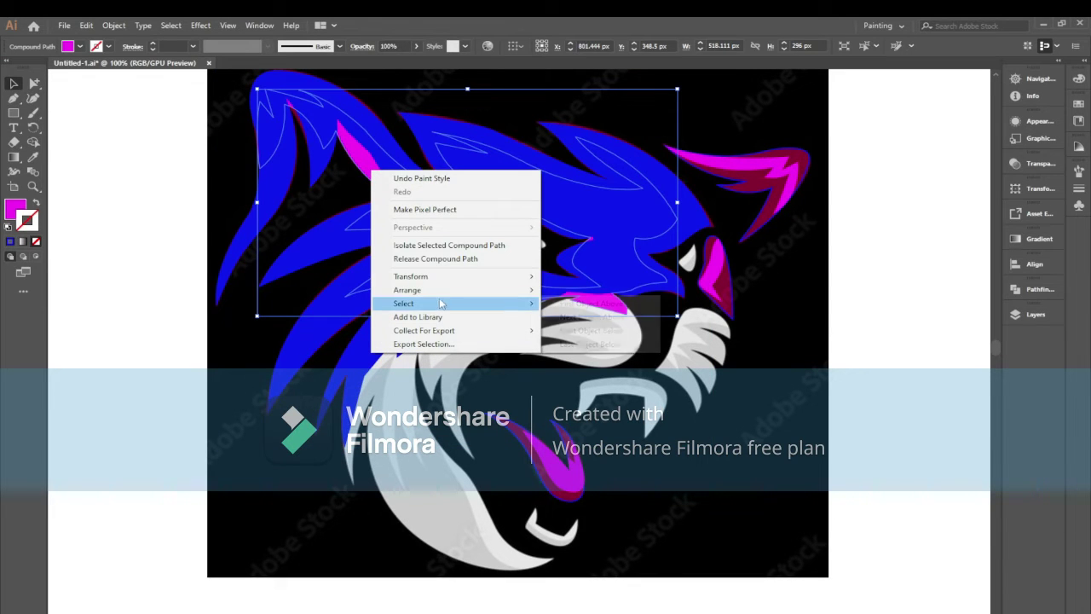
pyautogui.moveTo(408, 290)
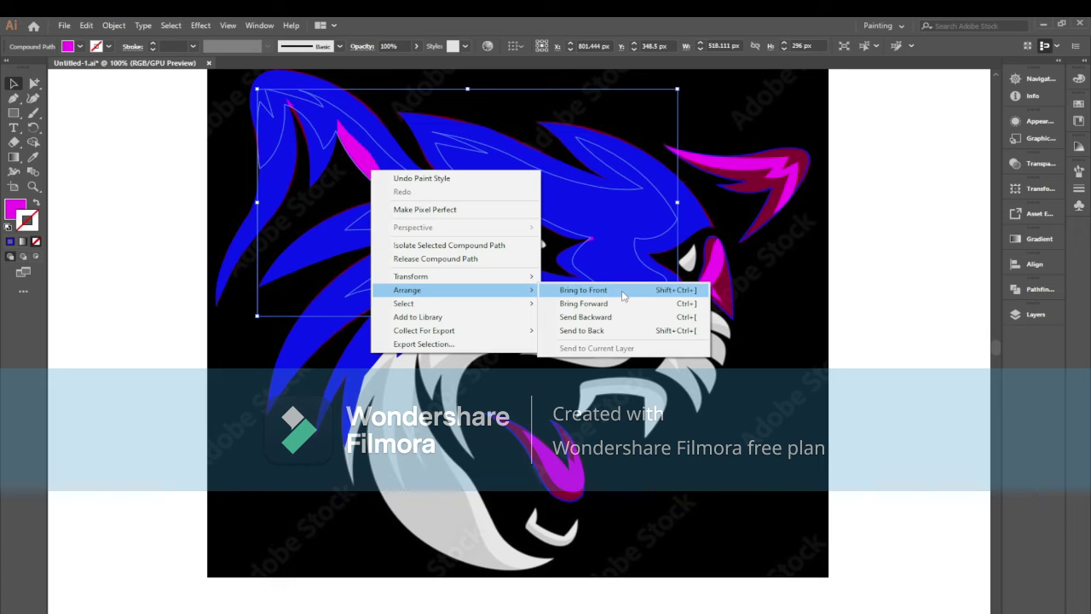
pyautogui.click(622, 295)
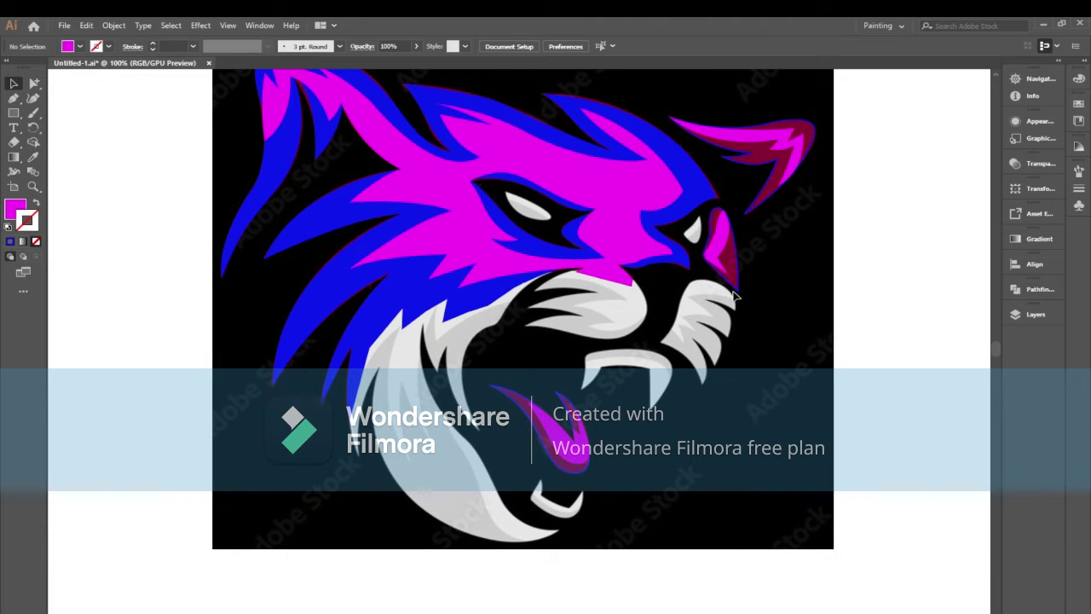
# Fill the cheek, right ear and tongue shapes blue.
pyautogui.click(723, 251)
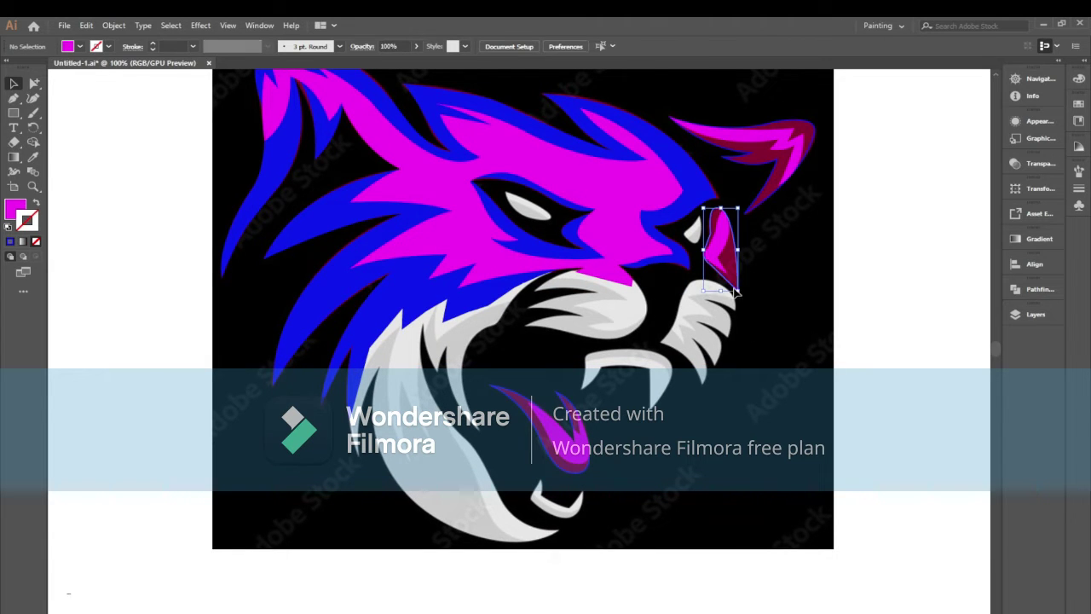
pyautogui.keyDown('shift'); pyautogui.click(754, 213); pyautogui.keyUp('shift')
pyautogui.keyDown('shift'); pyautogui.click(571, 467); pyautogui.keyUp('shift')
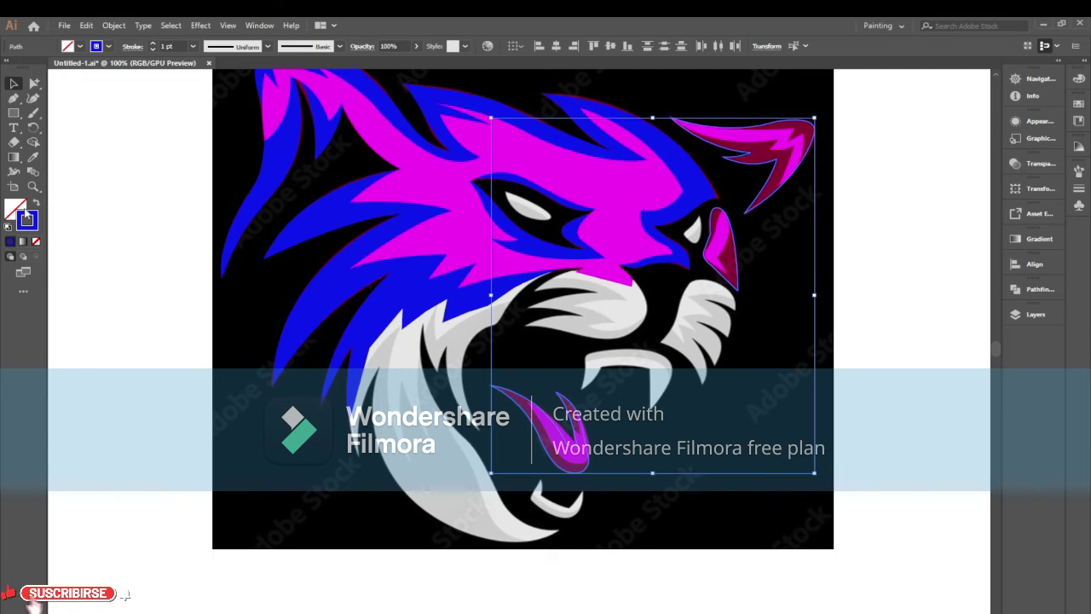
pyautogui.click(205, 351)
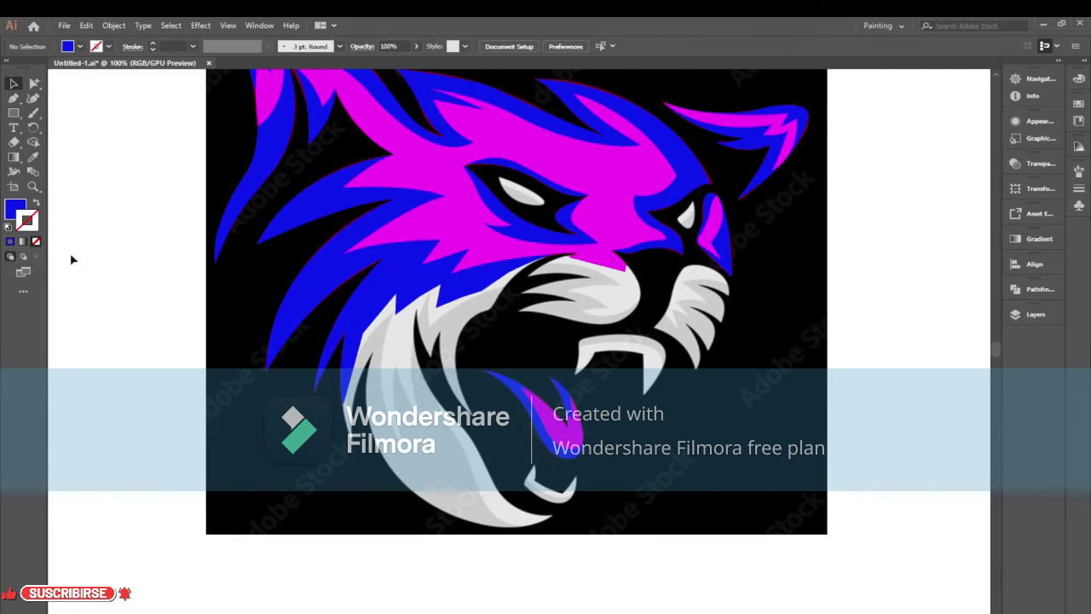
# Set the stroke colour to bright green 00FF00.
pyautogui.click(36, 202)
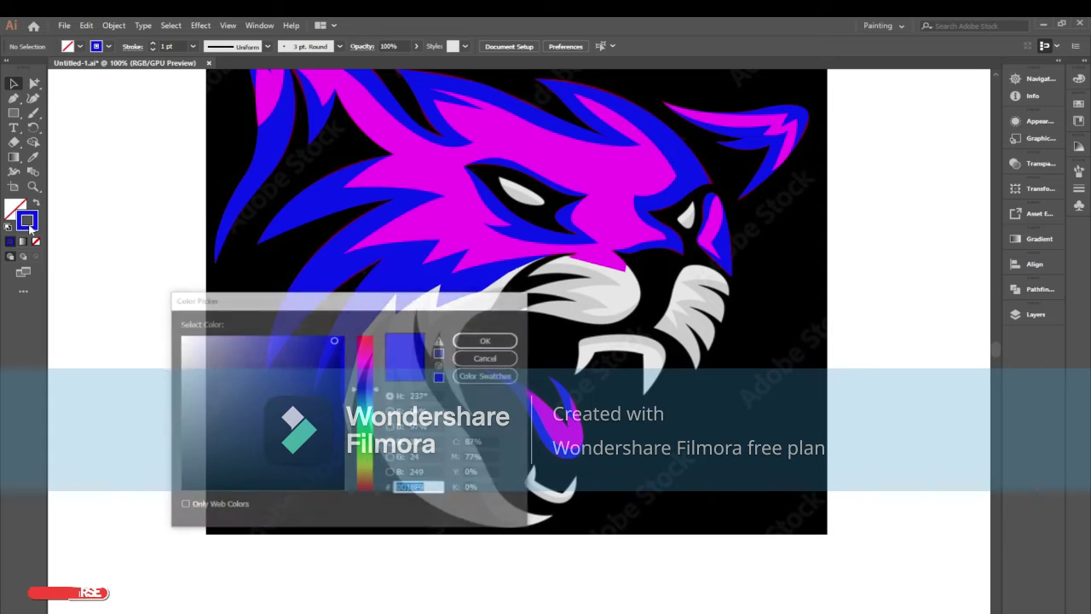
pyautogui.doubleClick(26, 219)
pyautogui.write('00FF00')
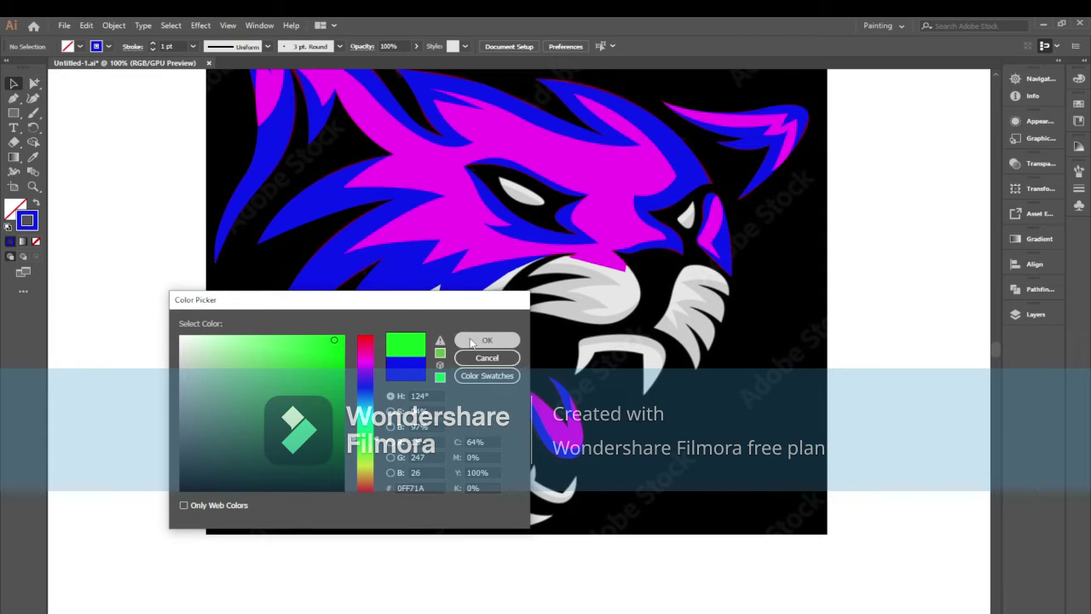
pyautogui.click(481, 340)
# At 150% zoom, trace a green Pen path along the jagged mane edge to the mouth corner.
pyautogui.press('p')
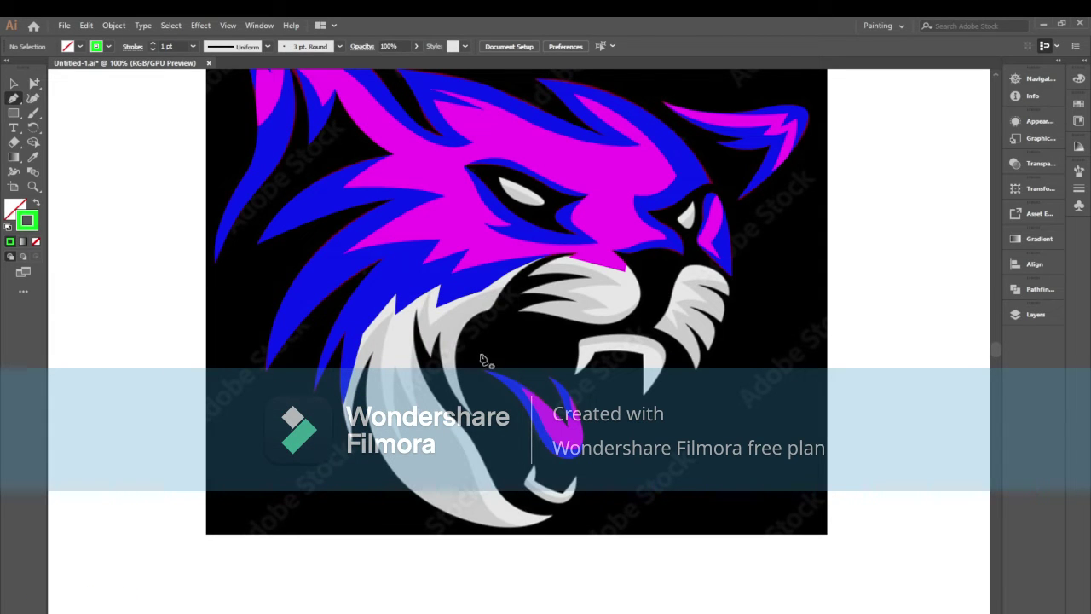
pyautogui.moveTo(522, 269); pyautogui.dragTo(527, 302)
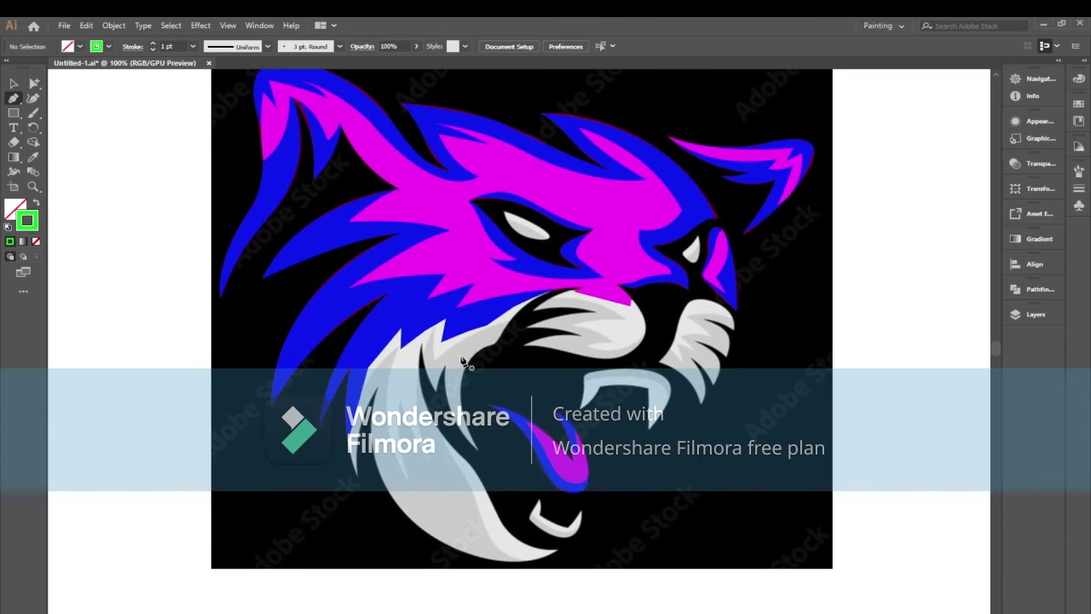
pyautogui.hotkey('ctrl', '+')
pyautogui.moveTo(399, 418); pyautogui.dragTo(397, 425)
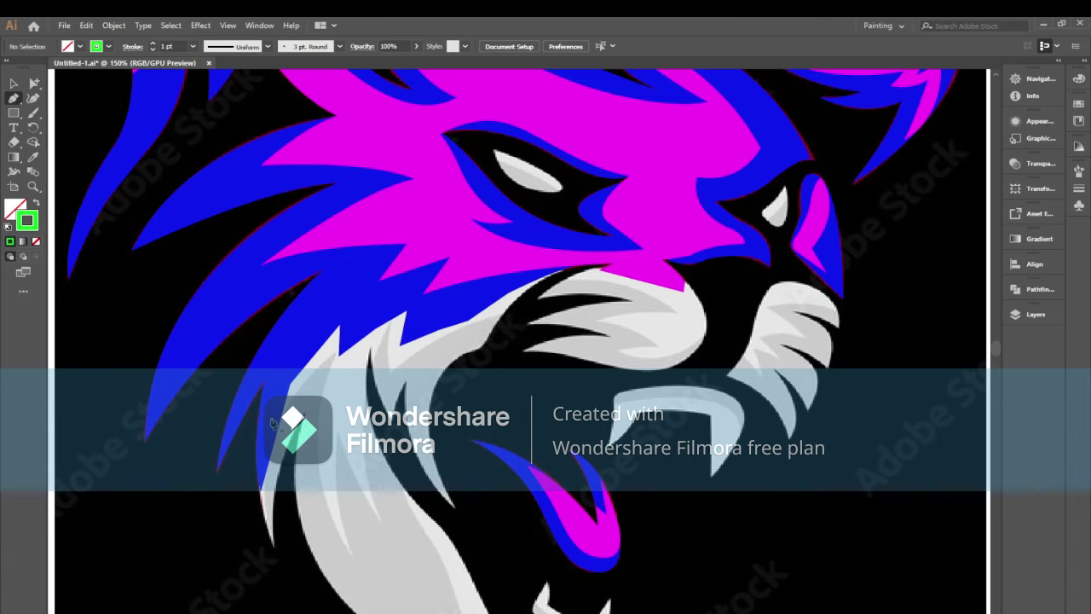
pyautogui.click(298, 322)
pyautogui.click(343, 295)
pyautogui.click(380, 316)
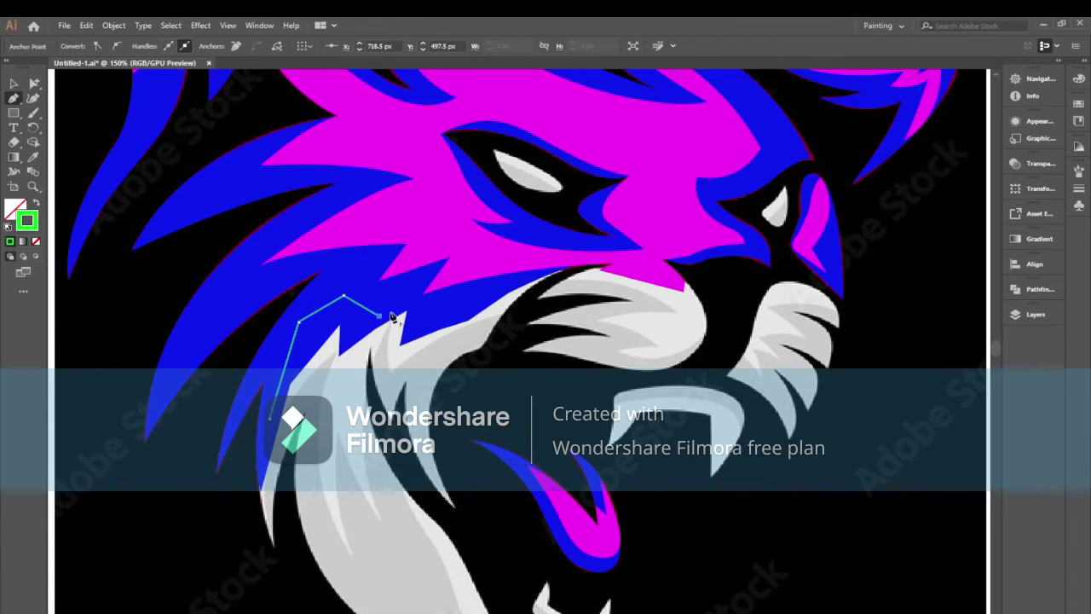
pyautogui.click(399, 292)
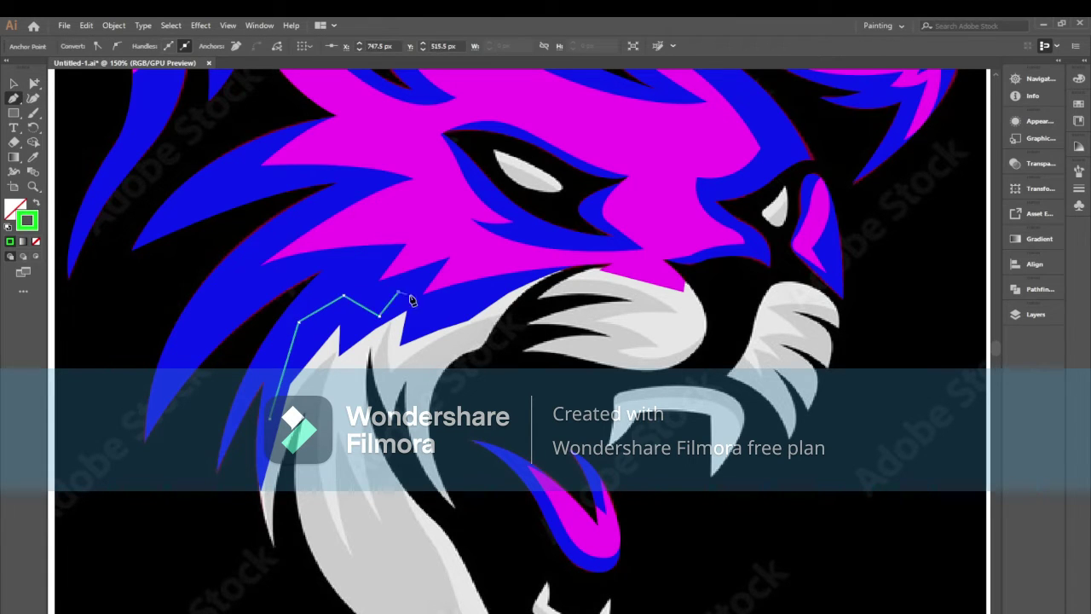
pyautogui.click(465, 313)
pyautogui.click(498, 292)
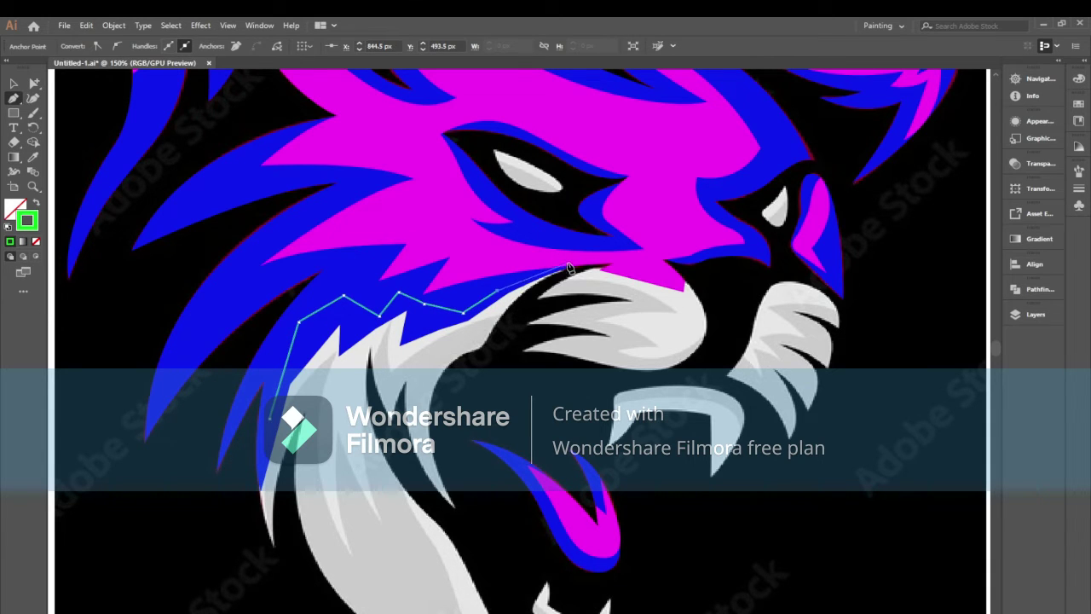
pyautogui.moveTo(569, 268); pyautogui.dragTo(499, 324)
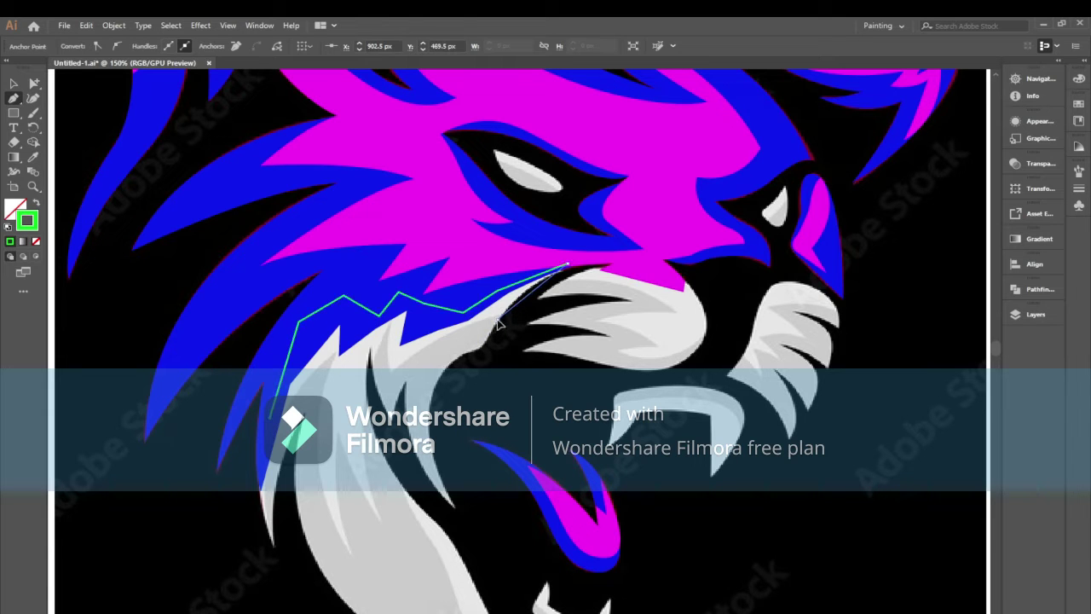
pyautogui.click(491, 337)
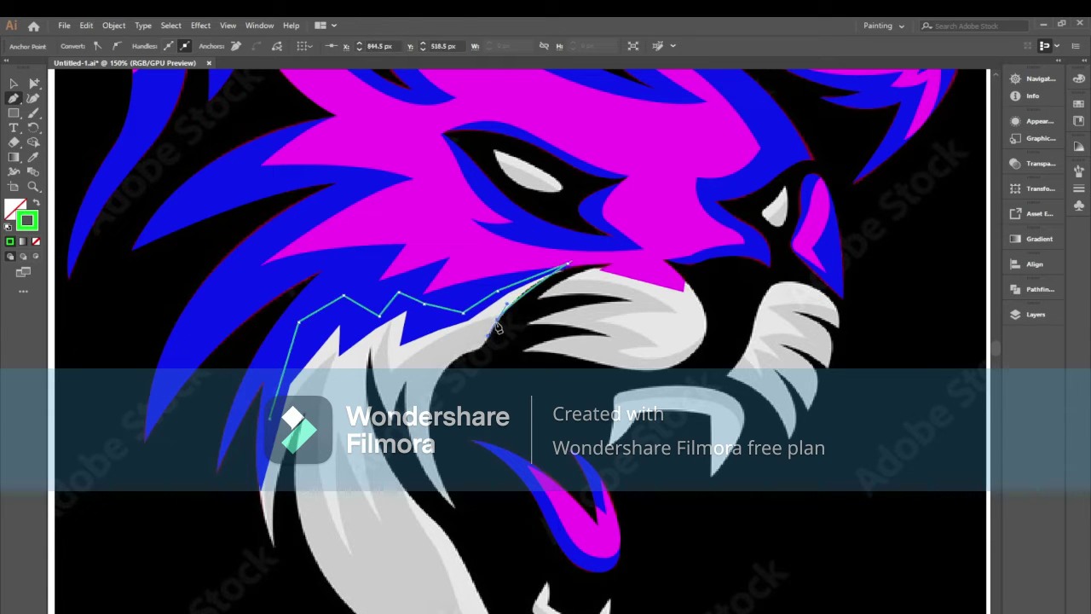
pyautogui.click(433, 352)
# Continue the green outline down the white cheek fur notches and finish the path.
pyautogui.moveTo(367, 397); pyautogui.dragTo(381, 384)
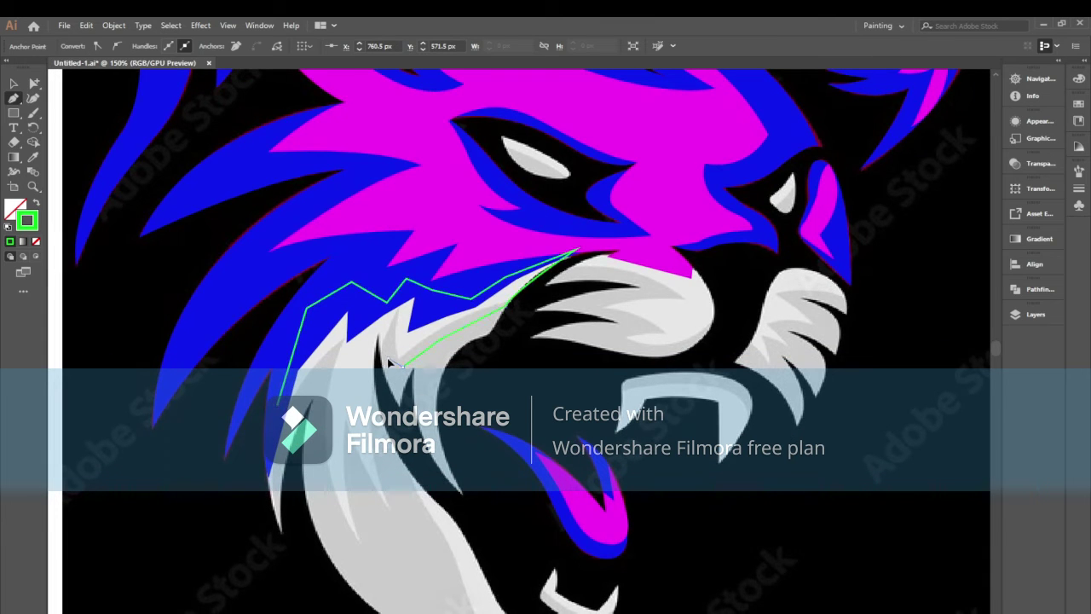
pyautogui.click(386, 356)
pyautogui.click(378, 331)
pyautogui.moveTo(377, 332); pyautogui.dragTo(373, 316)
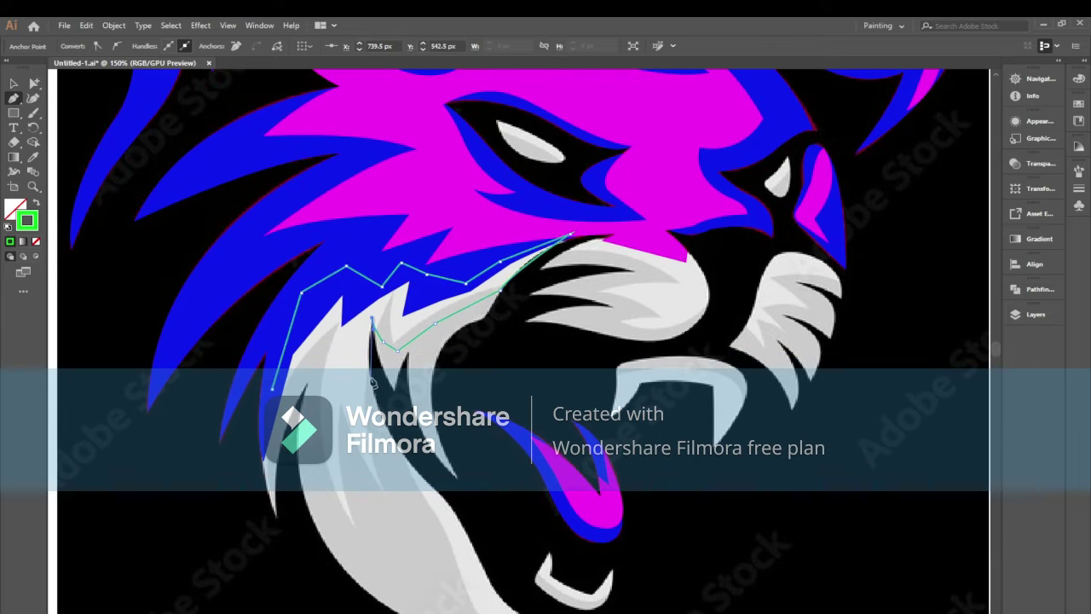
pyautogui.click(370, 380)
pyautogui.scroll(-1, 383, 452)
pyautogui.click(384, 462)
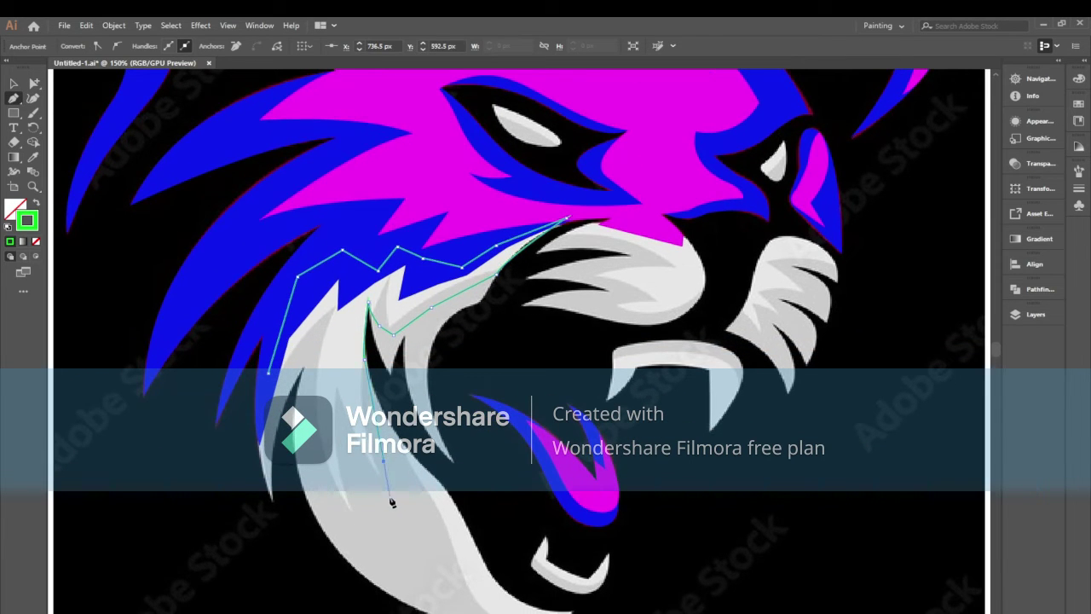
pyautogui.click(333, 508)
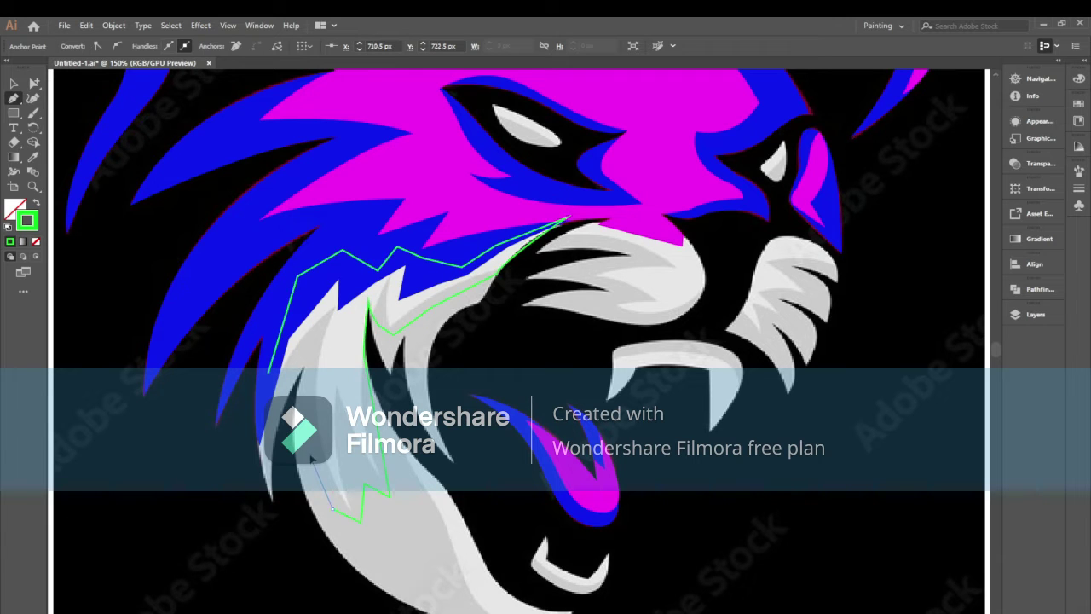
pyautogui.click(303, 350)
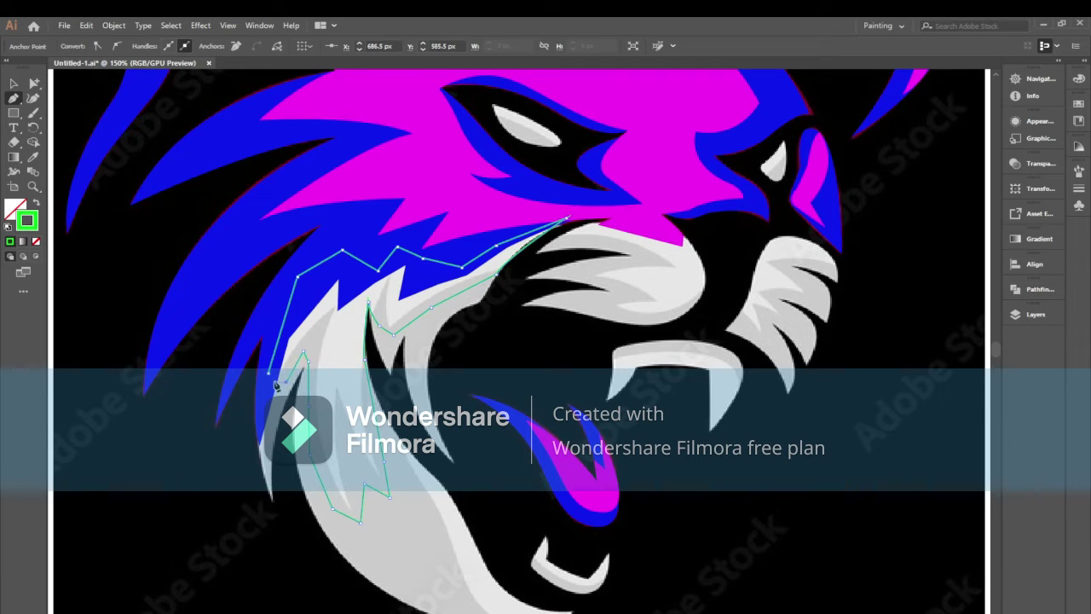
pyautogui.scroll(2, 411, 369)
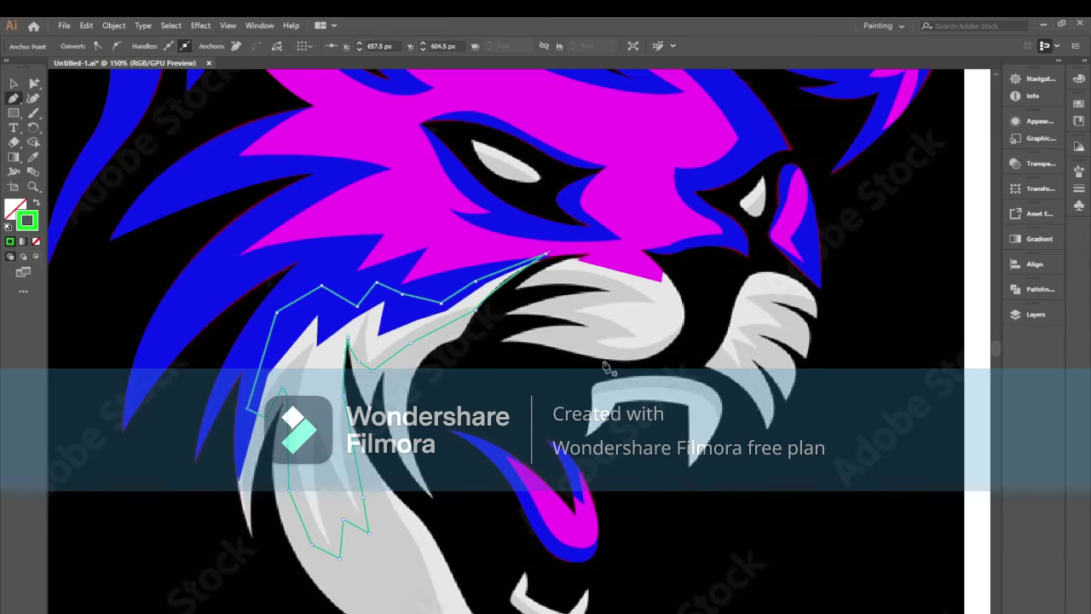
pyautogui.scroll(2, 593, 348)
pyautogui.press('Escape')
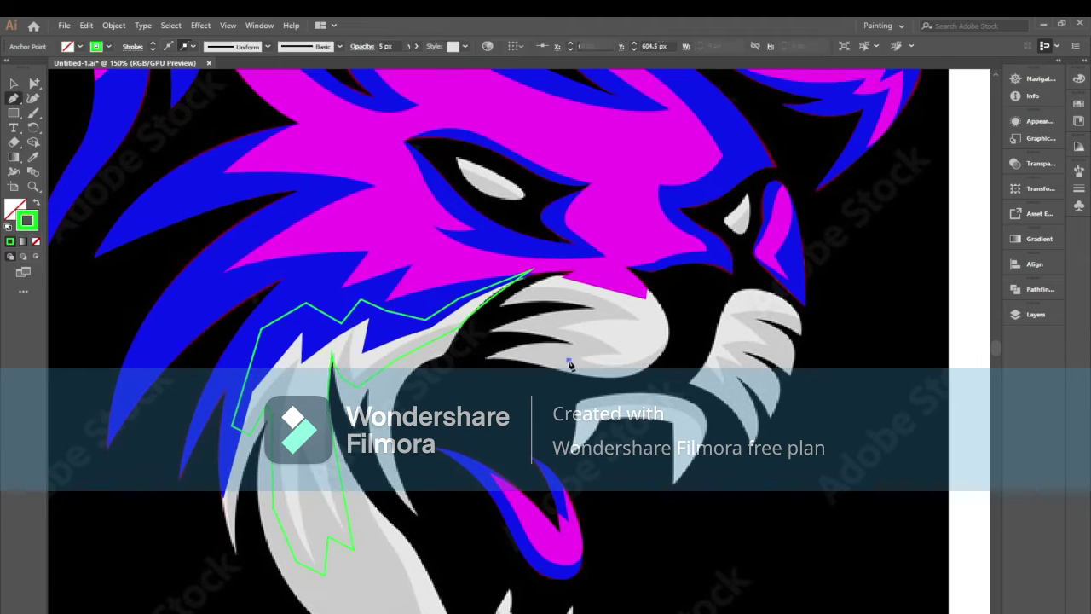
# Trace a curved muzzle path to the jaw's right edge, then reframe the face at 150%.
pyautogui.click(568, 360)
pyautogui.click(591, 374)
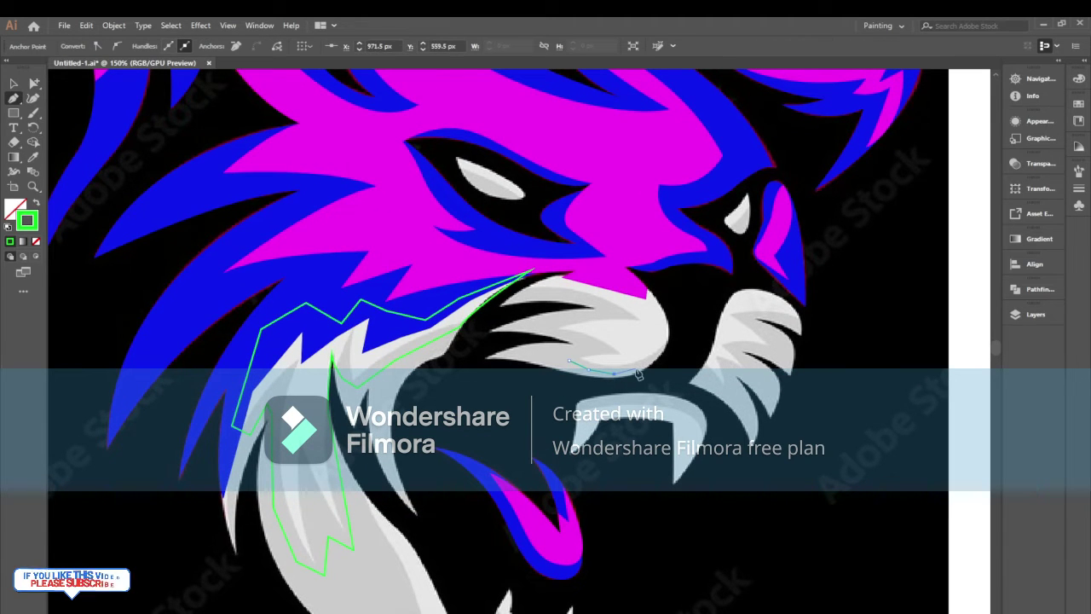
pyautogui.click(667, 340)
pyautogui.moveTo(628, 282); pyautogui.dragTo(576, 261)
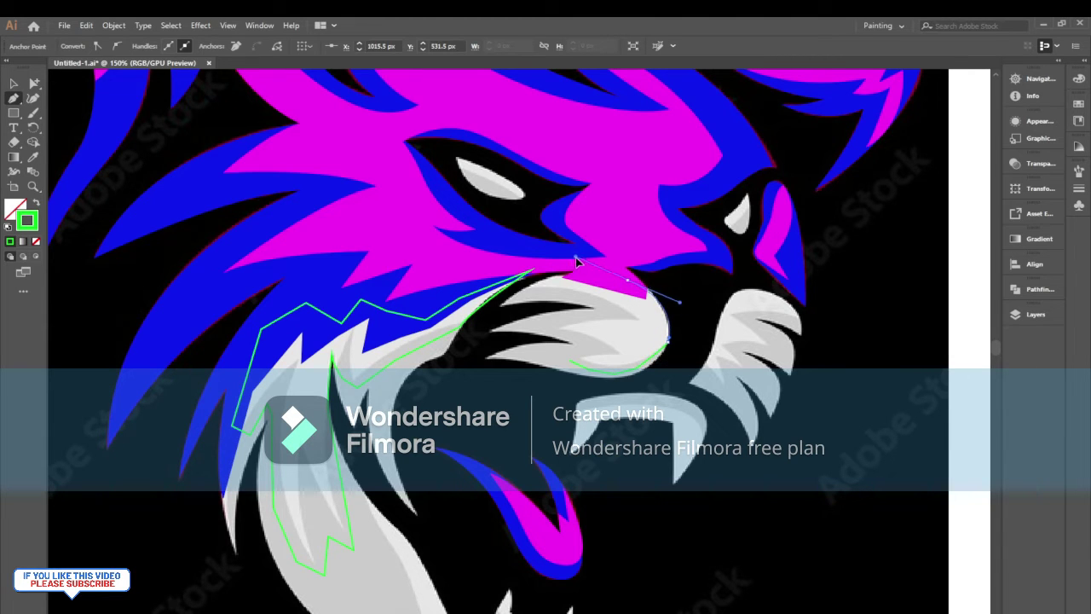
pyautogui.click(628, 282)
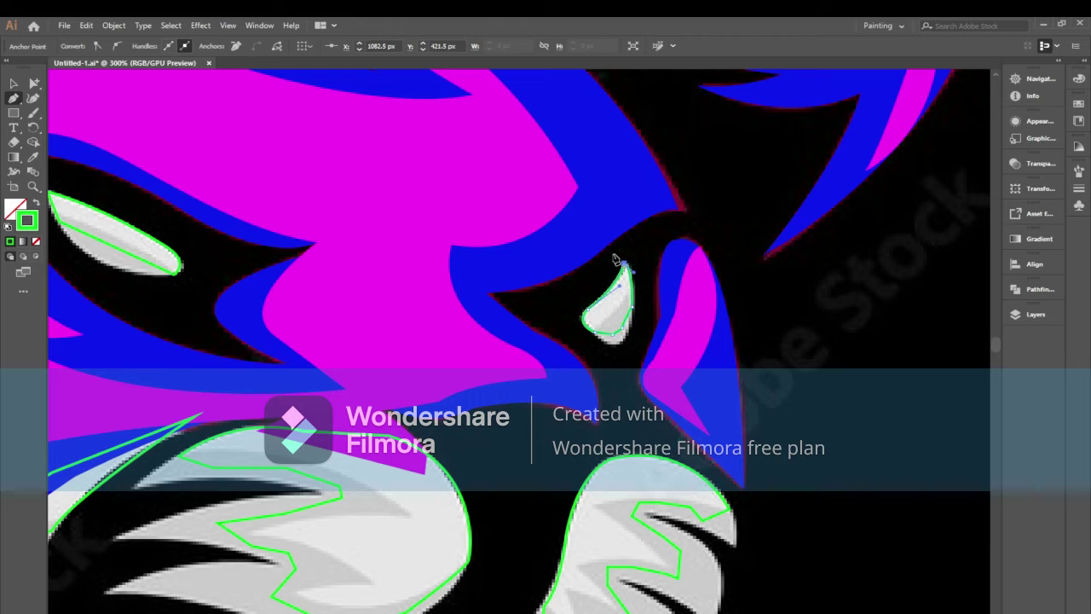
pyautogui.hotkey('ctrl', '-')
pyautogui.hotkey('ctrl', '-')
pyautogui.hotkey('ctrl', '-')
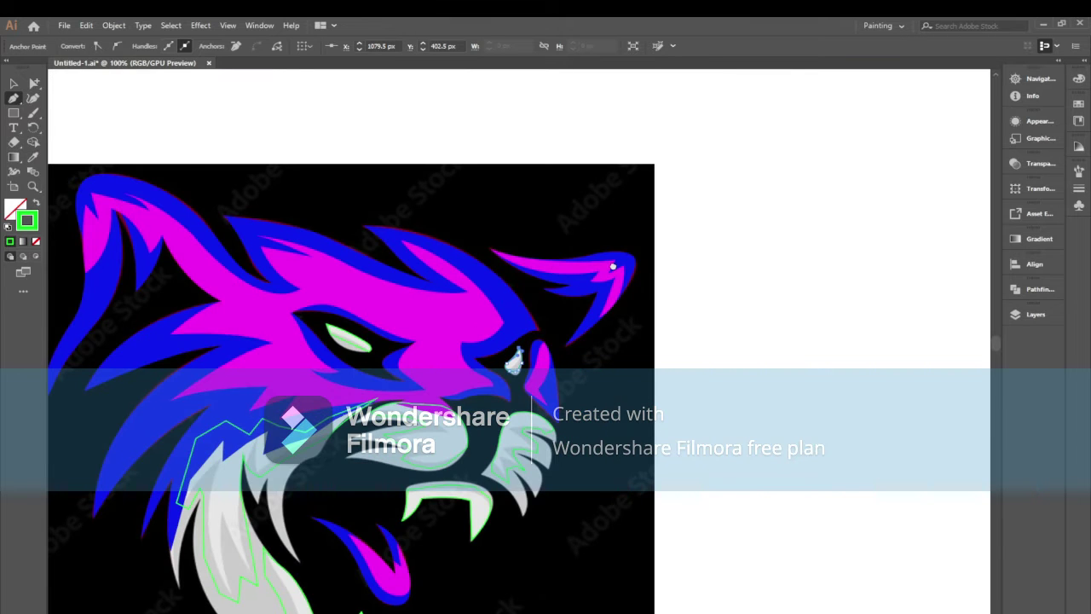
pyautogui.scroll(-3, 520, 341)
pyautogui.click(17, 79)
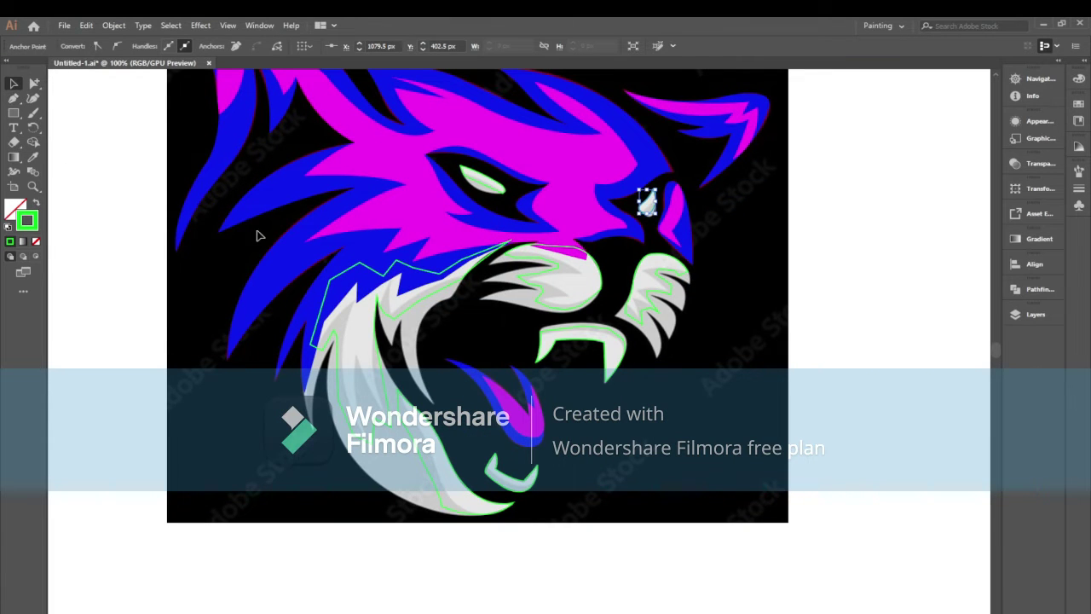
pyautogui.moveTo(255, 244); pyautogui.dragTo(310, 301)
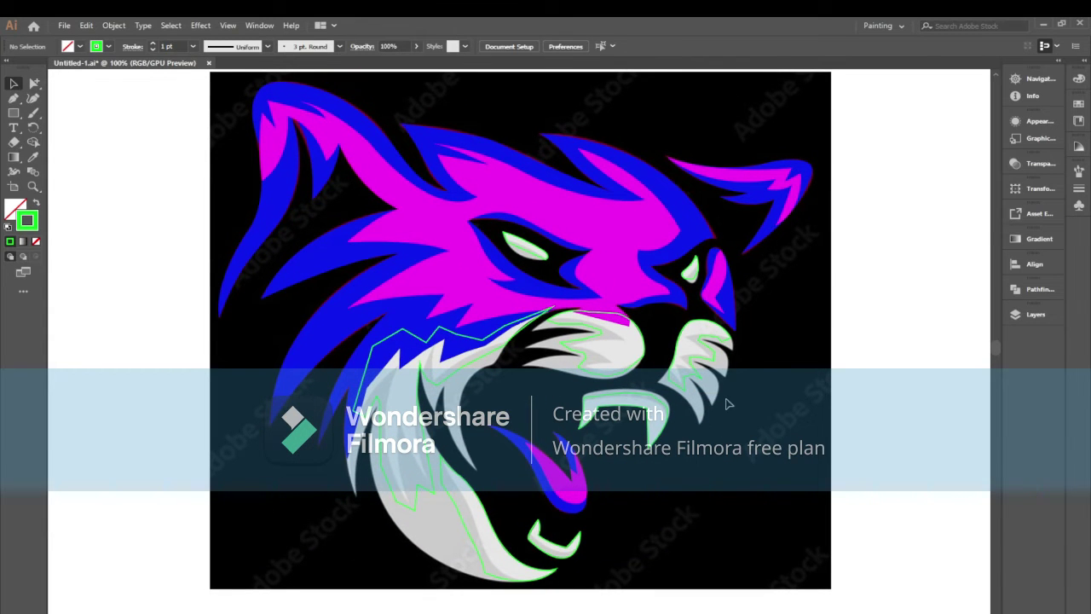
pyautogui.hotkey('ctrl', '+')
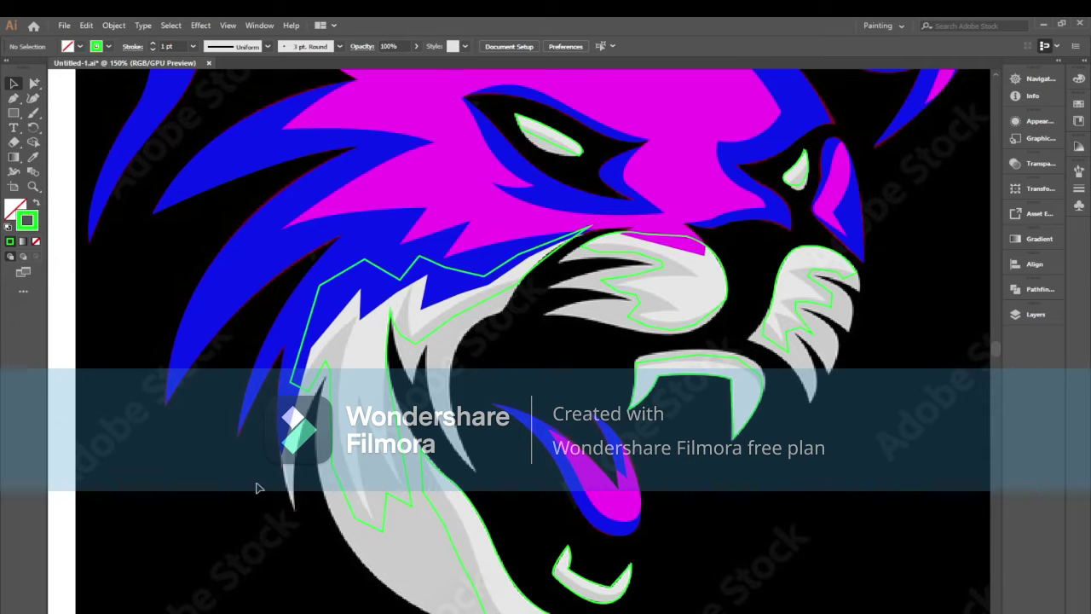
# Set the stroke colour to yellow (#F4F411) in the Color Picker.
pyautogui.doubleClick(27, 221)
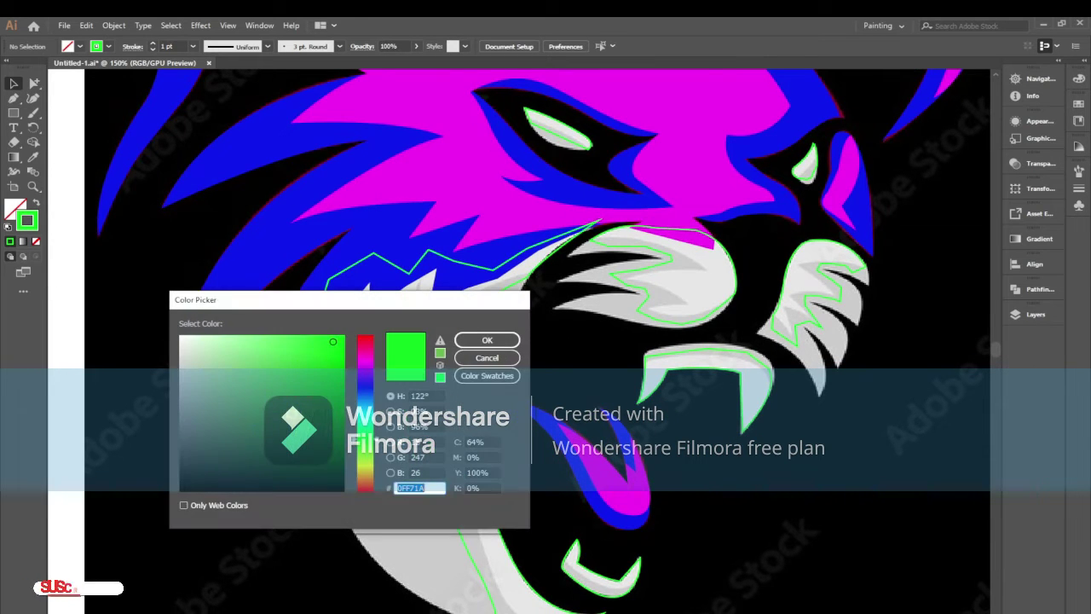
pyautogui.write('11D9F4')
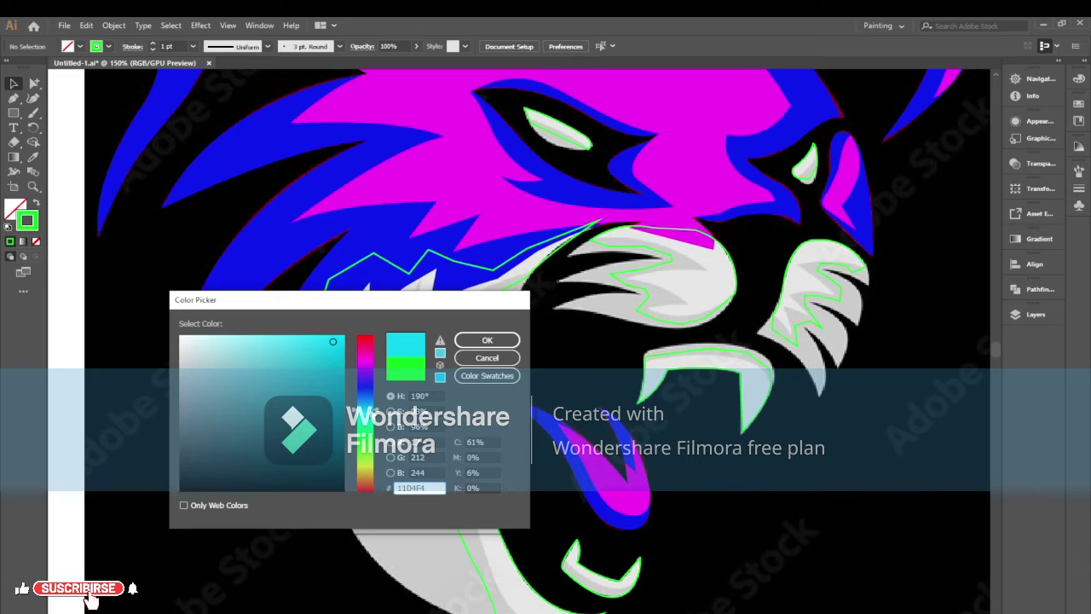
pyautogui.click(365, 461)
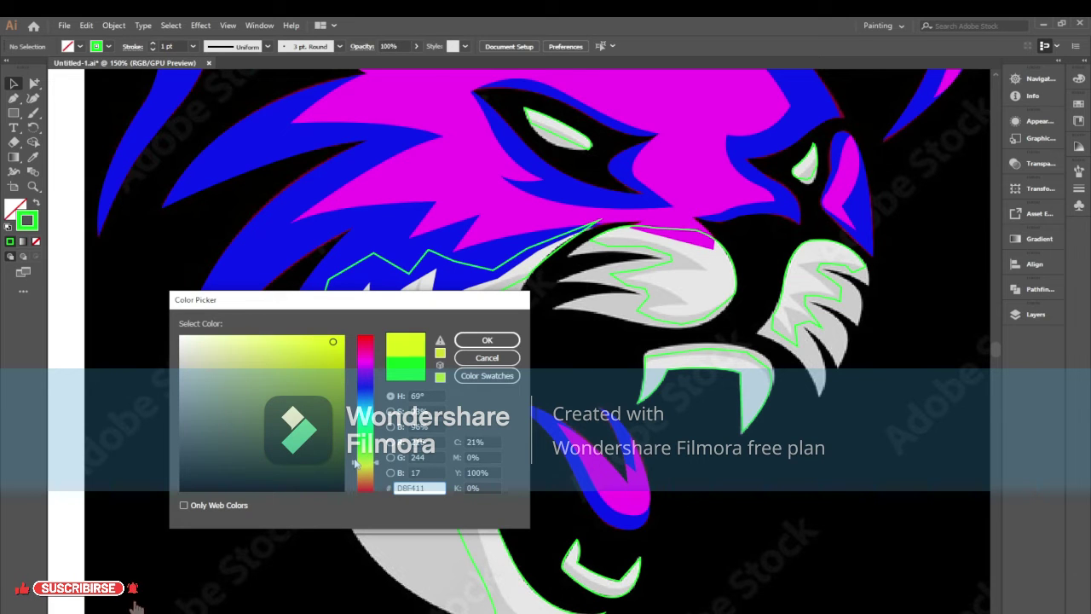
pyautogui.moveTo(354, 462); pyautogui.dragTo(352, 466)
pyautogui.click(487, 340)
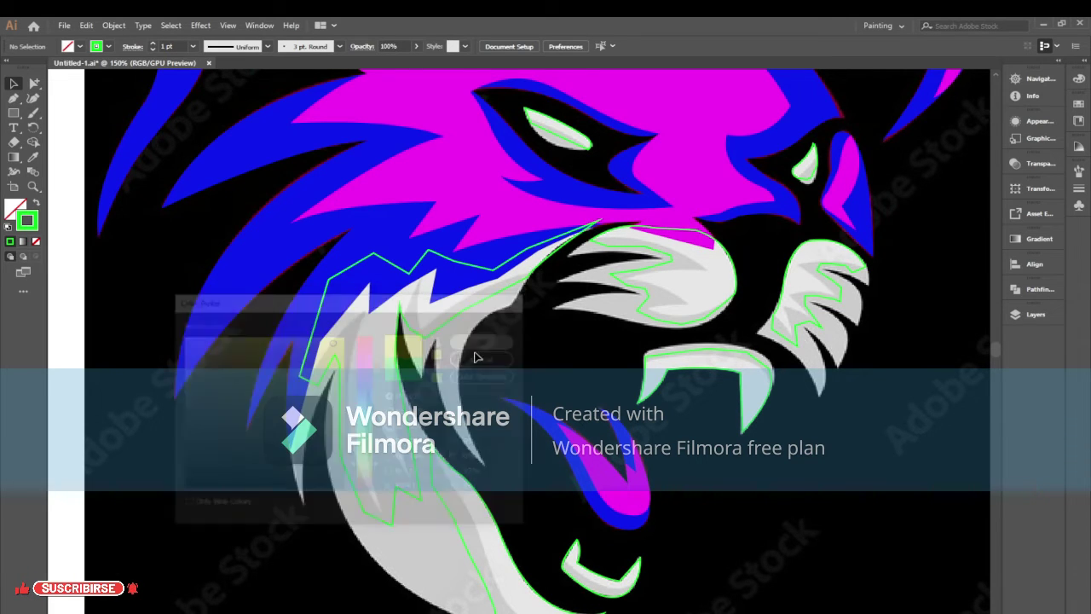
# Start a Pen path at the lower-left fur strand, curving up its left edge and along its bottom tip.
pyautogui.press('p')
pyautogui.moveTo(512, 341); pyautogui.dragTo(520, 349)
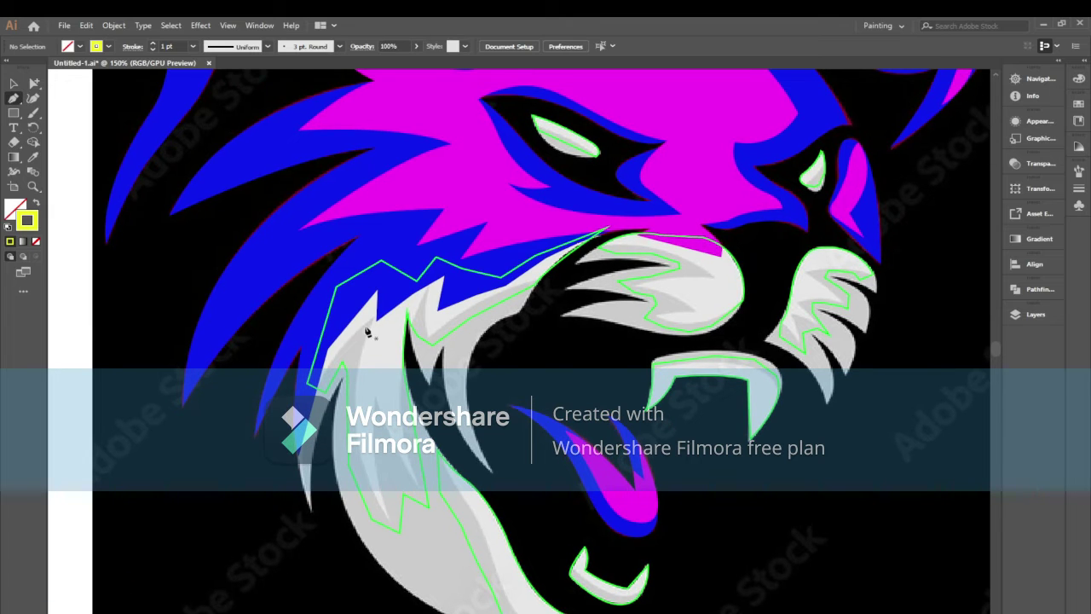
pyautogui.click(313, 513)
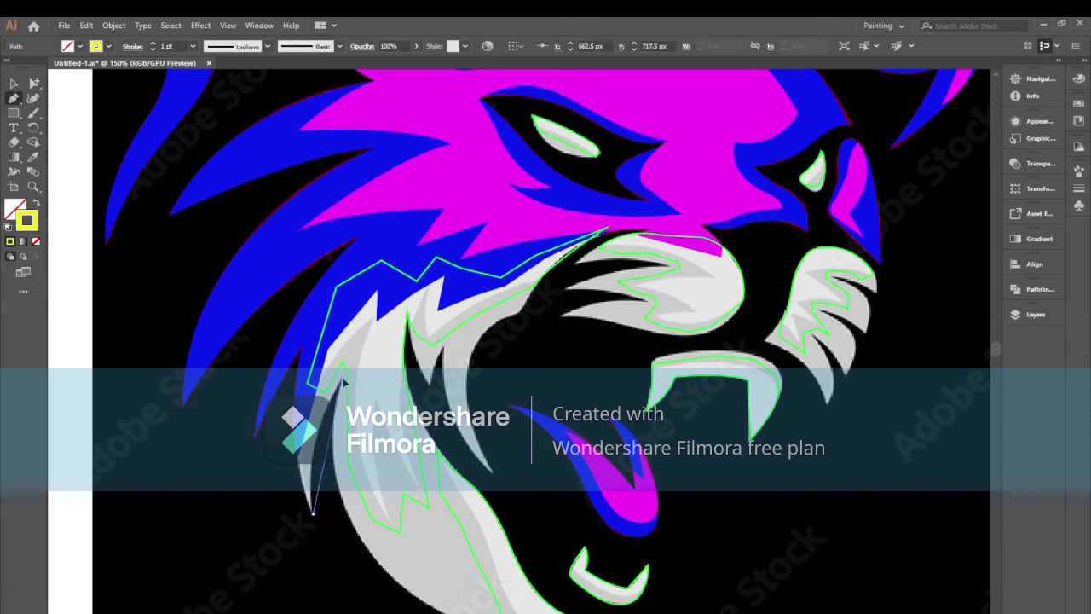
pyautogui.moveTo(363, 346); pyautogui.dragTo(377, 334)
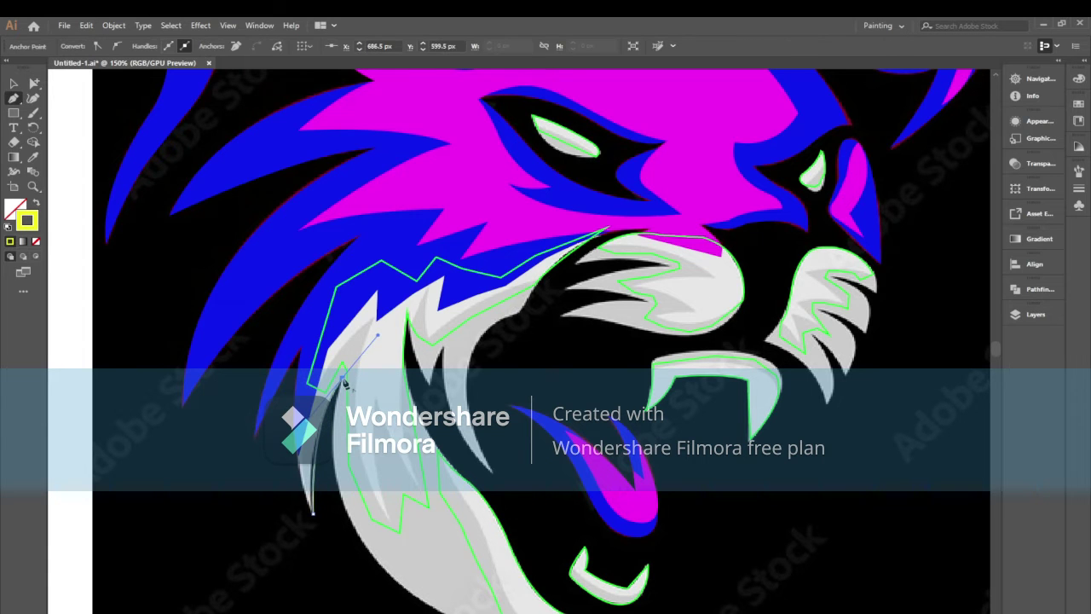
pyautogui.scroll(-5, 345, 438)
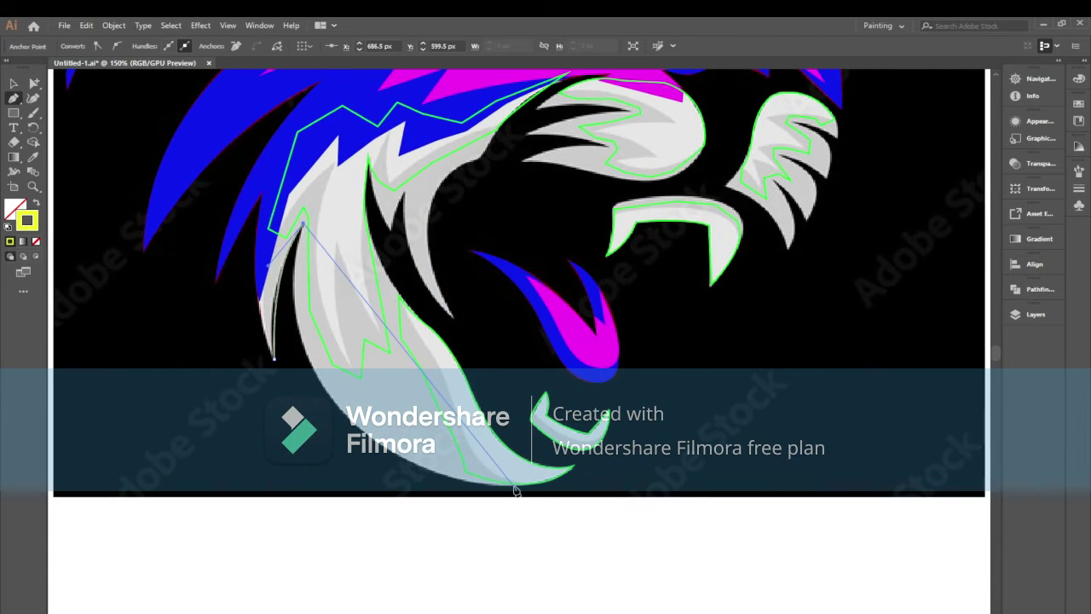
pyautogui.moveTo(517, 484); pyautogui.dragTo(795, 510)
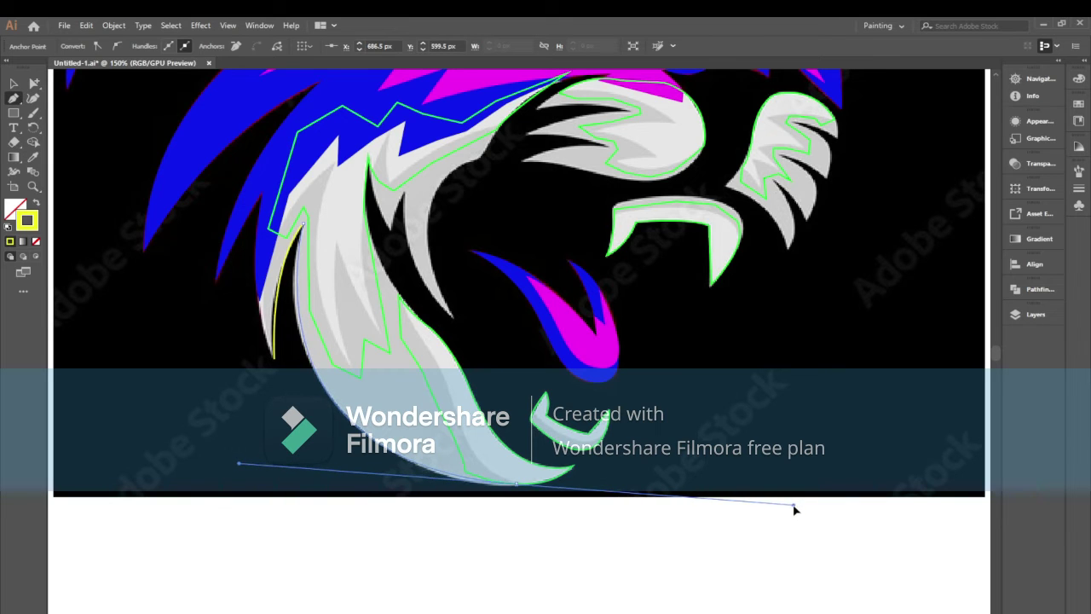
pyautogui.moveTo(796, 511); pyautogui.dragTo(800, 531)
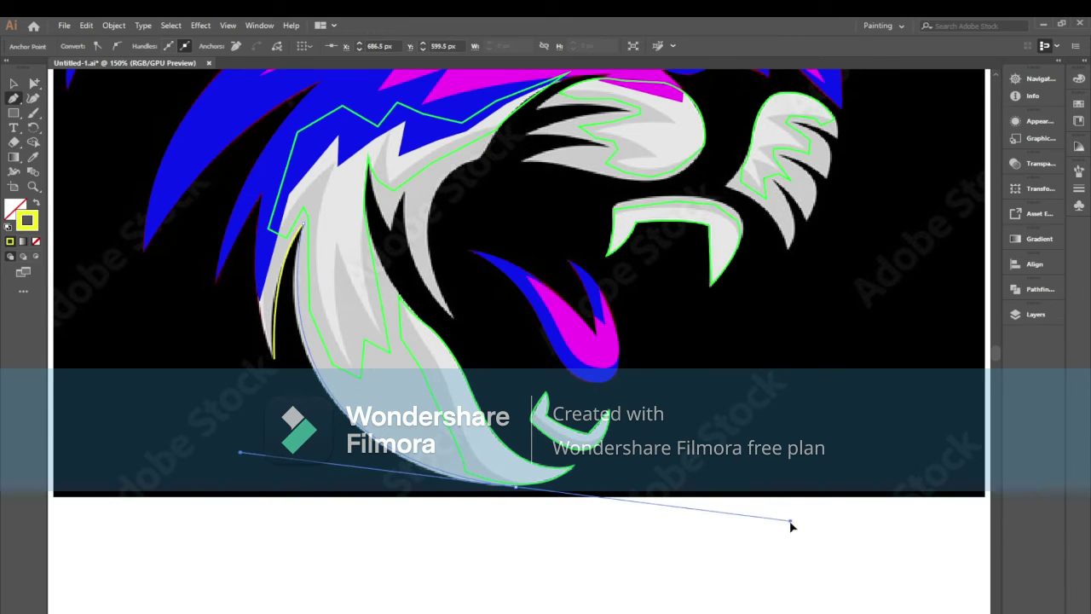
pyautogui.click(509, 483)
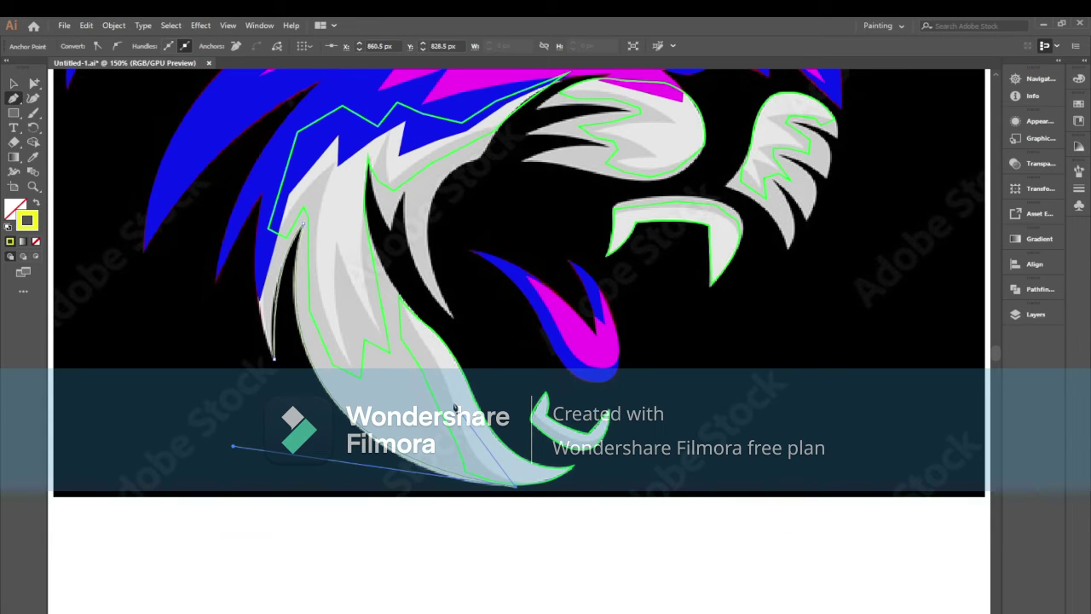
# Trace curved anchors up the strand's inner edge to a sharp top corner and back down.
pyautogui.click(445, 341)
pyautogui.moveTo(445, 340); pyautogui.dragTo(437, 401)
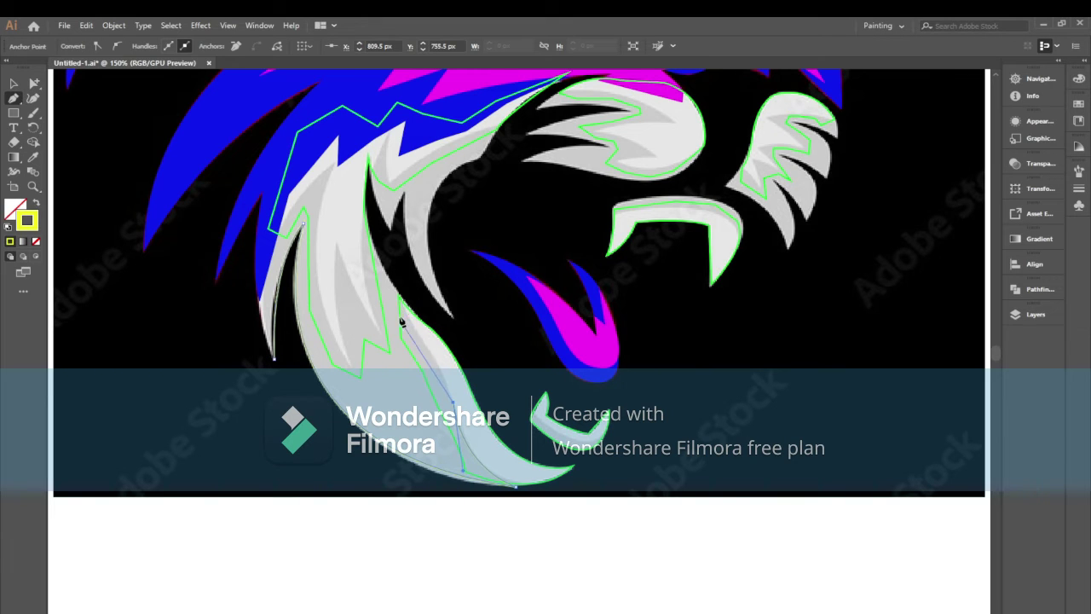
pyautogui.moveTo(396, 289); pyautogui.dragTo(379, 266)
pyautogui.moveTo(366, 213); pyautogui.dragTo(352, 161)
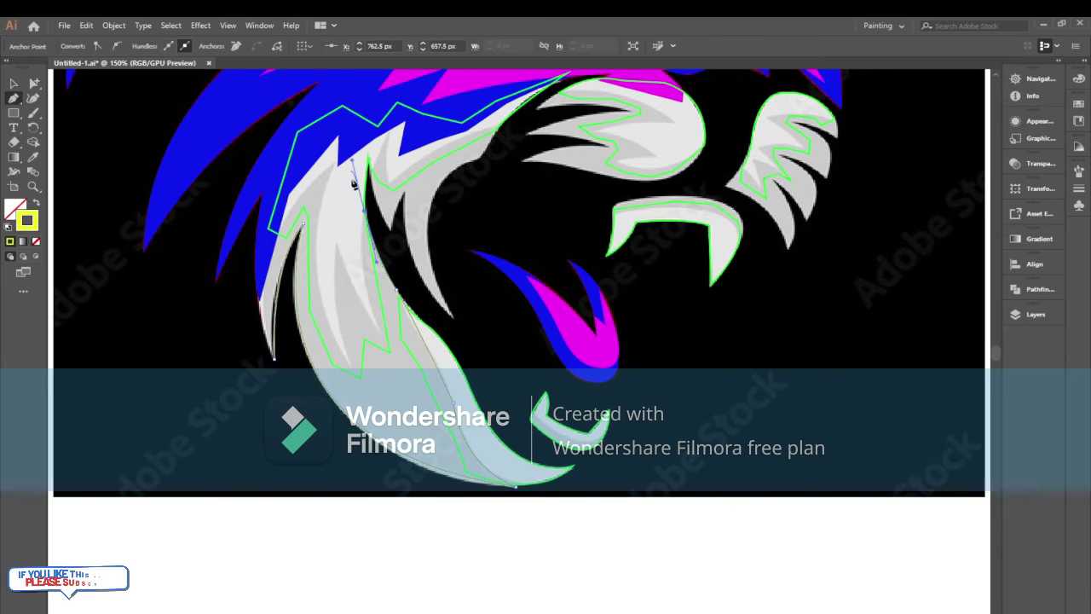
pyautogui.click(365, 213)
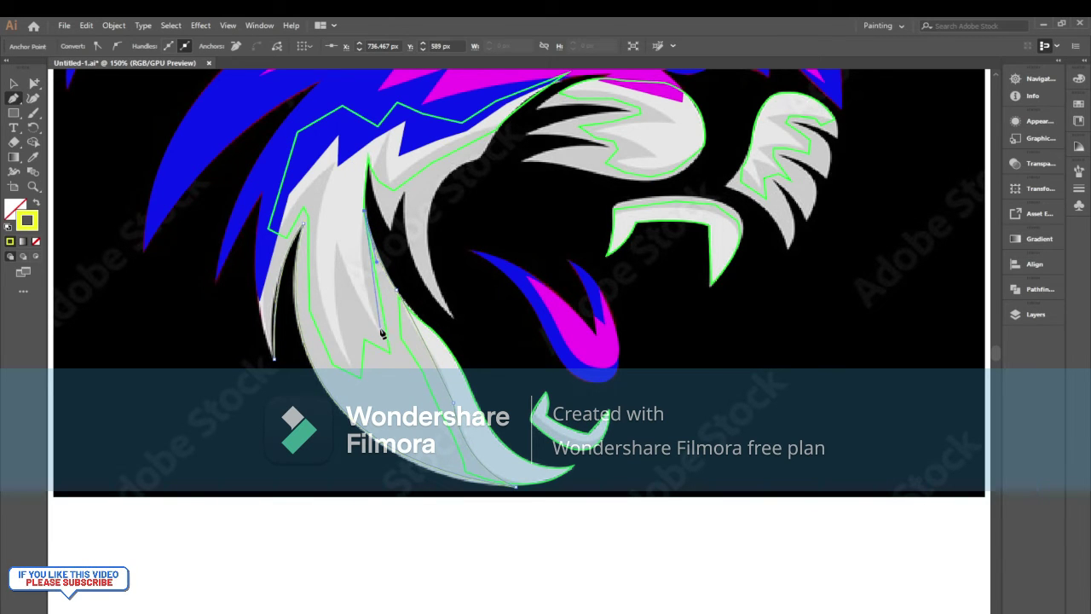
pyautogui.moveTo(380, 329); pyautogui.dragTo(406, 388)
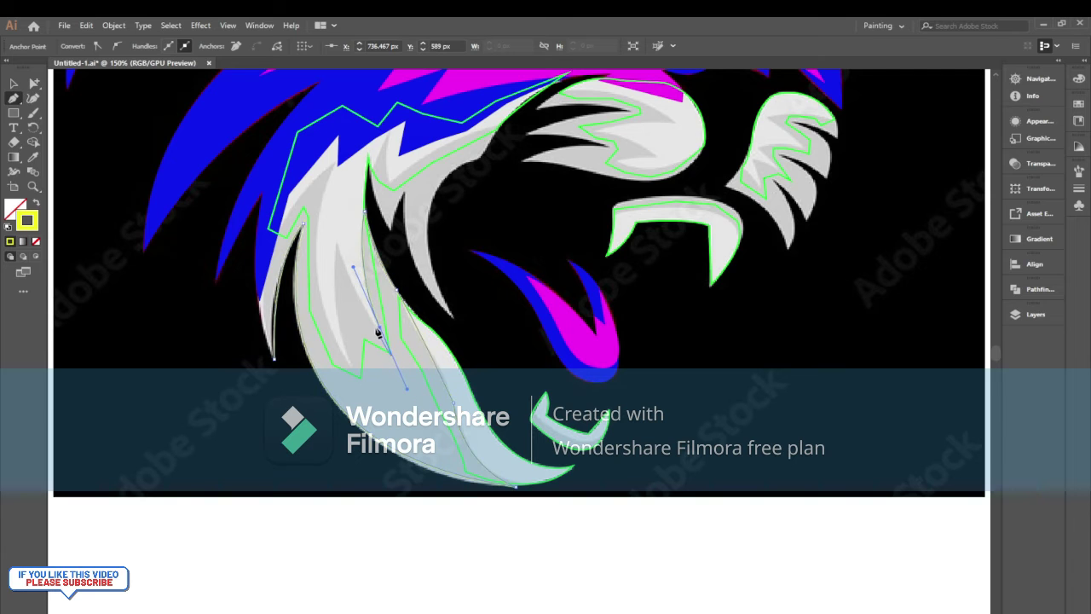
pyautogui.moveTo(353, 273); pyautogui.dragTo(339, 246)
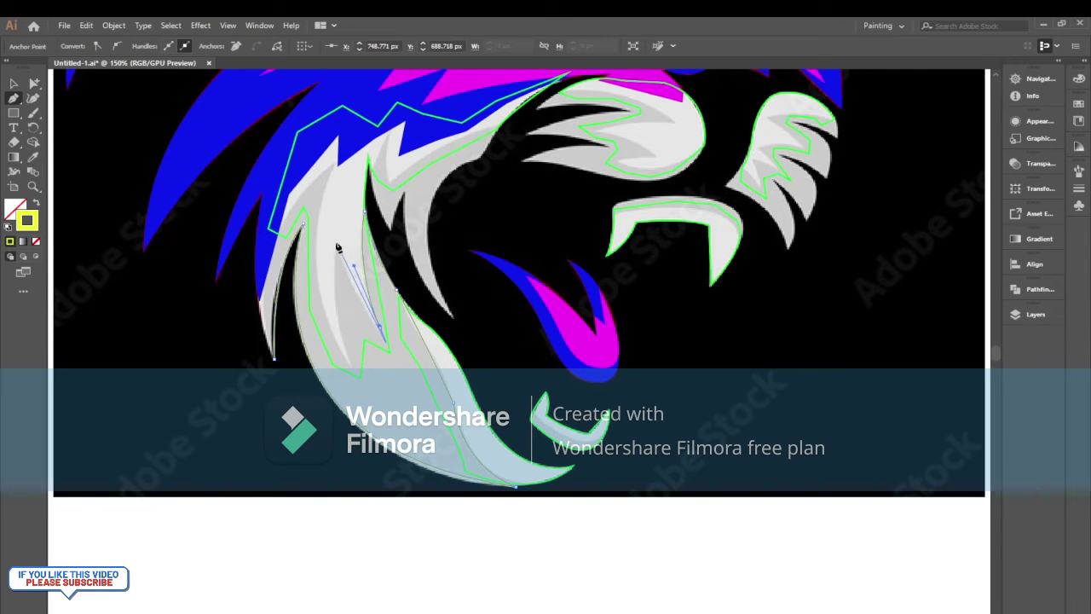
# Reshape the yellow fur path and add smooth points along the lower fur strand.
pyautogui.scroll(1, 343, 267)
pyautogui.scroll(1, 343, 267)
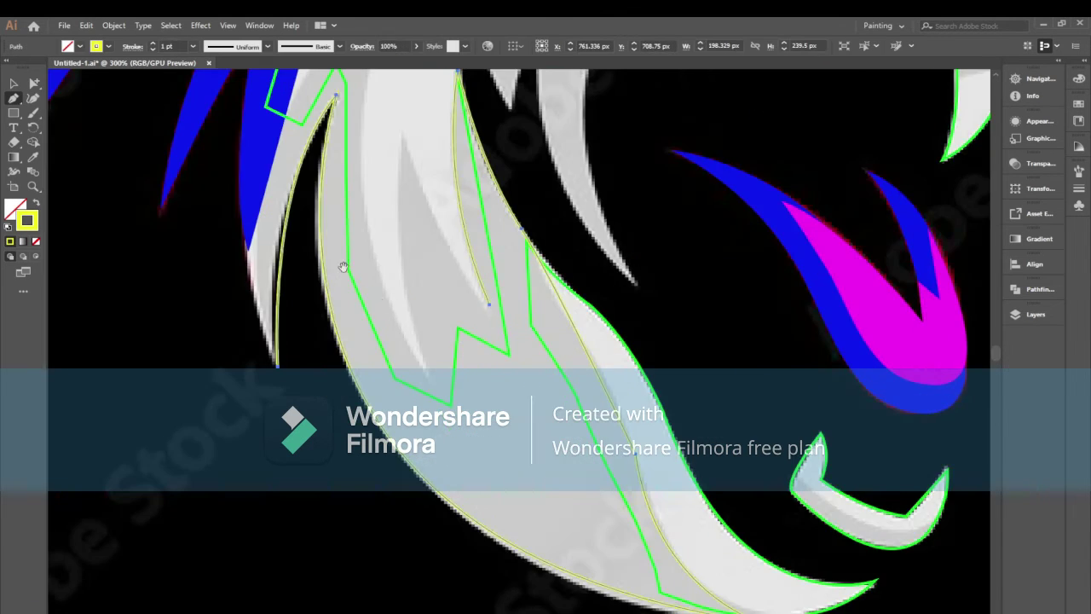
pyautogui.moveTo(342, 266); pyautogui.dragTo(353, 369)
pyautogui.moveTo(497, 411); pyautogui.dragTo(550, 554)
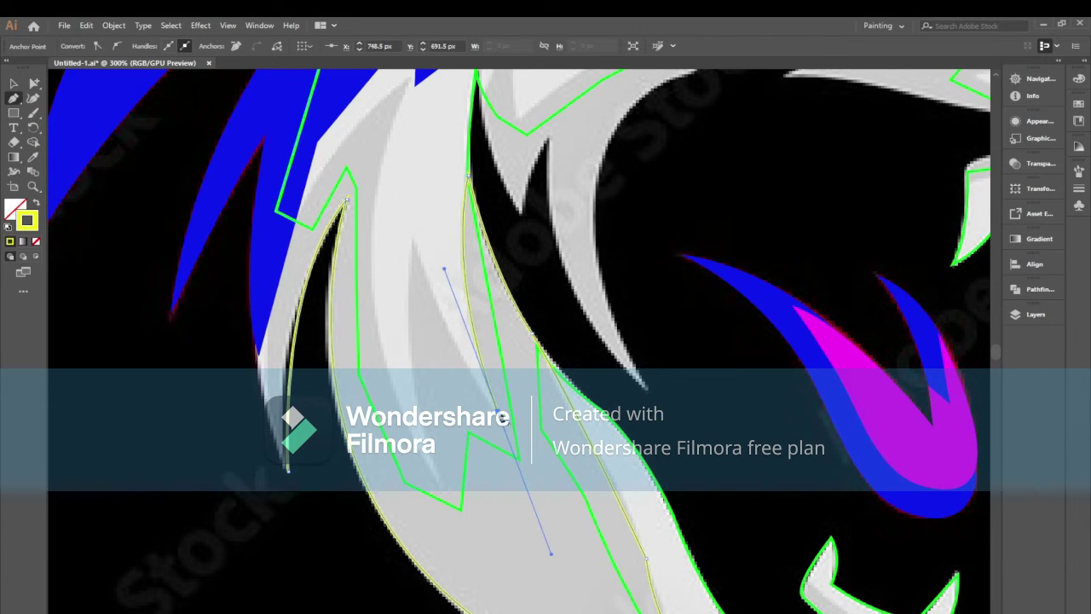
pyautogui.moveTo(412, 239)
pyautogui.mouseDown()
pyautogui.moveTo(398, 182)
pyautogui.moveTo(467, 551)
pyautogui.moveTo(483, 584)
pyautogui.mouseUp()
pyautogui.click(444, 488)
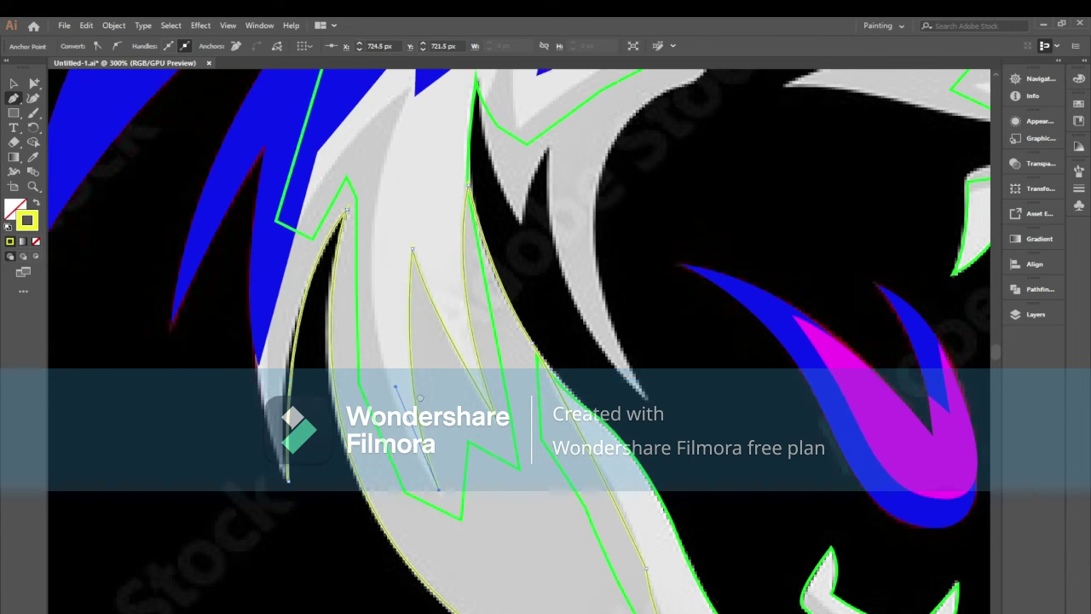
pyautogui.scroll(5, 392, 298)
pyautogui.scroll(-3, 403, 277)
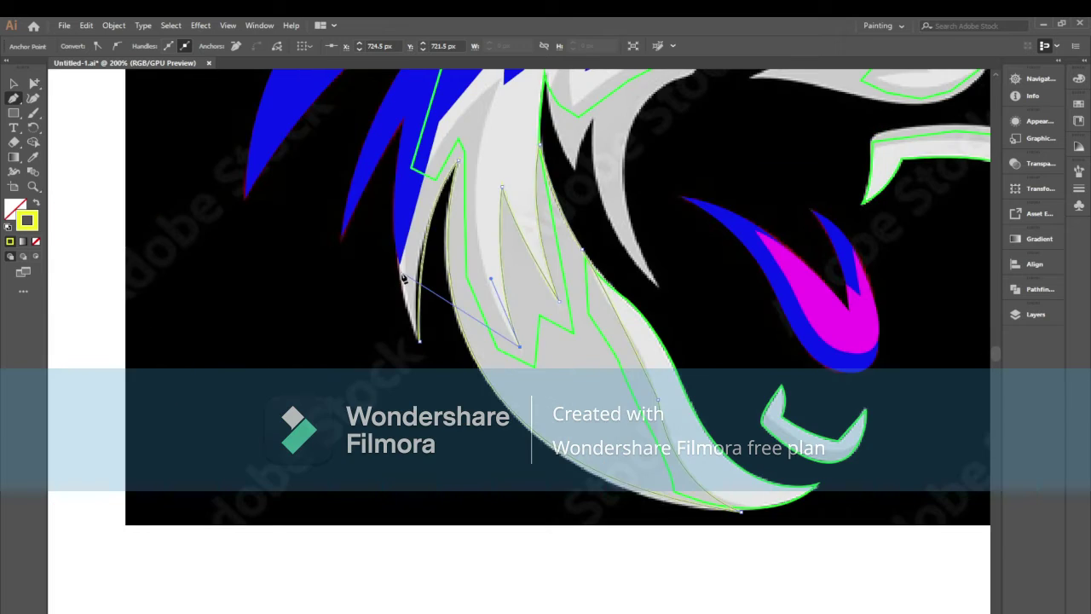
pyautogui.scroll(2, 399, 293)
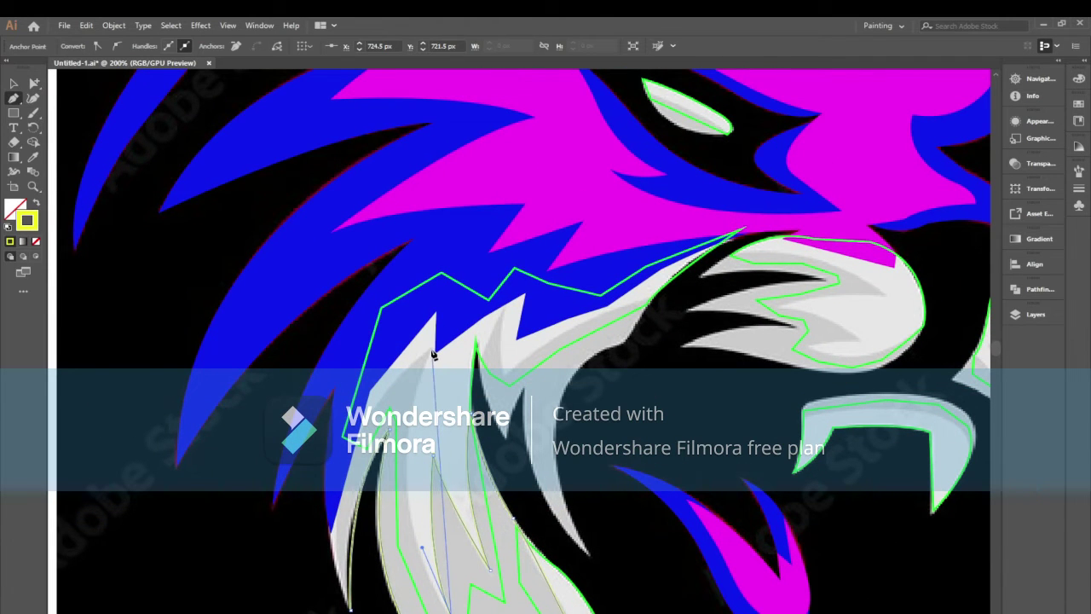
# Add a corner point at the strand's top, complete the fur outline, and zoom out.
pyautogui.moveTo(431, 351); pyautogui.dragTo(489, 181)
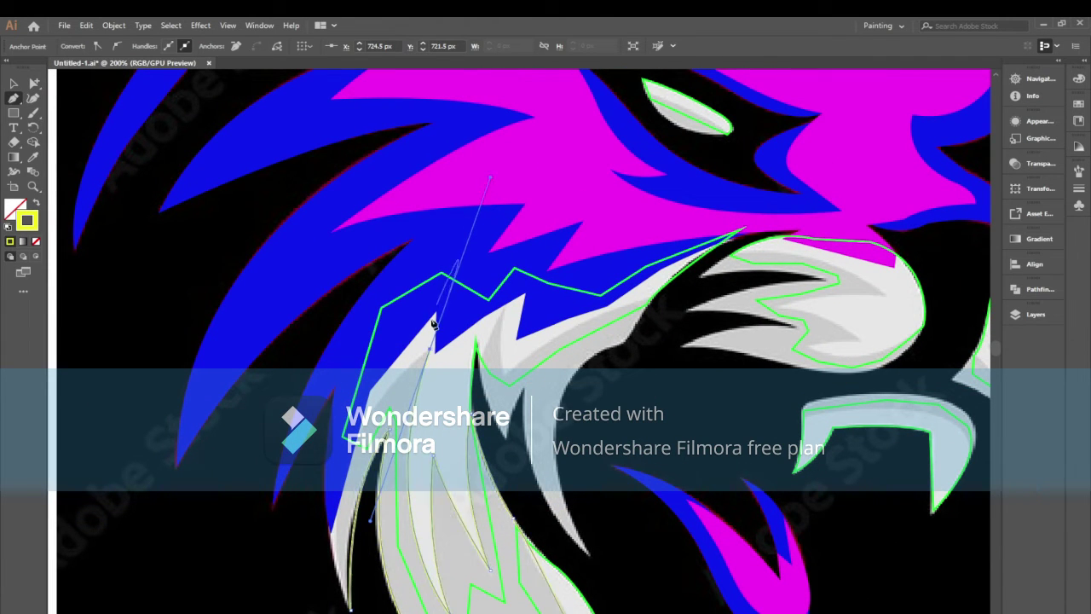
pyautogui.click(430, 350)
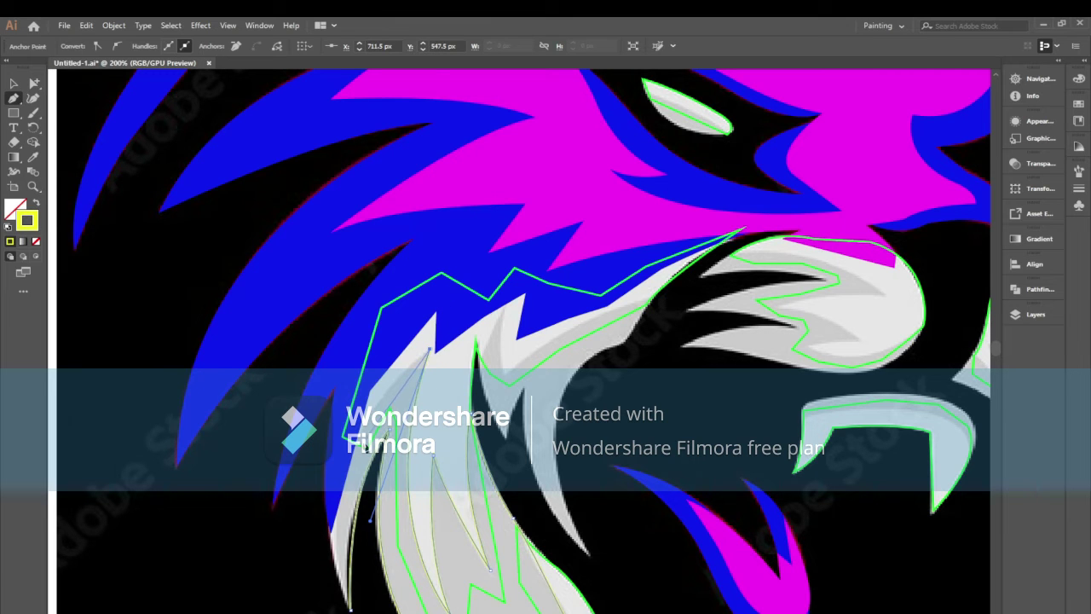
pyautogui.moveTo(333, 505); pyautogui.dragTo(338, 477)
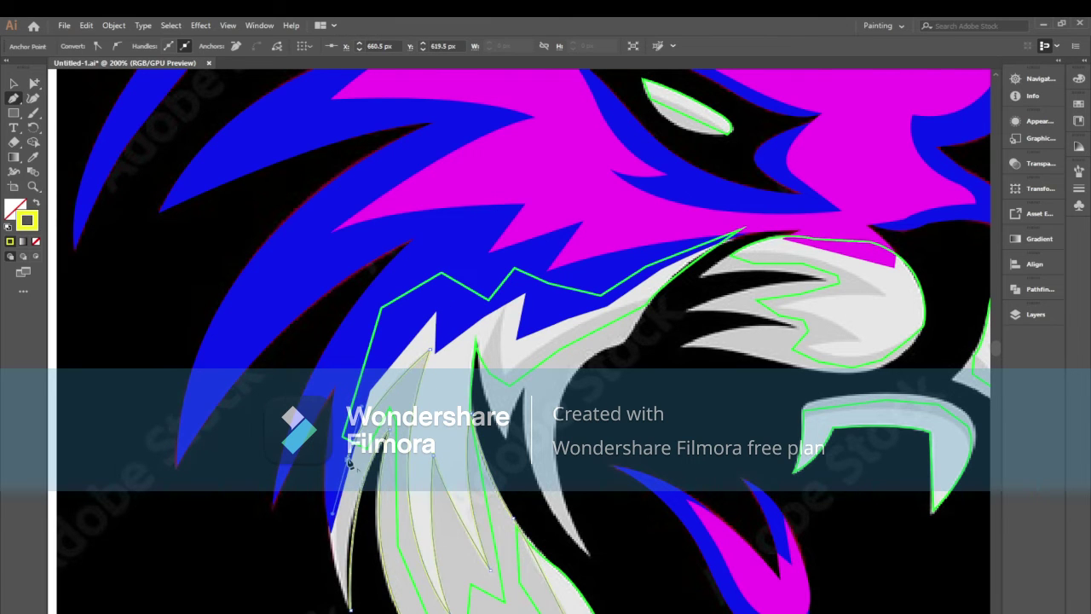
pyautogui.scroll(-3, 341, 588)
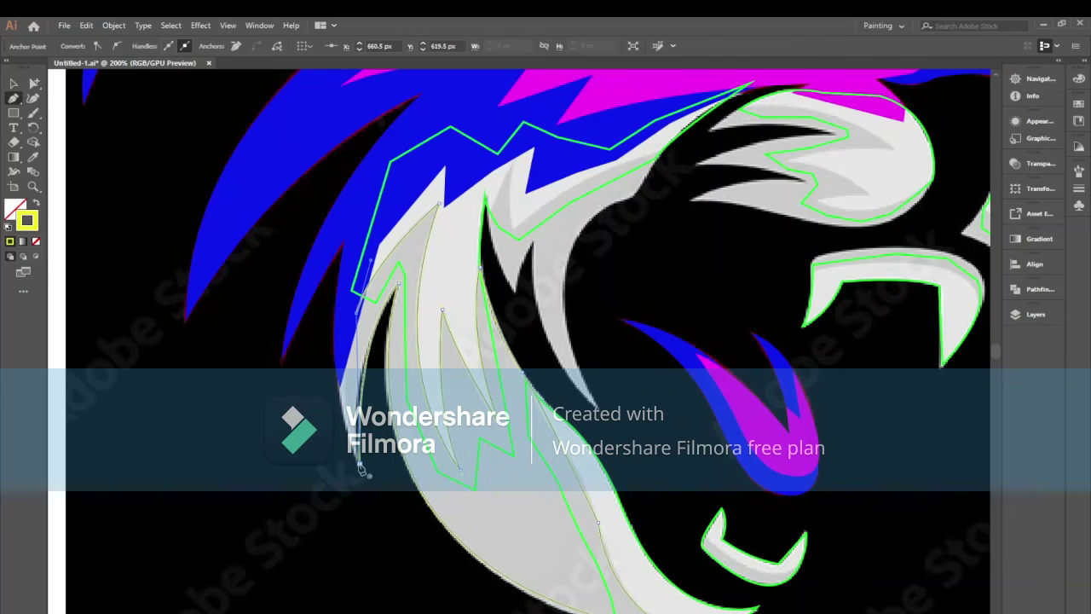
pyautogui.moveTo(380, 513); pyautogui.dragTo(400, 552)
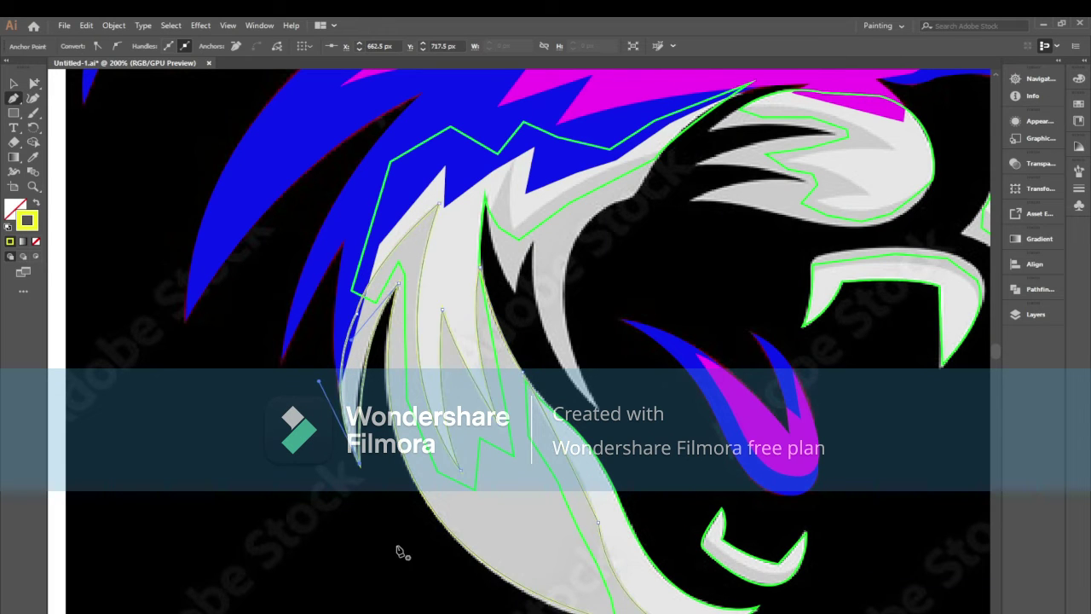
pyautogui.moveTo(337, 419); pyautogui.dragTo(294, 464)
pyautogui.click(13, 83)
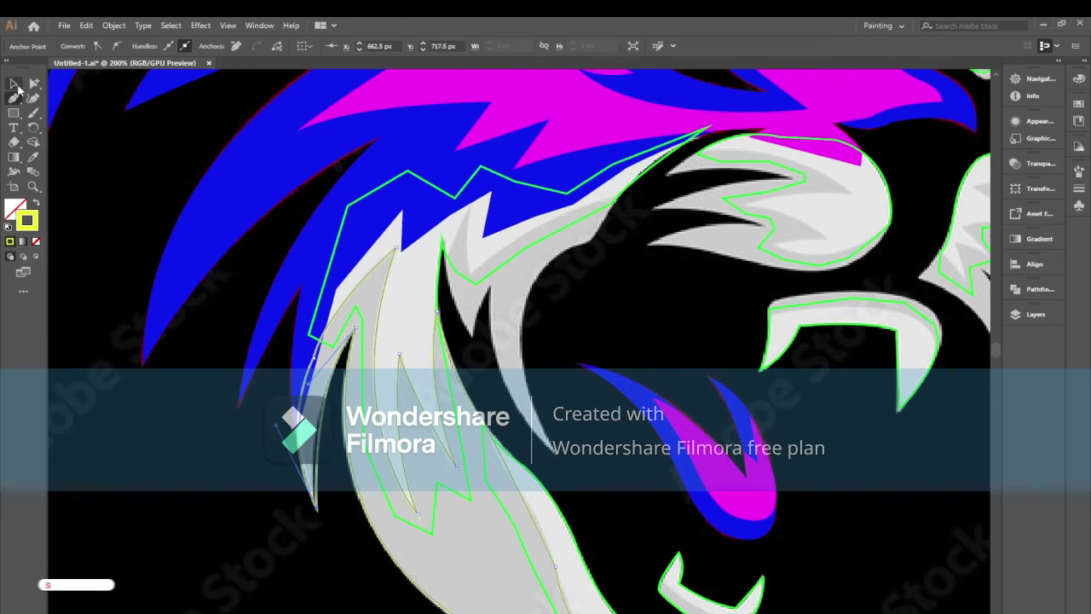
pyautogui.hotkey('ctrl', '-')
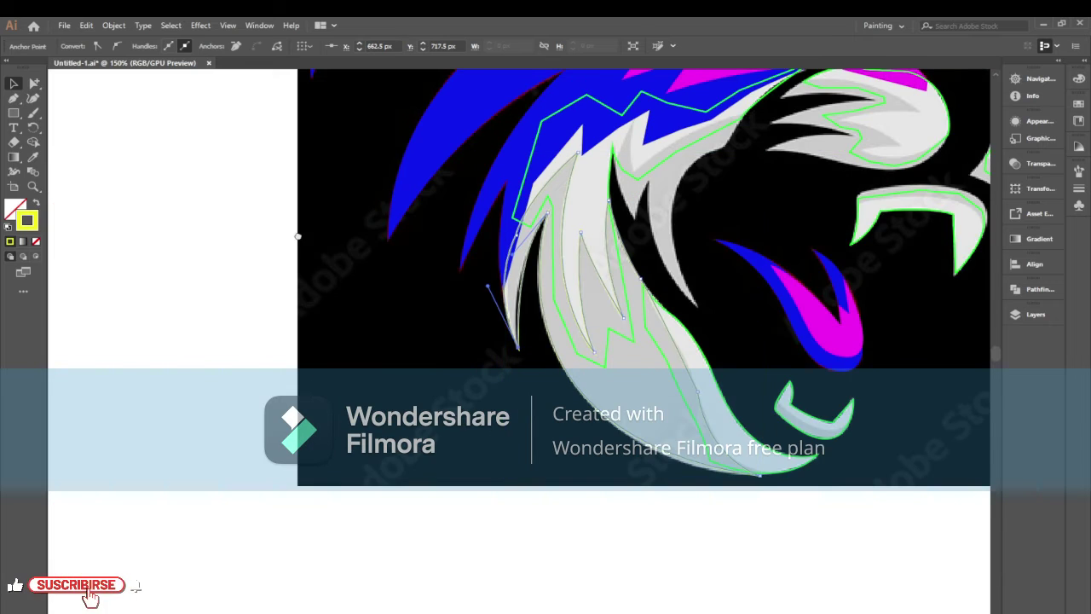
# Start a yellow Pen path at the inner cheek, placing curved and corner points along the fur edge.
pyautogui.moveTo(362, 209); pyautogui.dragTo(138, 321)
pyautogui.moveTo(427, 309); pyautogui.dragTo(424, 316)
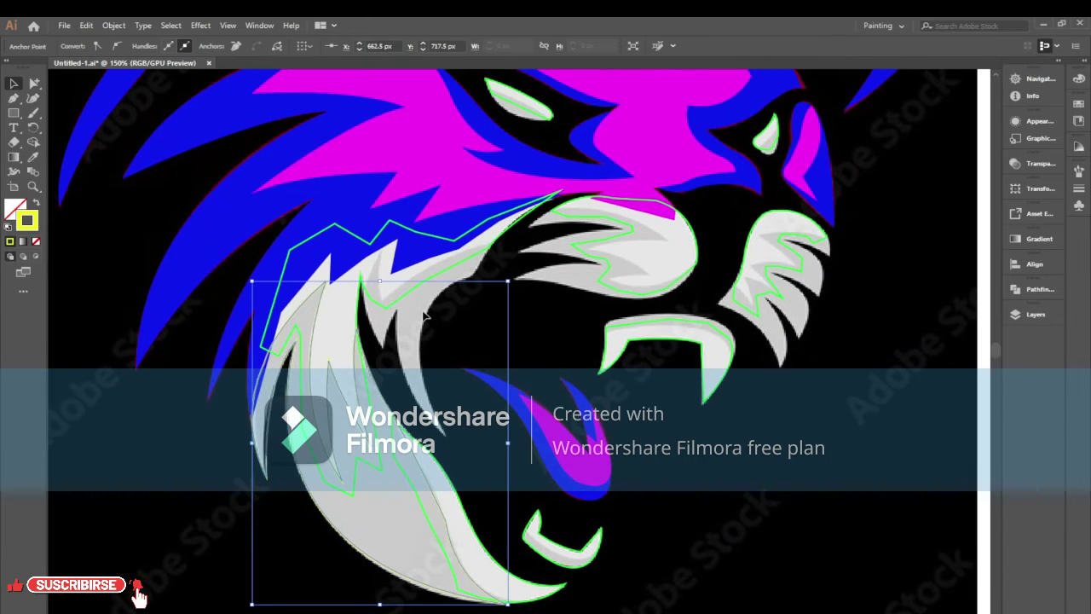
pyautogui.press('p')
pyautogui.click(445, 434)
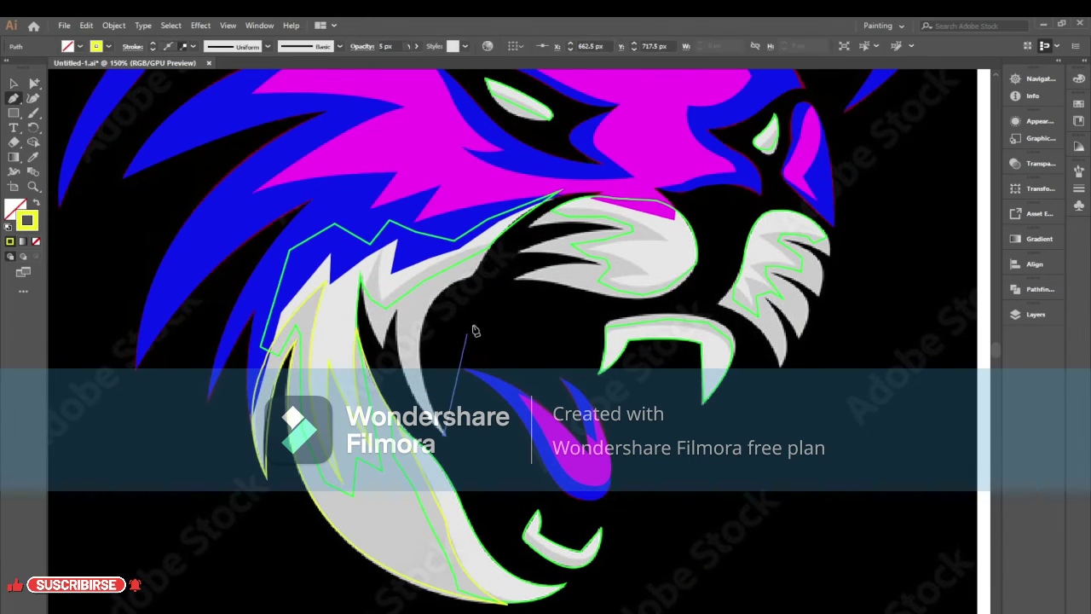
pyautogui.moveTo(464, 278); pyautogui.dragTo(554, 239)
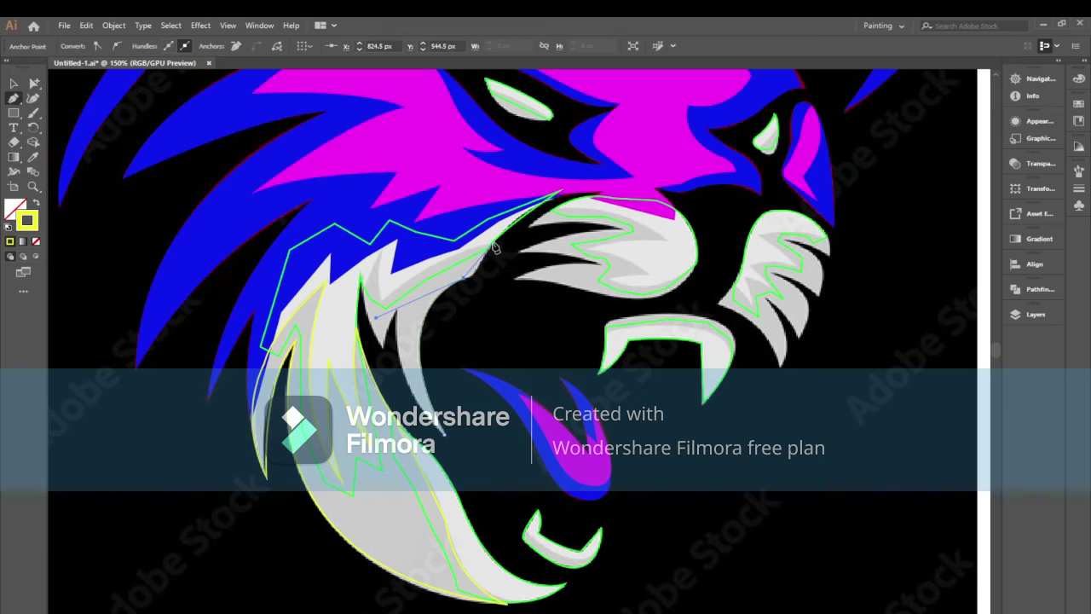
pyautogui.moveTo(494, 247); pyautogui.dragTo(509, 209)
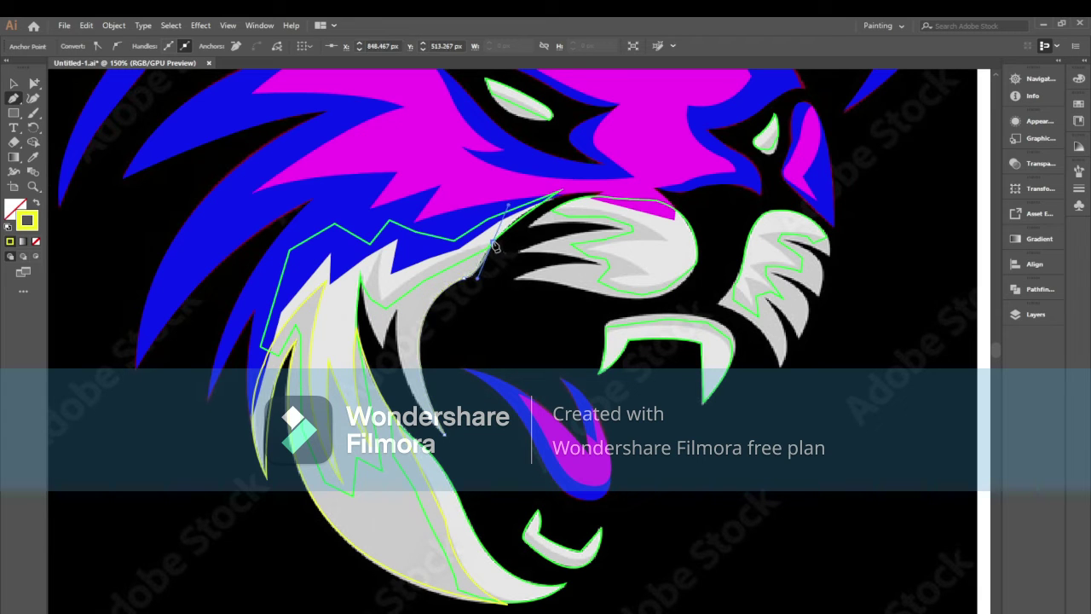
pyautogui.click(383, 305)
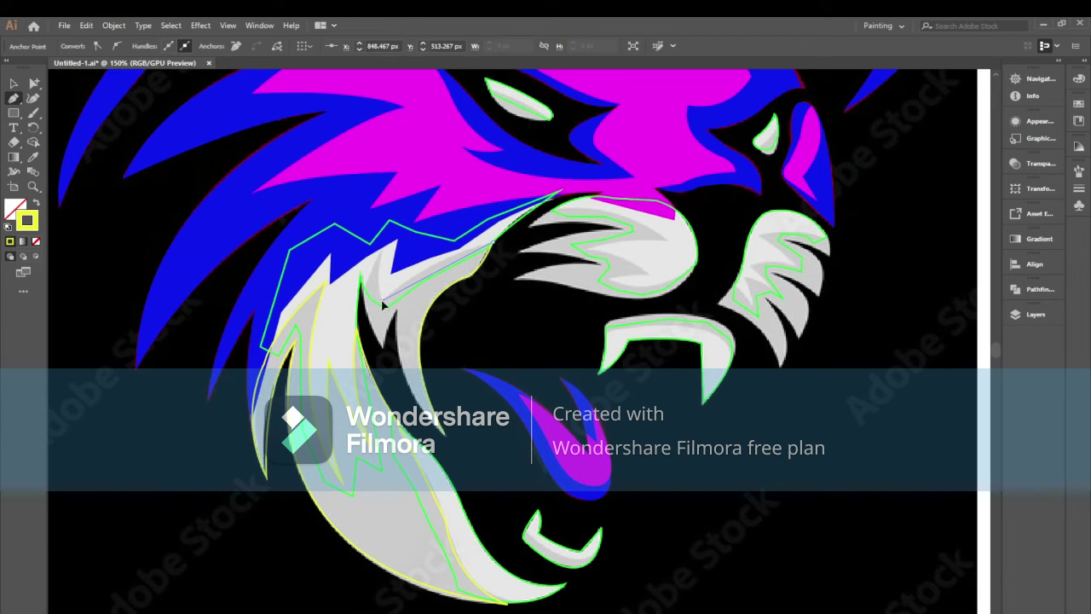
pyautogui.moveTo(381, 309); pyautogui.dragTo(347, 342)
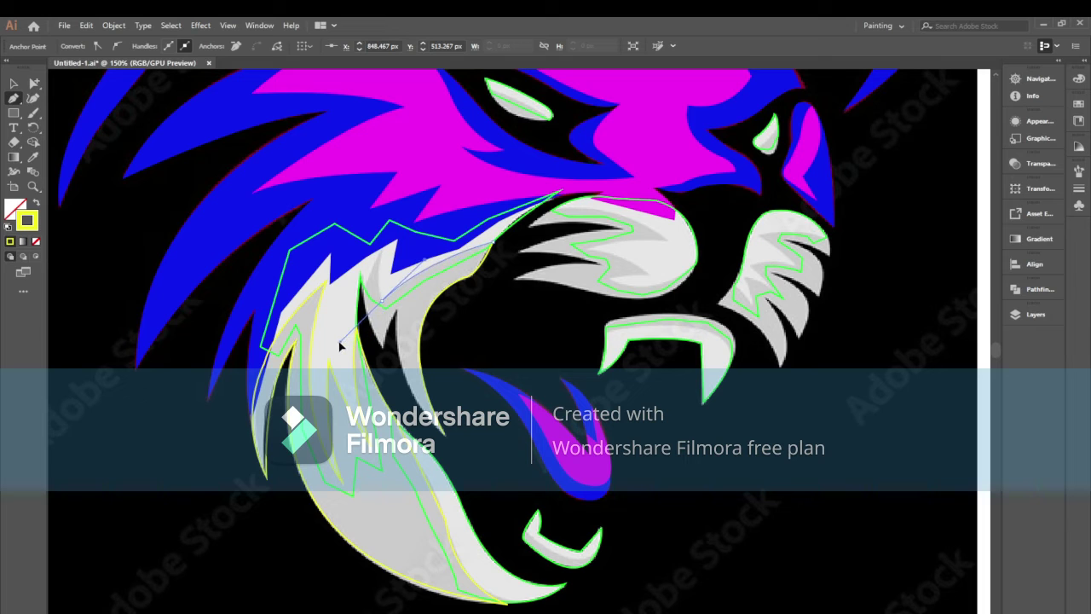
pyautogui.click(381, 301)
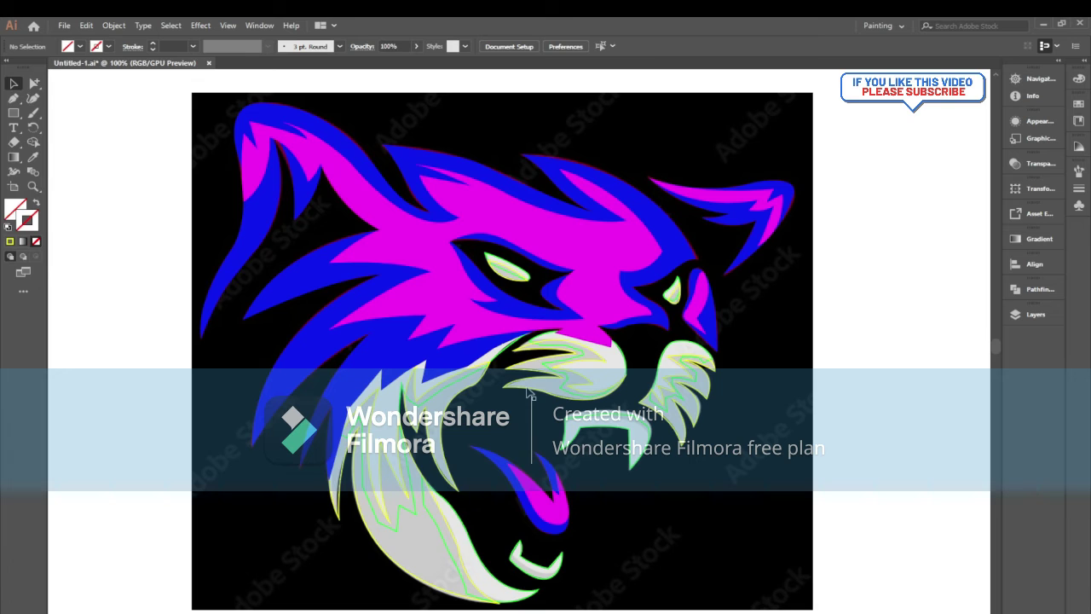
# Select all outlines sharing the whisker's stroke weight and turn their yellow stroke into fill.
pyautogui.click(522, 390)
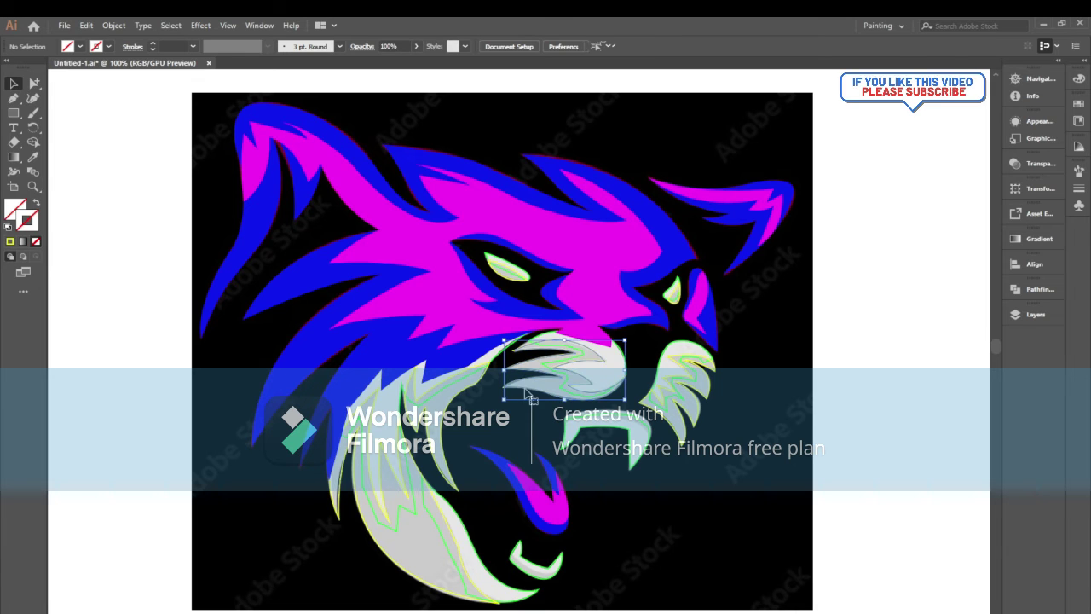
pyautogui.click(177, 25)
pyautogui.moveTo(243, 143)
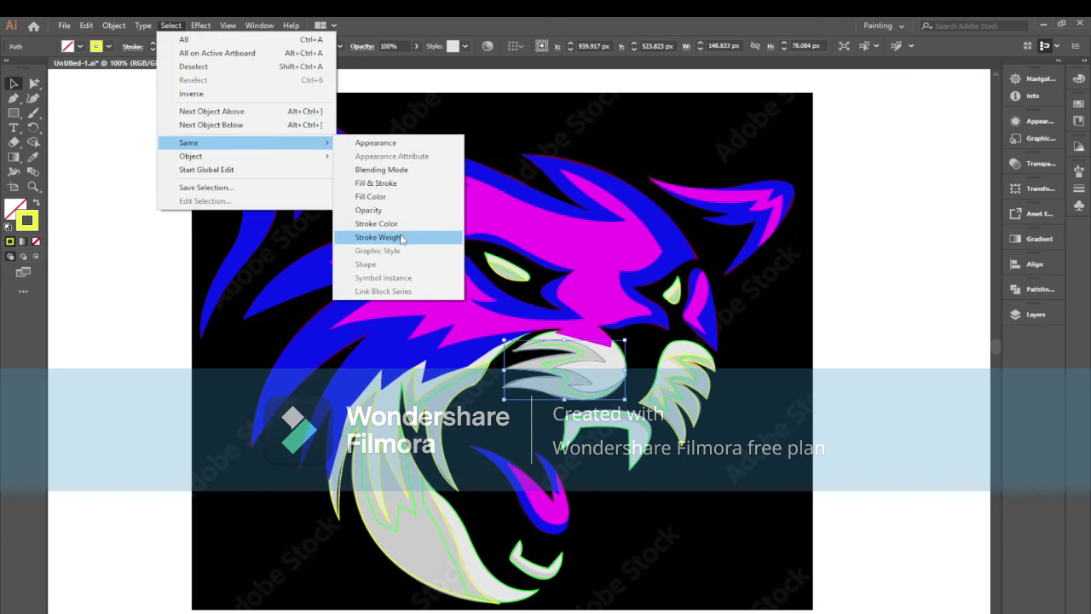
pyautogui.click(392, 224)
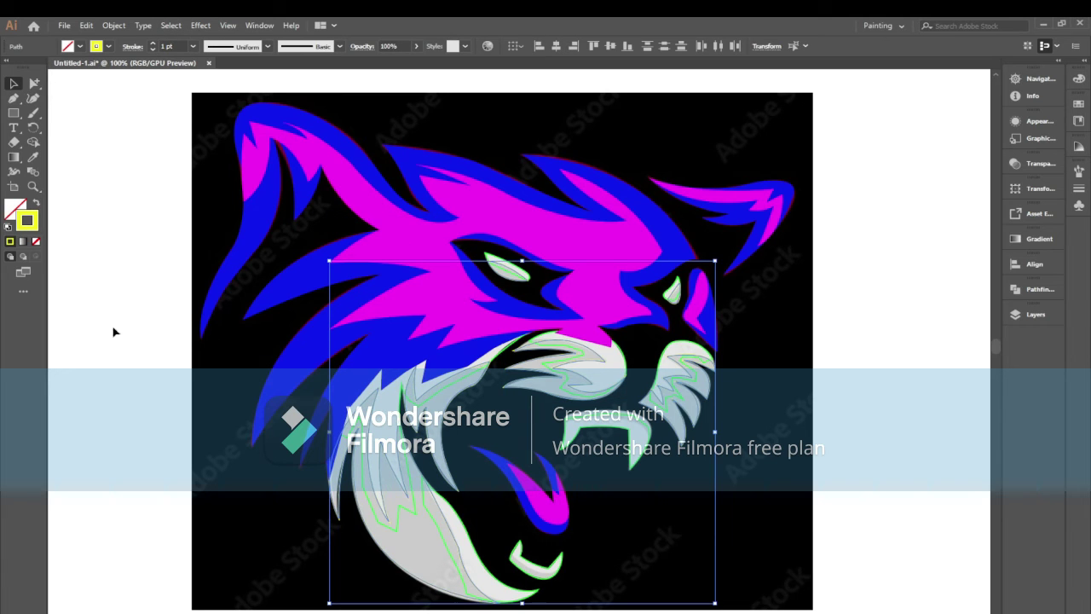
pyautogui.click(38, 203)
# Select all shapes matching the fang's colour and turn them into green fills.
pyautogui.scroll(-1, 268, 304)
pyautogui.hscroll(1, 341, 409)
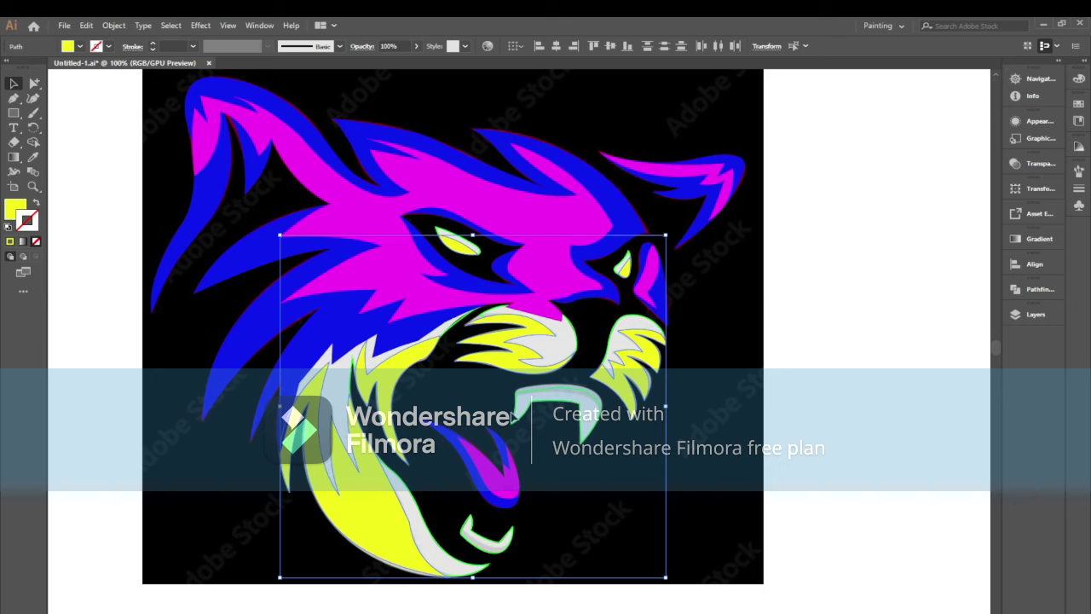
pyautogui.click(514, 418)
pyautogui.click(170, 25)
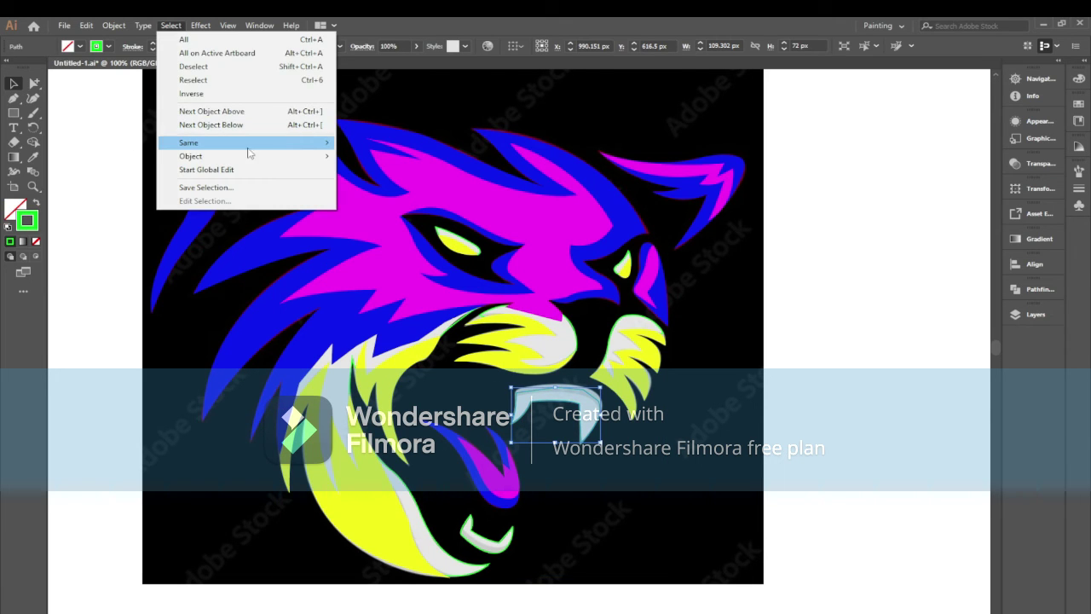
pyautogui.moveTo(189, 142)
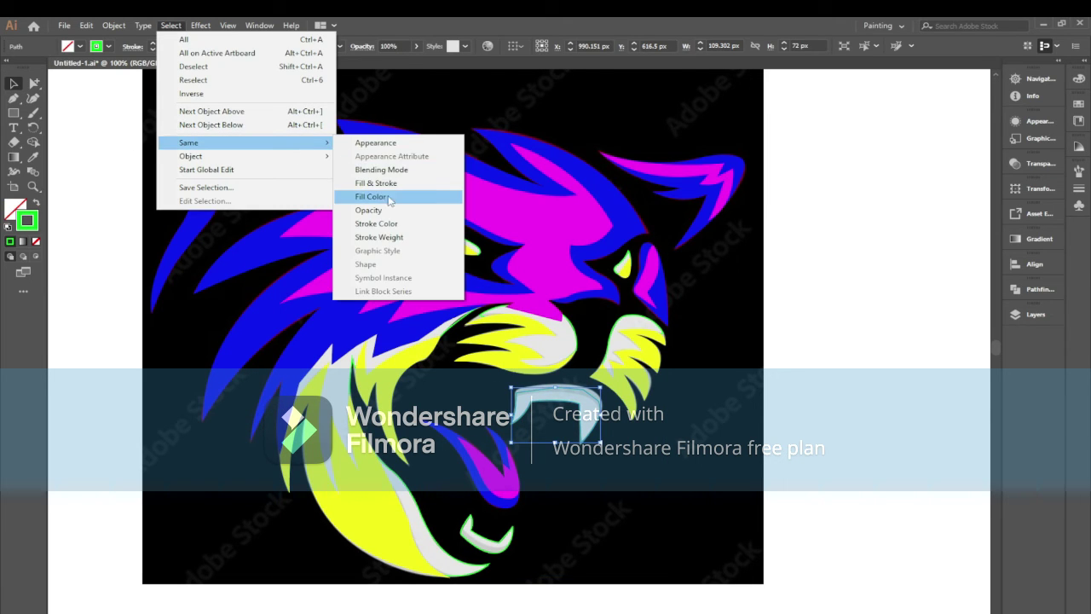
pyautogui.click(378, 225)
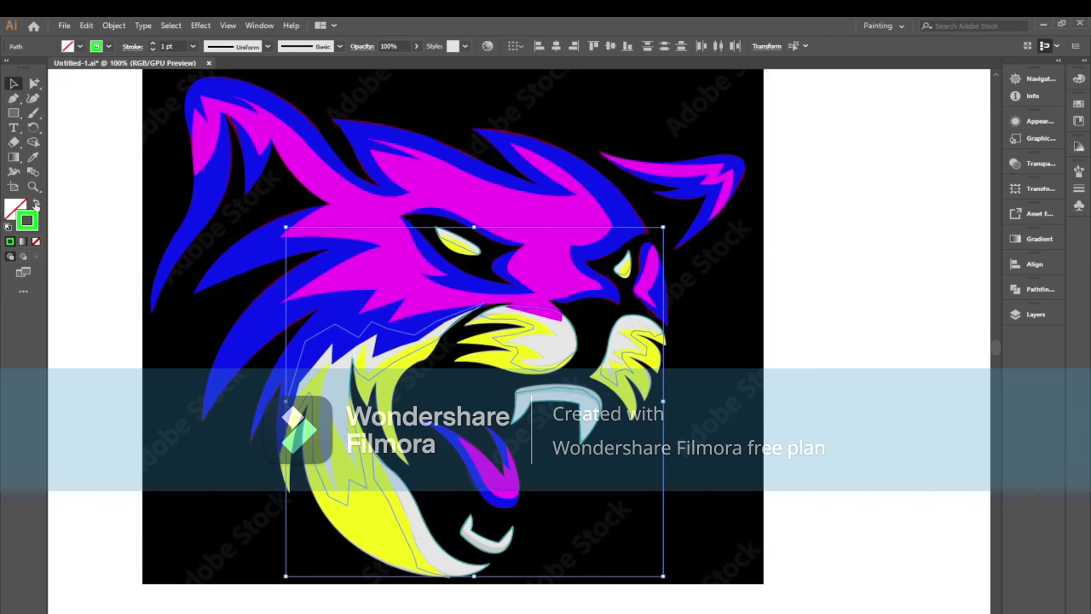
pyautogui.click(36, 205)
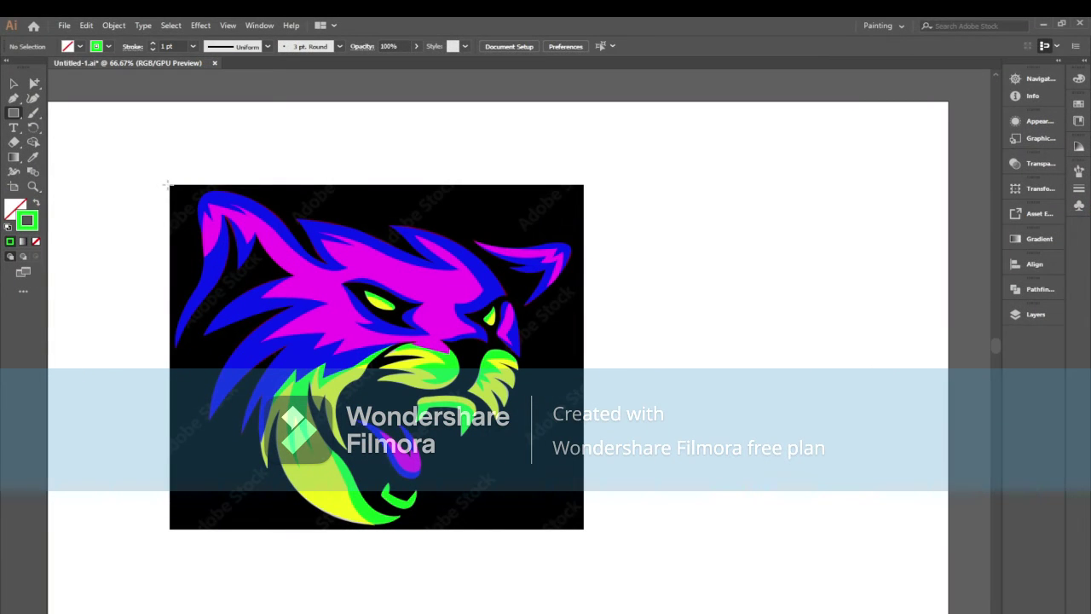
# Draw a rectangle covering the whole traced artwork down to its bottom edge.
pyautogui.moveTo(167, 182); pyautogui.dragTo(583, 529)
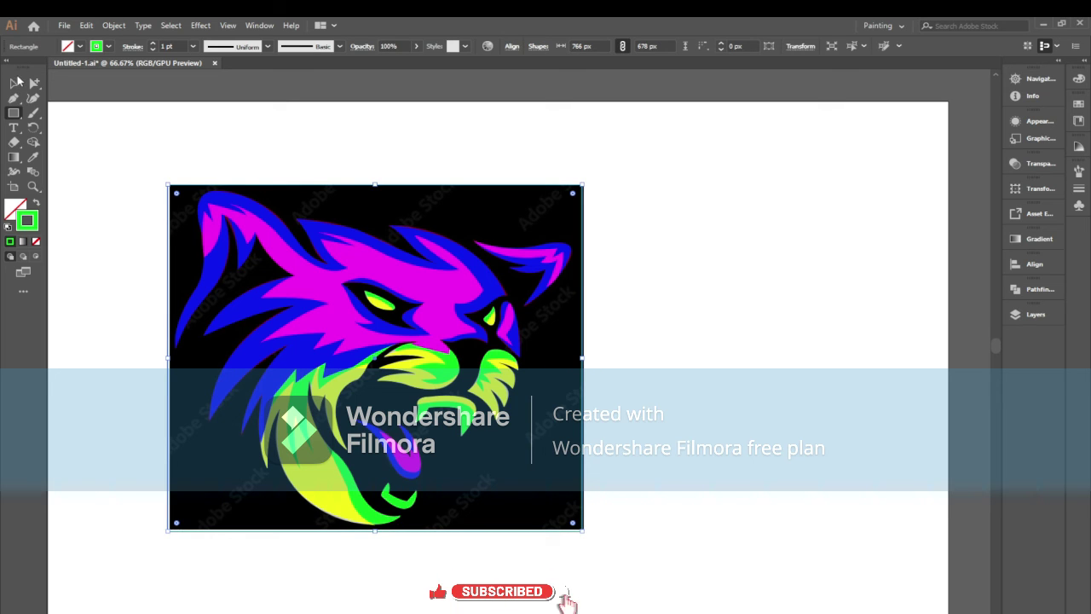
pyautogui.click(16, 82)
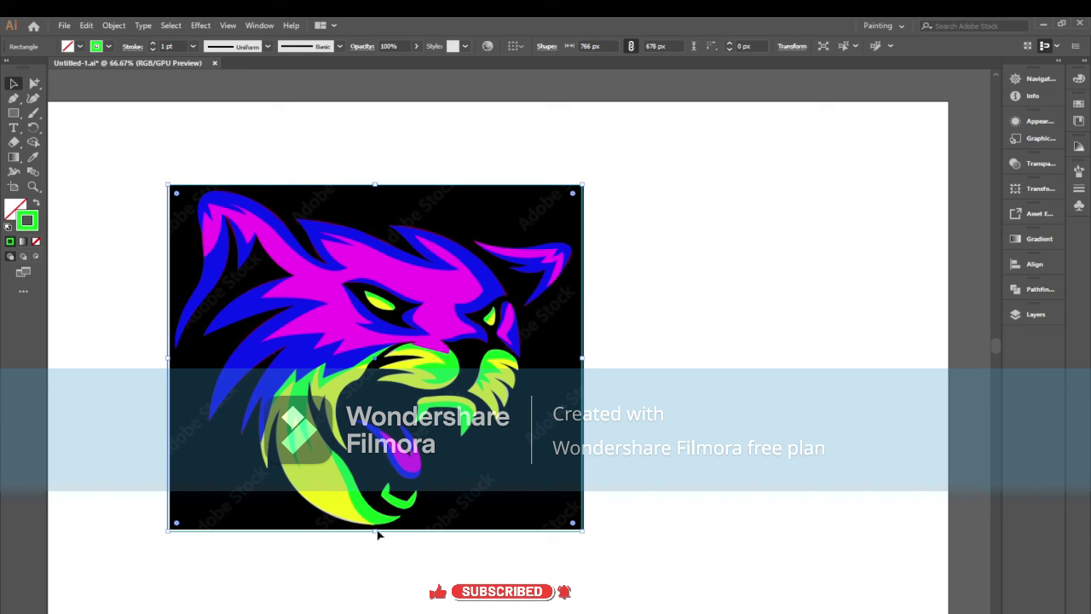
pyautogui.moveTo(376, 532); pyautogui.dragTo(376, 529)
pyautogui.click(125, 364)
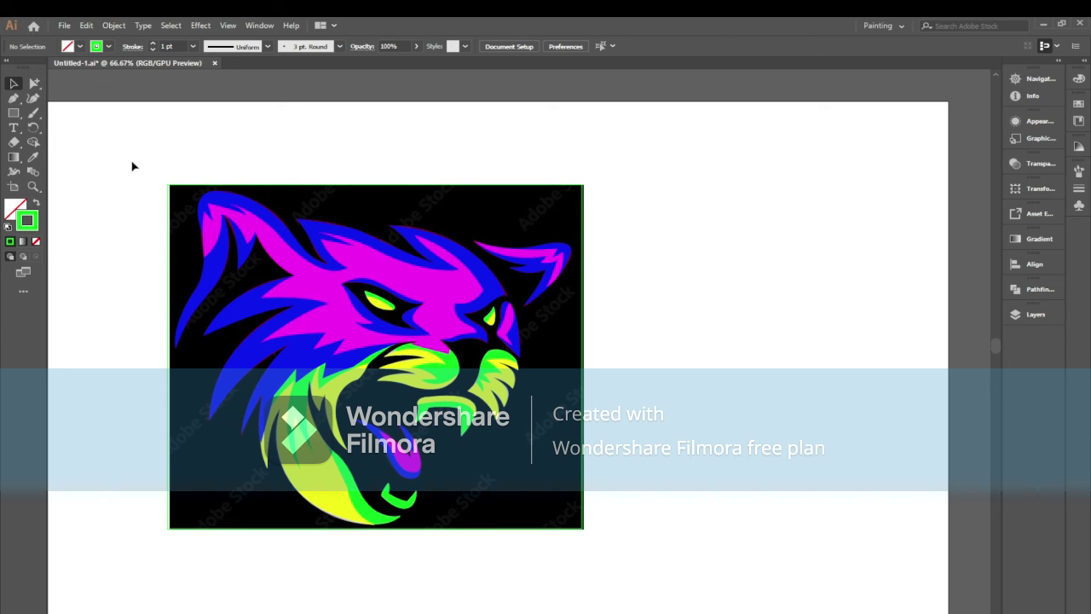
# Move the selected traced wildcat beside the original image and ungroup it.
pyautogui.moveTo(132, 166); pyautogui.dragTo(724, 594)
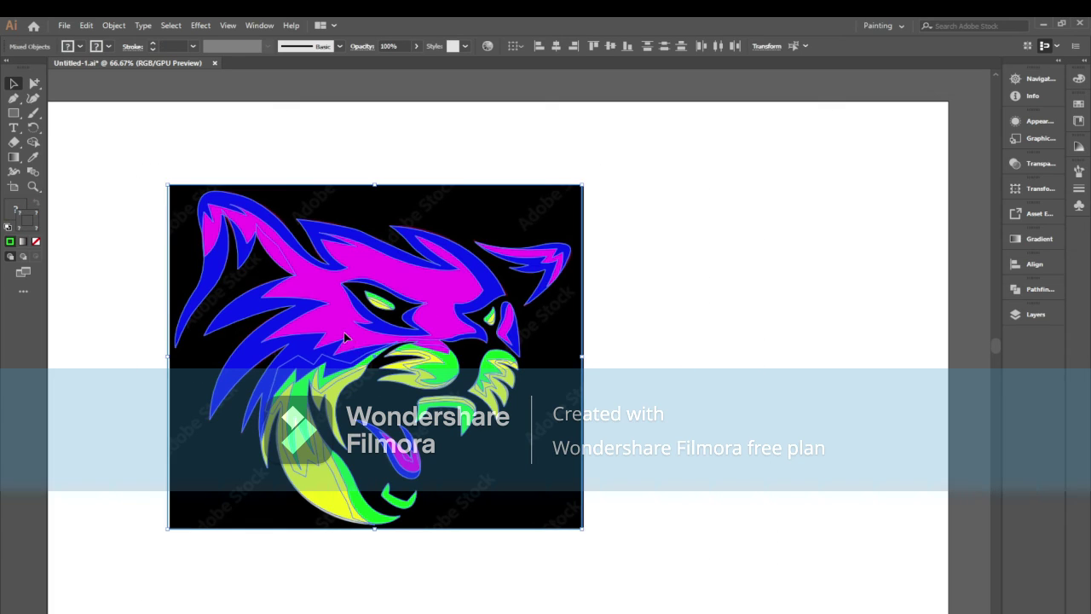
pyautogui.moveTo(343, 331); pyautogui.dragTo(758, 336)
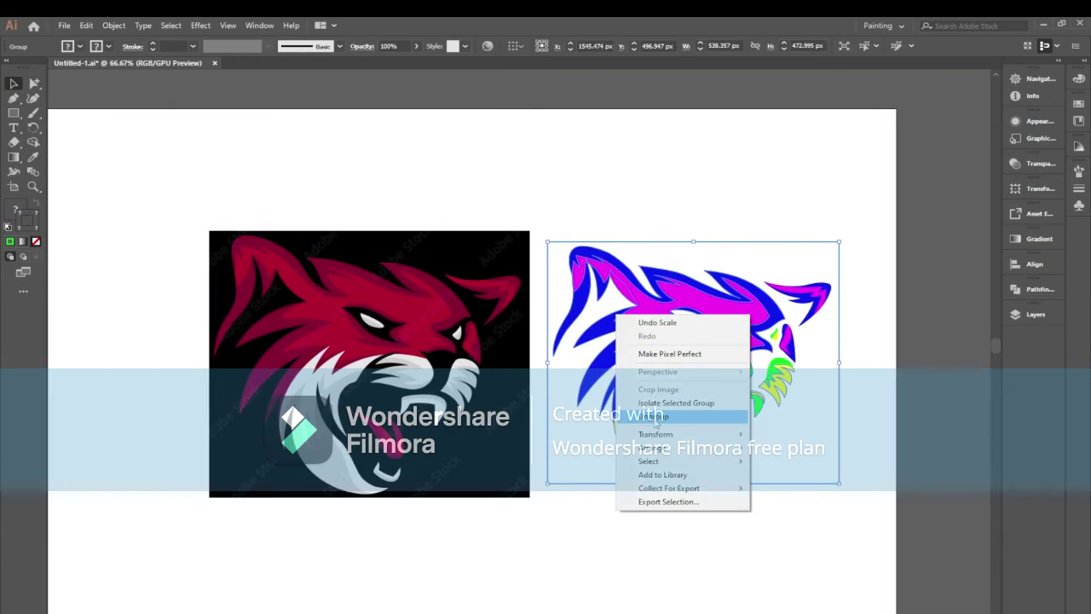
pyautogui.click(655, 417)
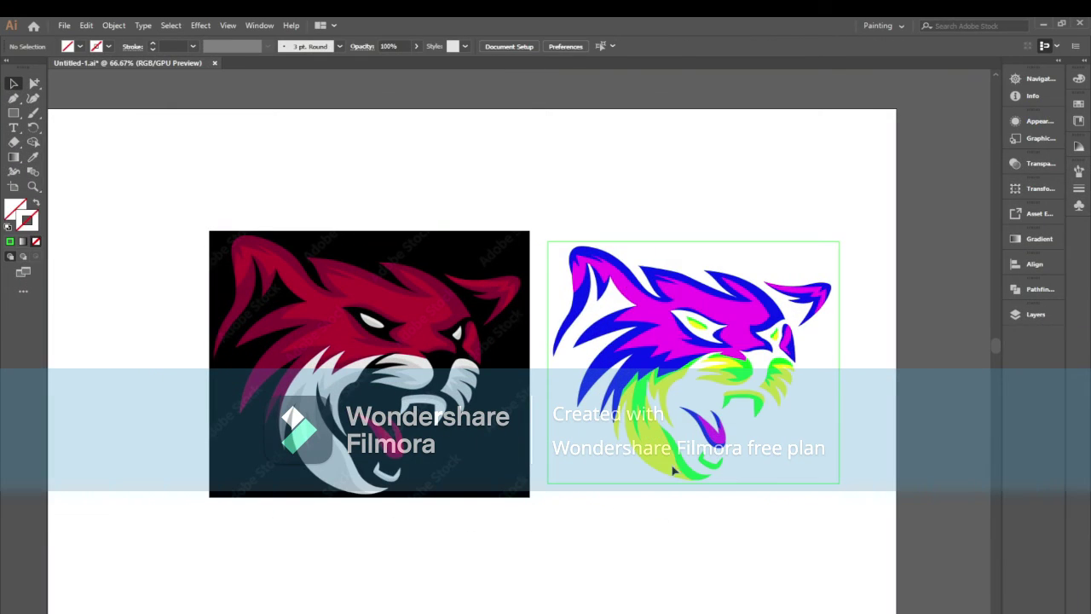
# Fill the background rectangle with the original's black via Eyedropper and send it to the back.
pyautogui.click(649, 245)
pyautogui.press('i')
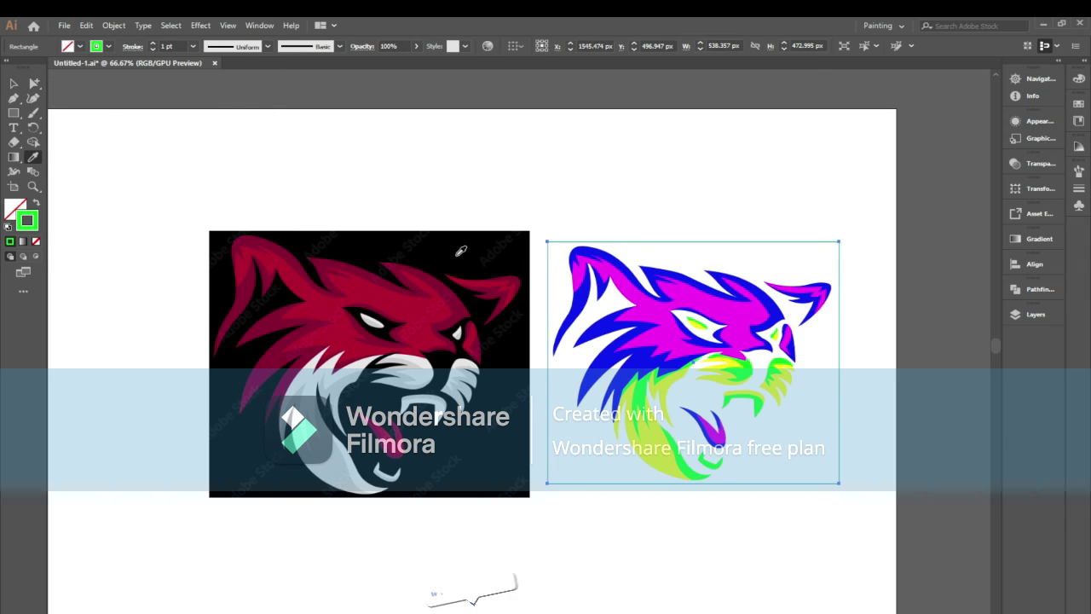
pyautogui.click(460, 253)
pyautogui.click(12, 83)
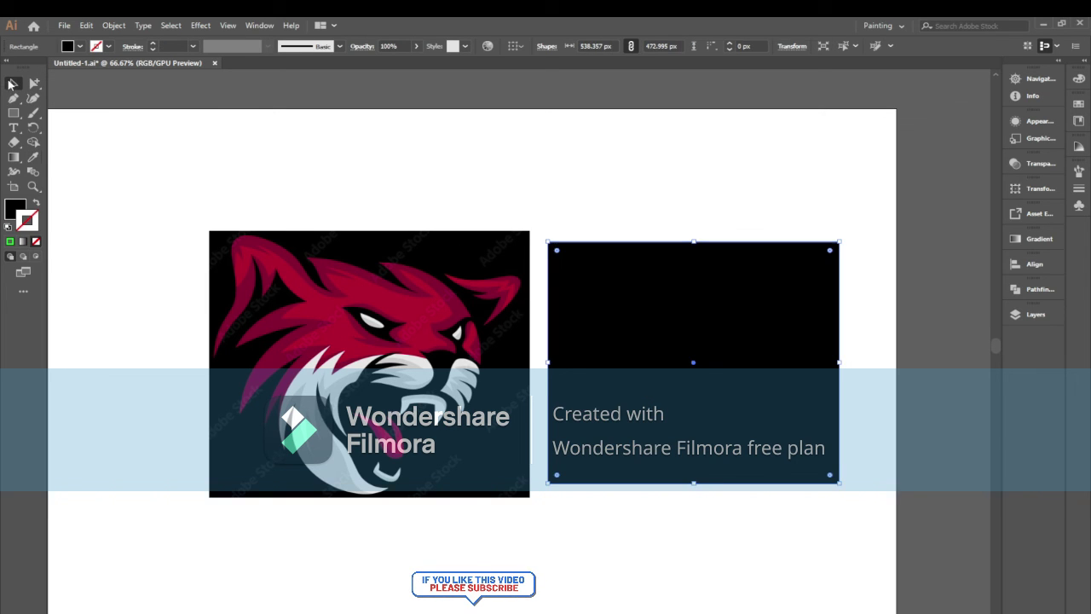
pyautogui.rightClick(573, 280)
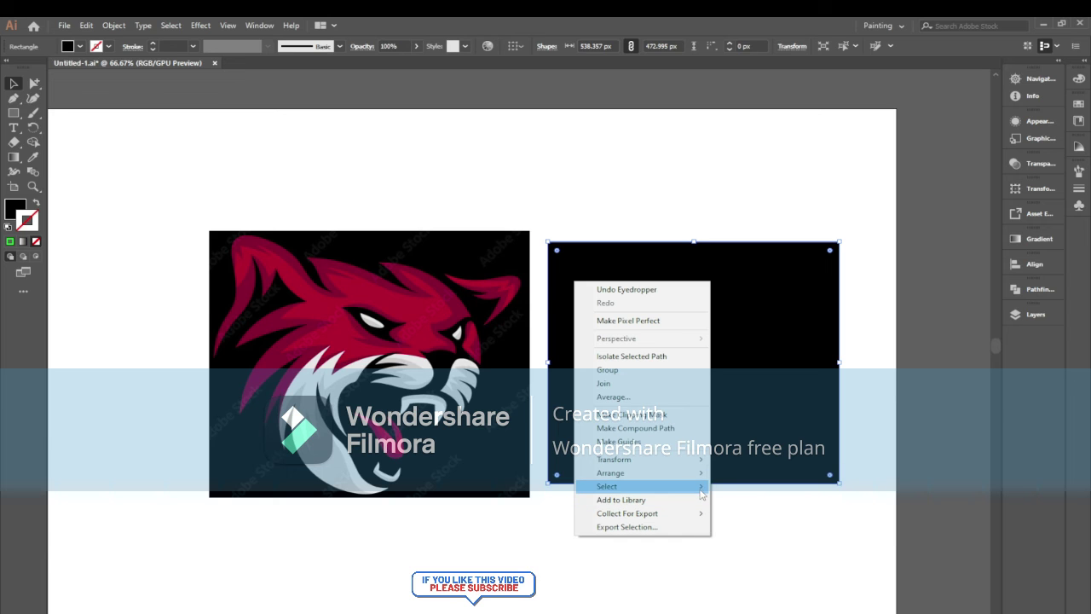
pyautogui.moveTo(610, 472)
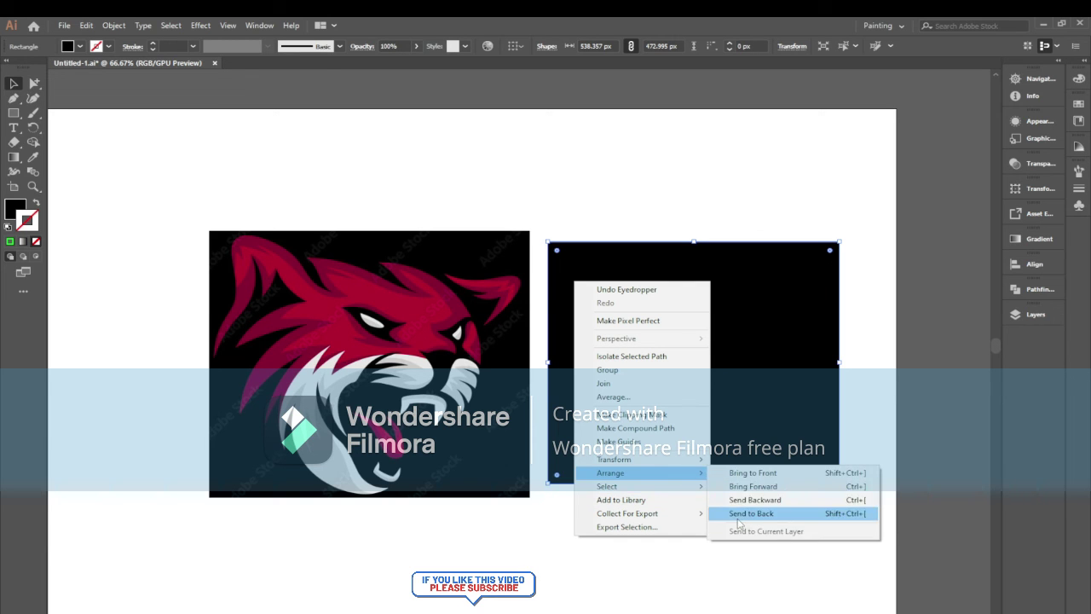
pyautogui.click(738, 513)
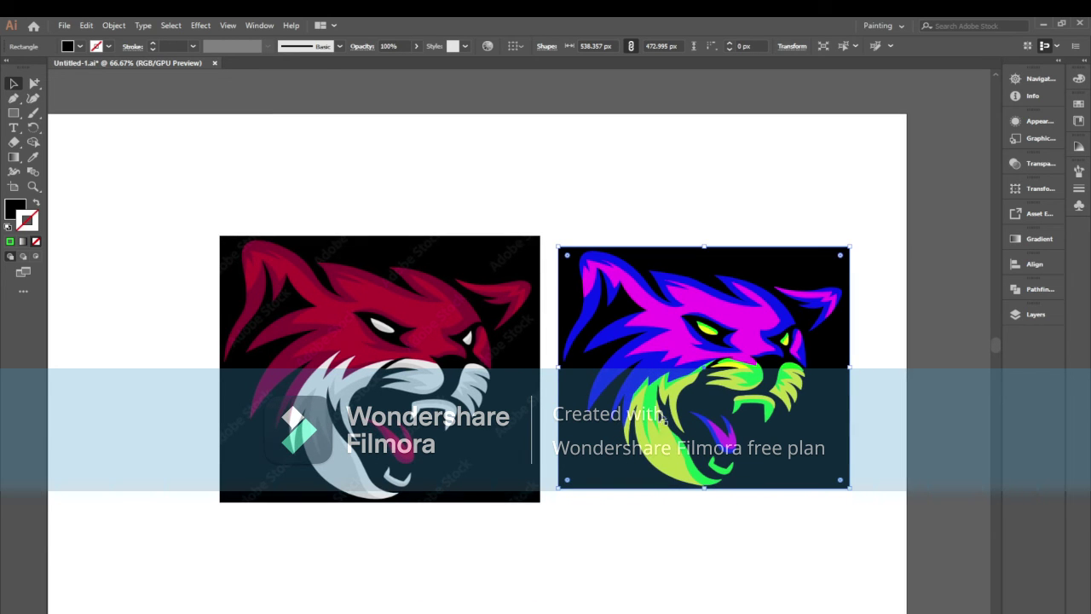
# Select all magenta shapes by fill and stroke and recolour them with the original's crimson.
pyautogui.click(637, 289)
pyautogui.click(171, 26)
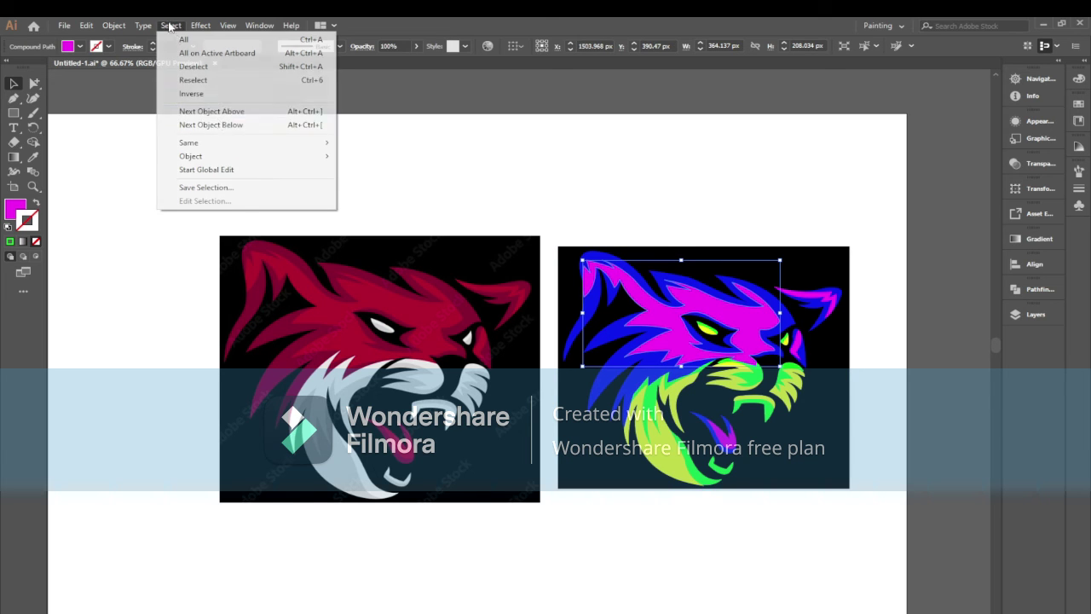
pyautogui.moveTo(189, 142)
pyautogui.click(362, 184)
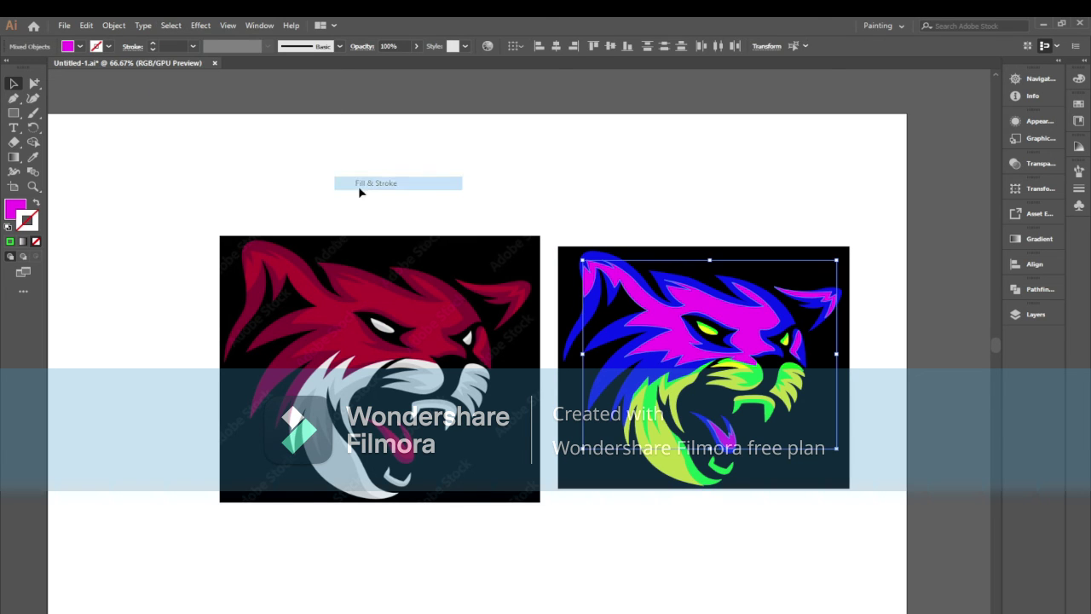
pyautogui.press('i')
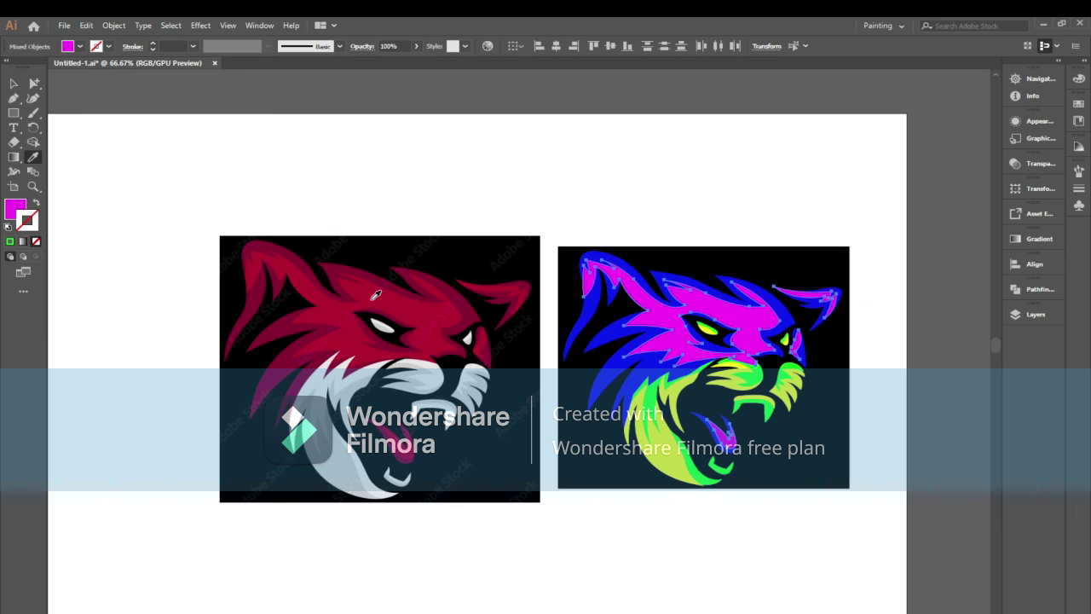
pyautogui.click(373, 296)
pyautogui.click(12, 84)
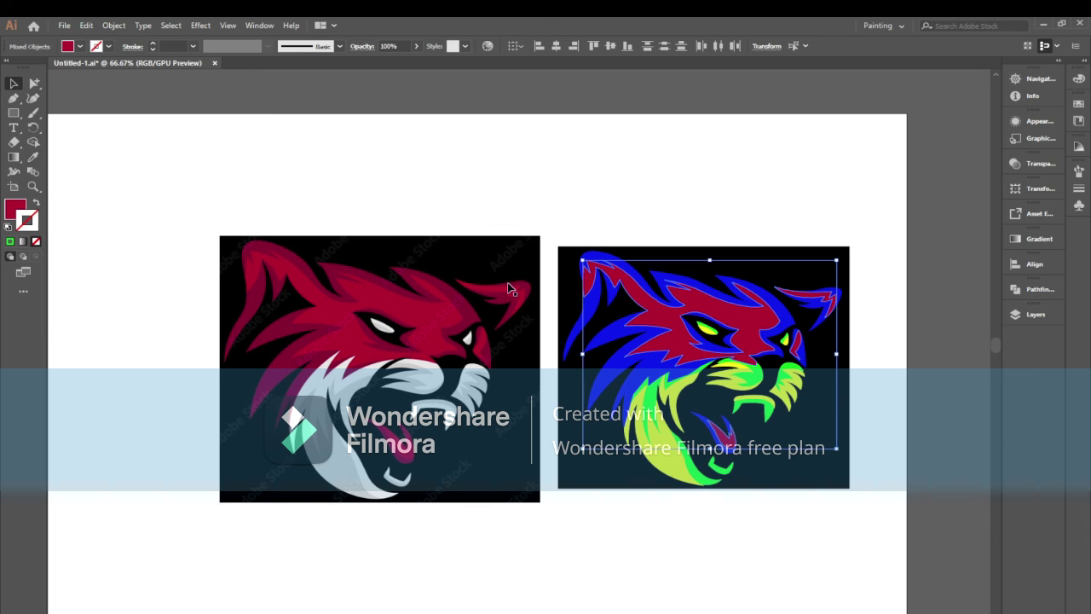
# Select all blue shapes by fill and stroke and sample the original's dark red for them.
pyautogui.click(591, 331)
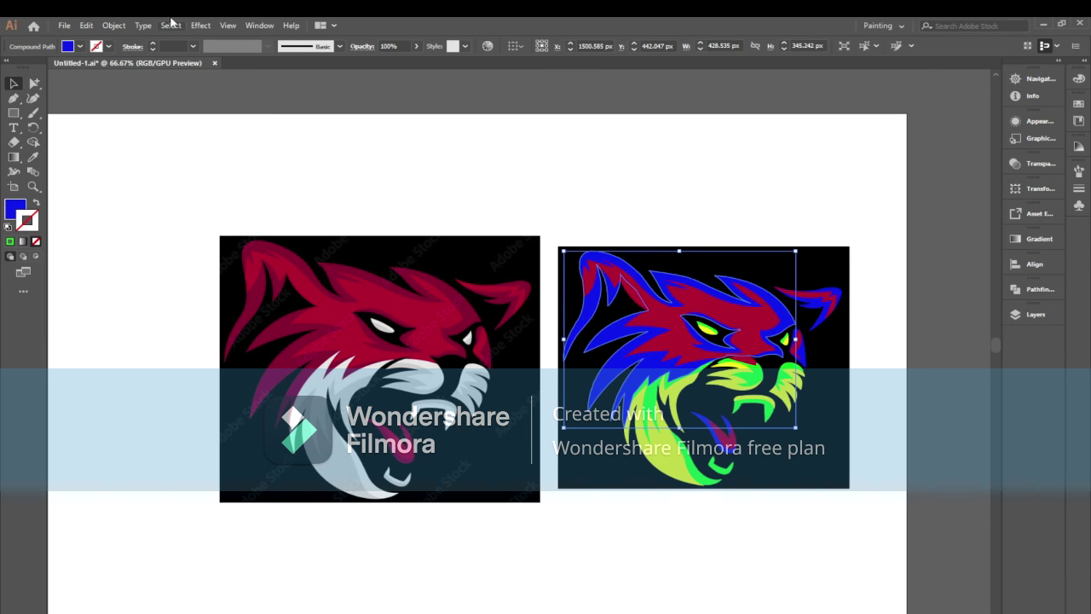
pyautogui.click(170, 25)
pyautogui.moveTo(188, 142)
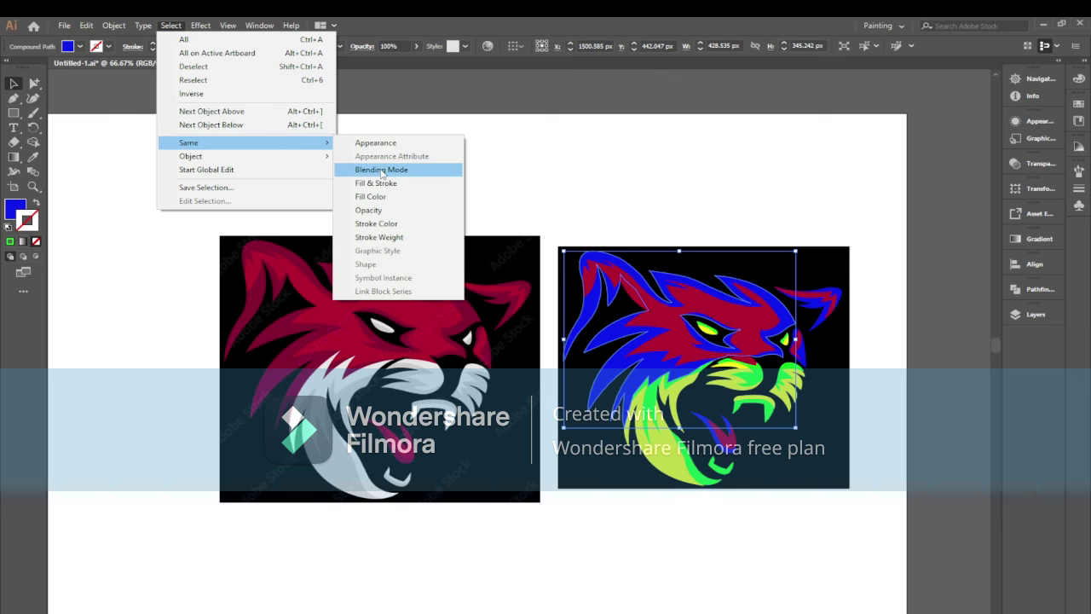
pyautogui.click(380, 184)
pyautogui.press('i')
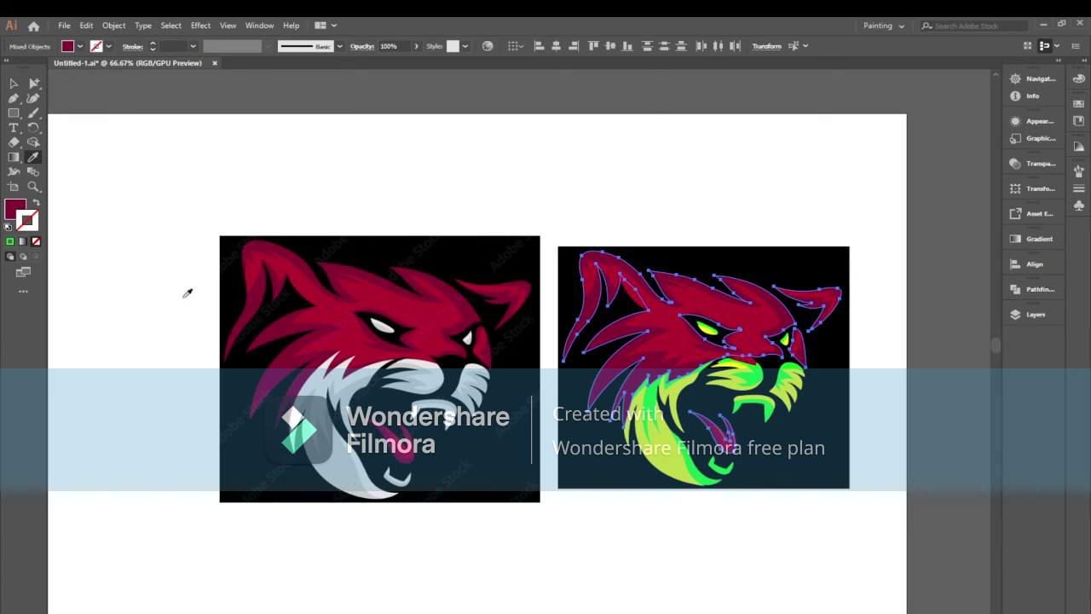
pyautogui.click(14, 83)
pyautogui.click(375, 341)
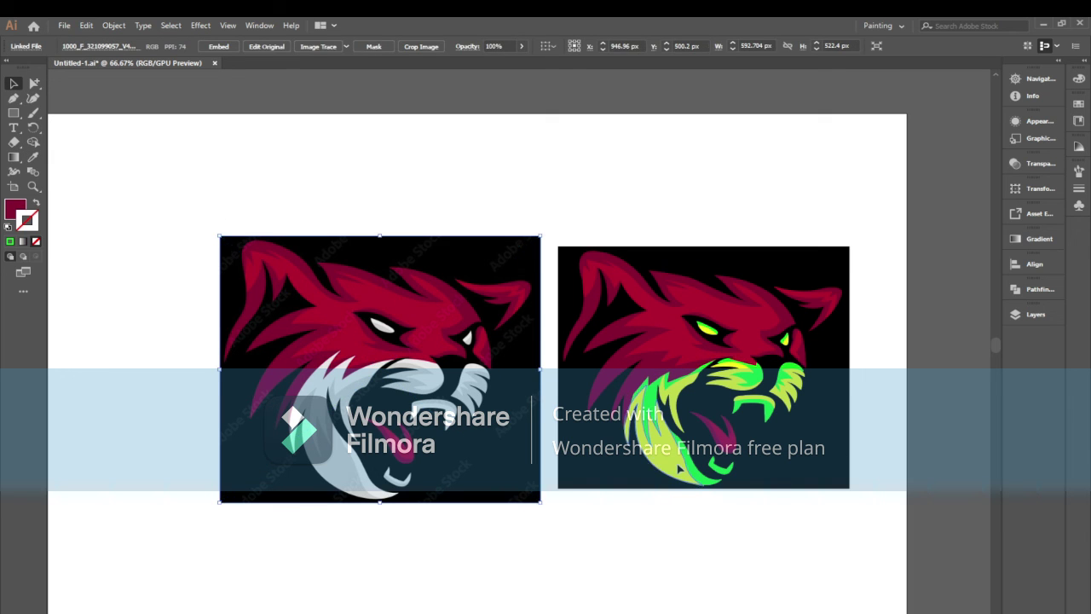
# Select all yellow jaw shapes by matching fill and stroke and recolor them grey-white.
pyautogui.click(664, 426)
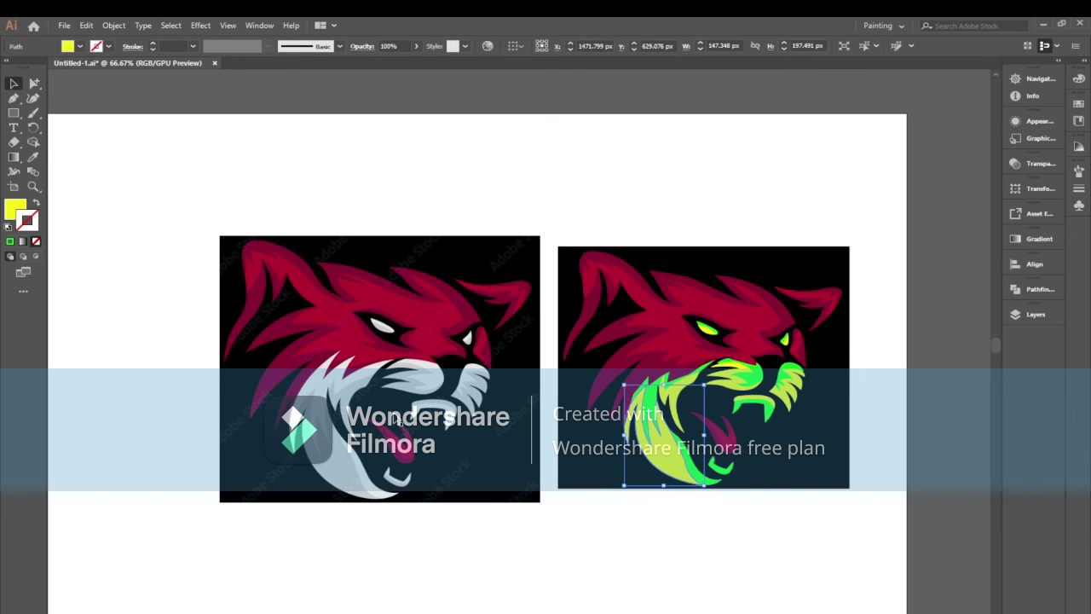
pyautogui.click(171, 25)
pyautogui.click(411, 198)
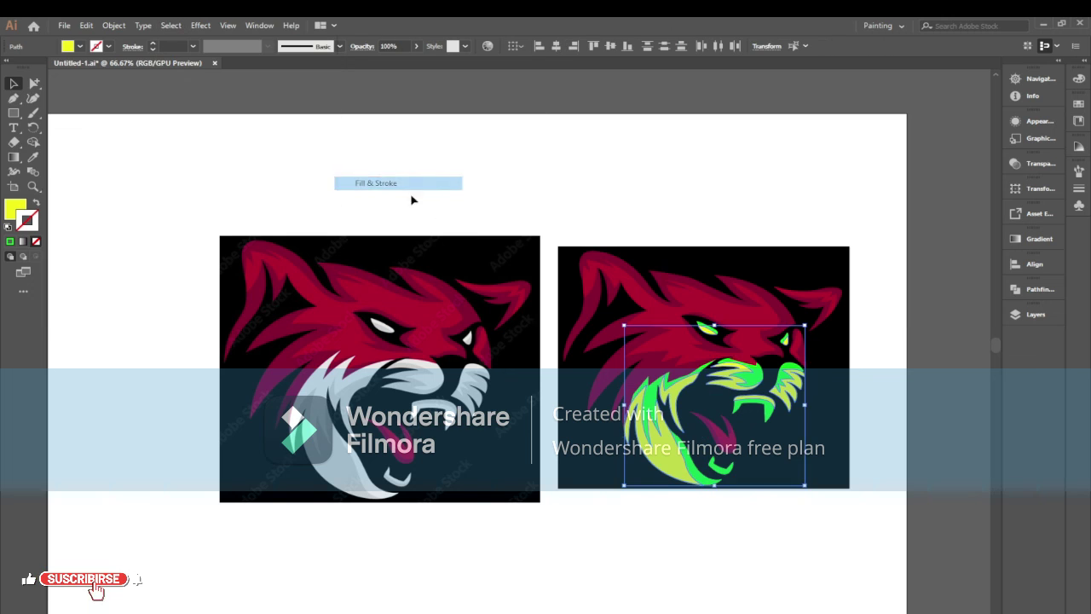
pyautogui.press('i')
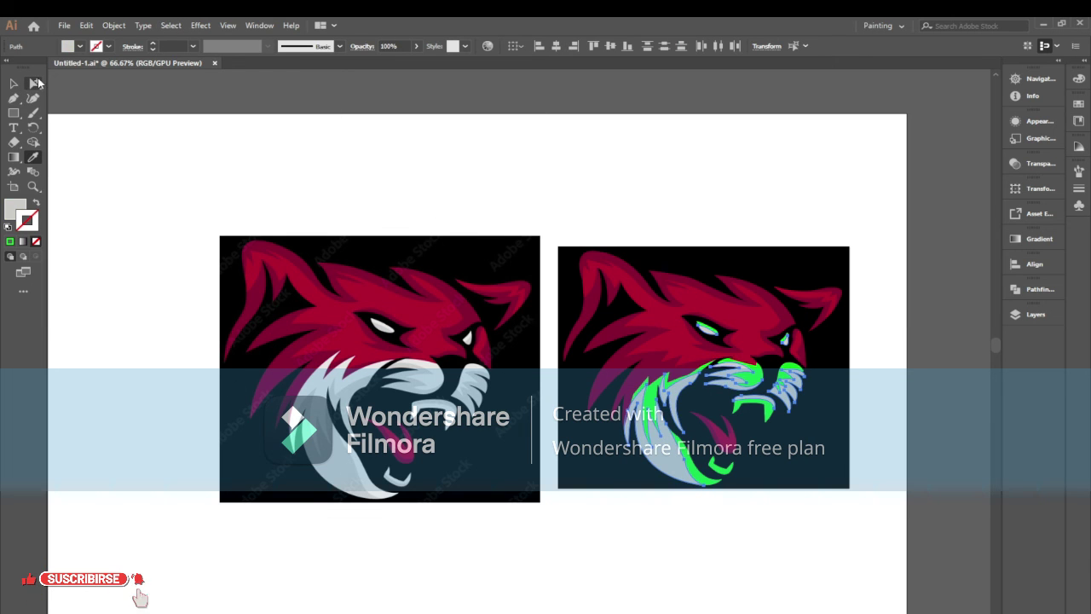
pyautogui.click(15, 83)
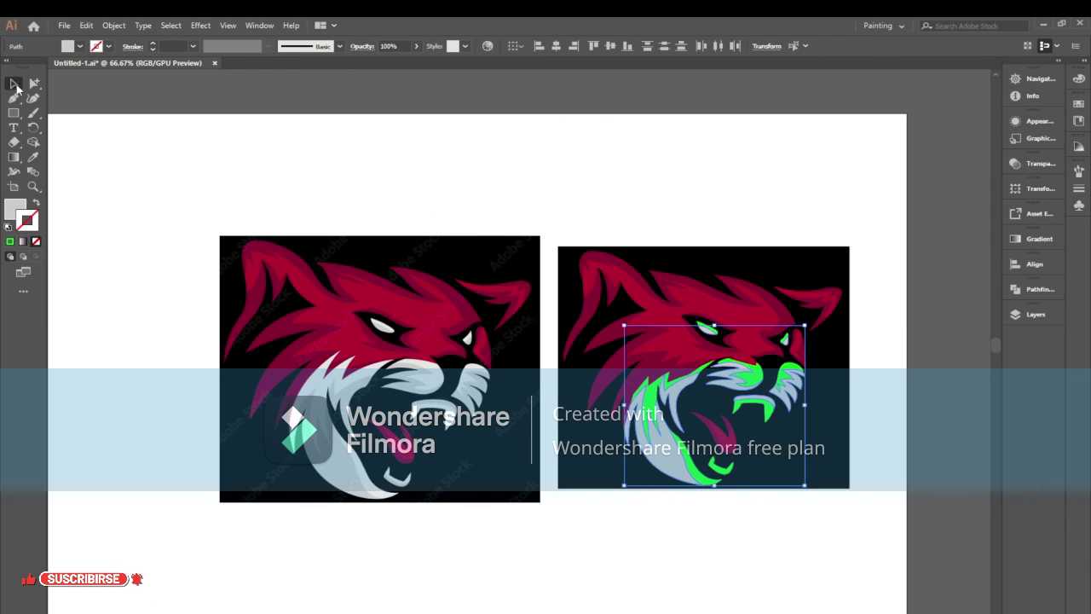
# Recolor all matching green shapes with the original's grey-white, then deselect.
pyautogui.click(695, 460)
pyautogui.click(170, 25)
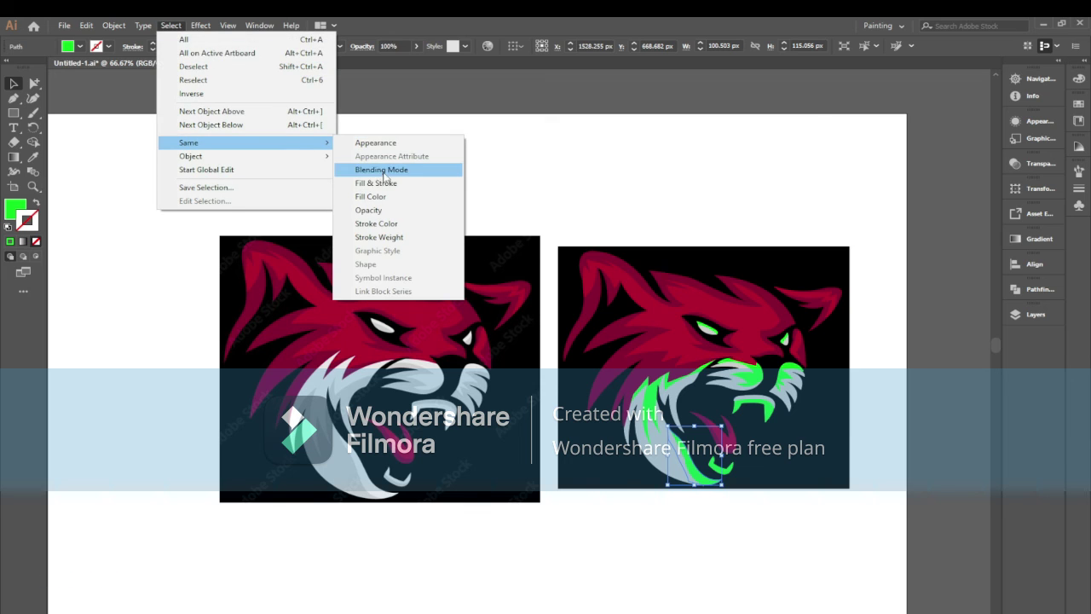
pyautogui.click(375, 182)
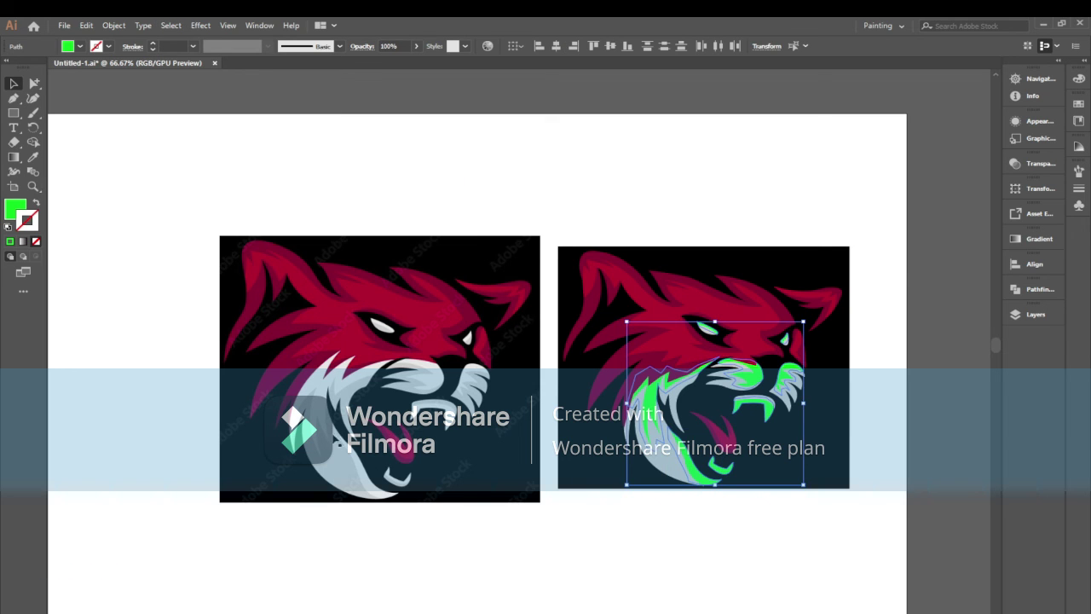
pyautogui.press('i')
pyautogui.click(288, 369)
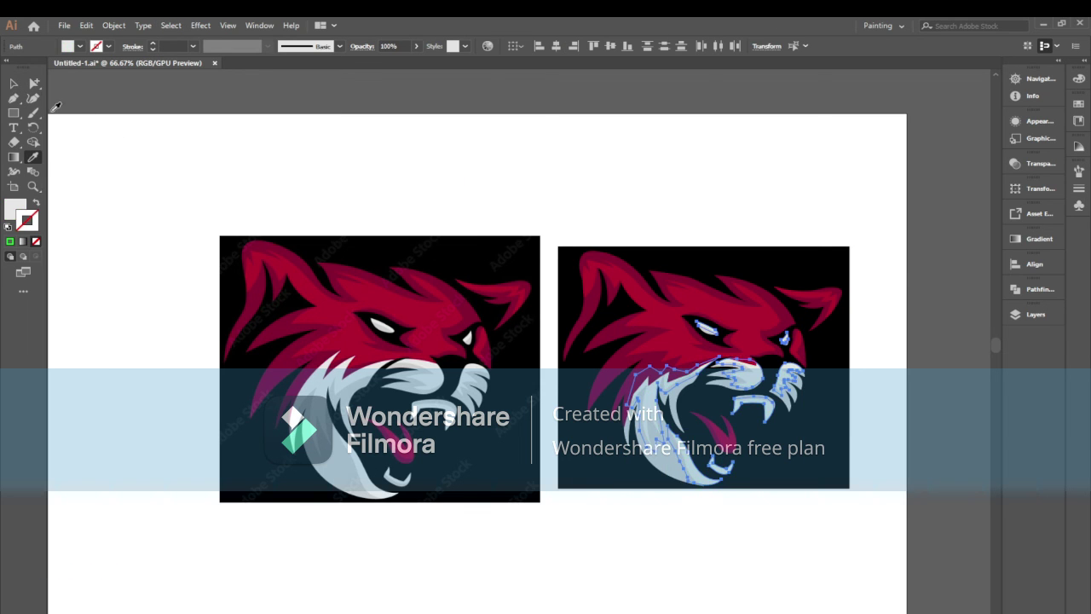
pyautogui.click(11, 84)
pyautogui.click(552, 295)
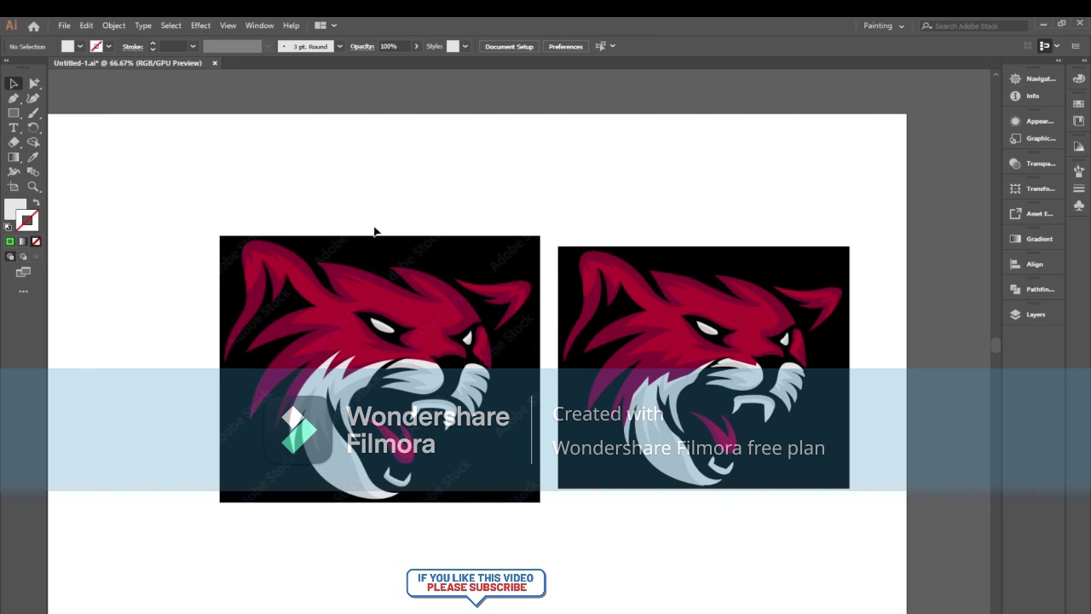
pyautogui.moveTo(434, 176); pyautogui.dragTo(844, 602)
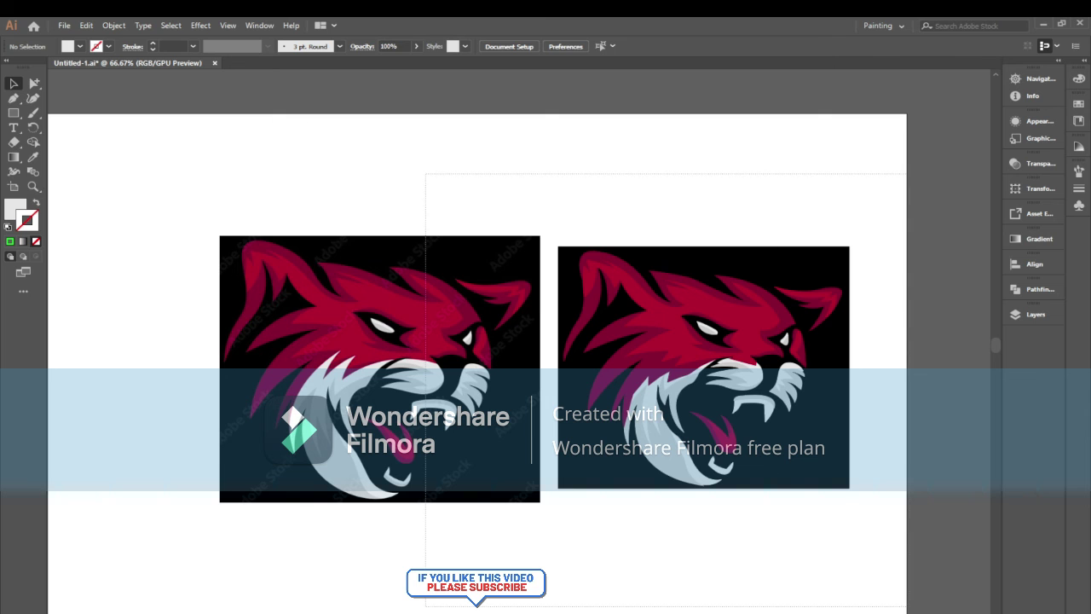
pyautogui.click(807, 582)
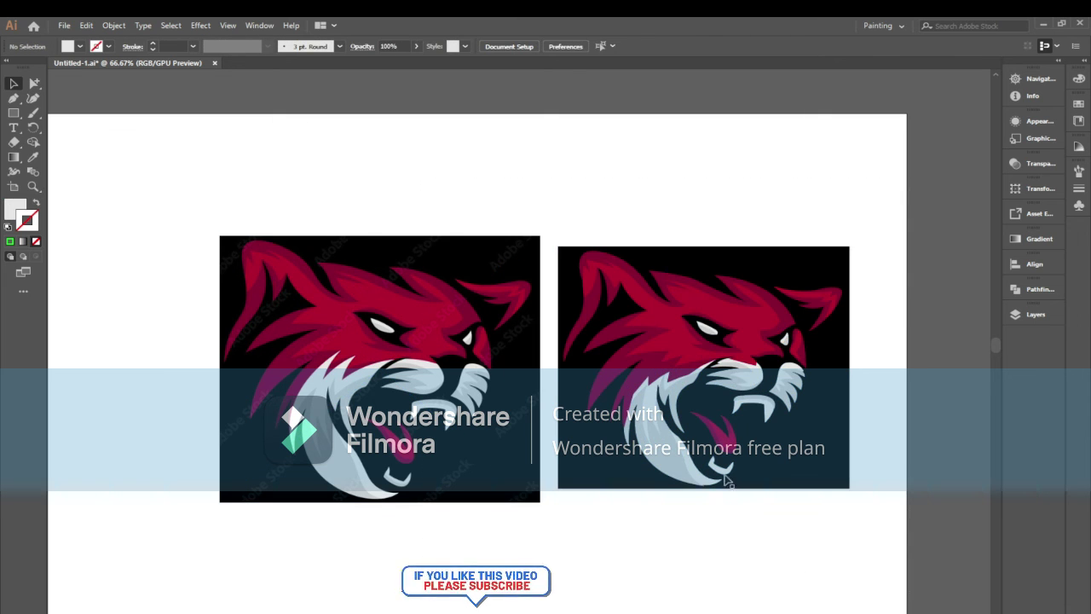